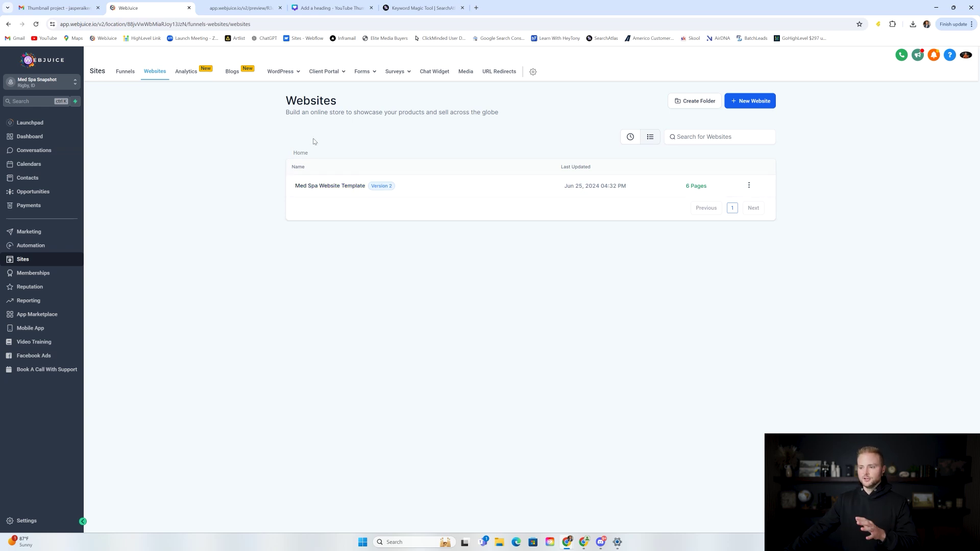
Step: Review the DR.SKIN home page preview down to the footer and back, then go to About Us
click(244, 8)
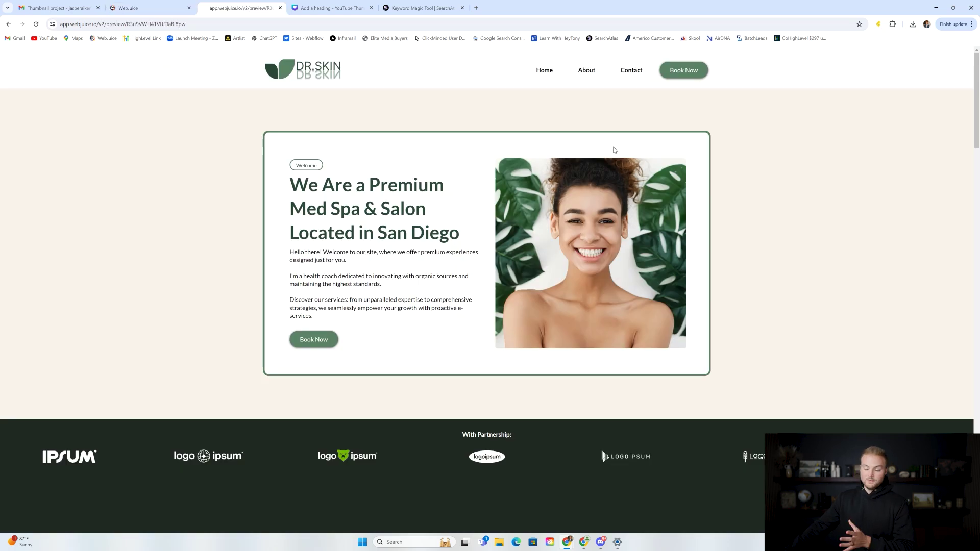
scroll(781, 139, down, 10)
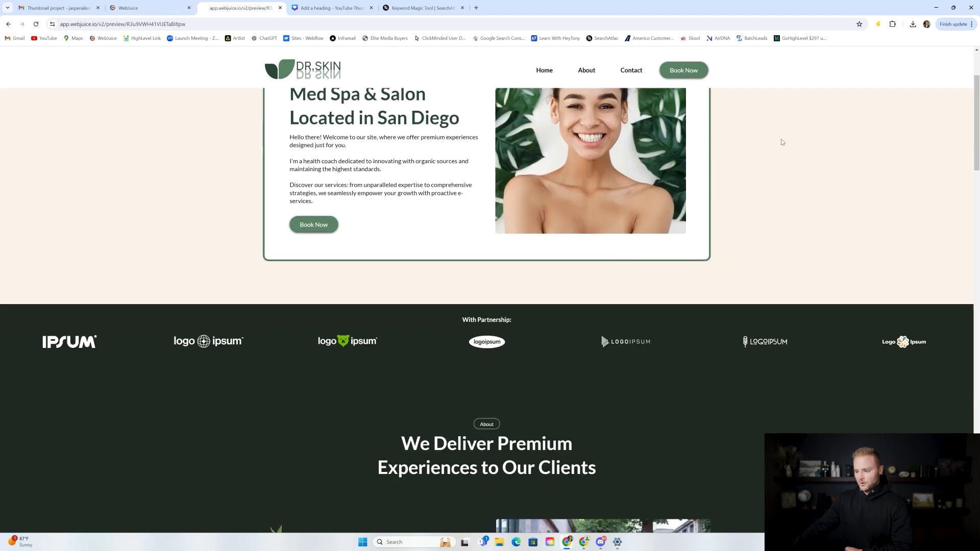
scroll(785, 139, down, 8)
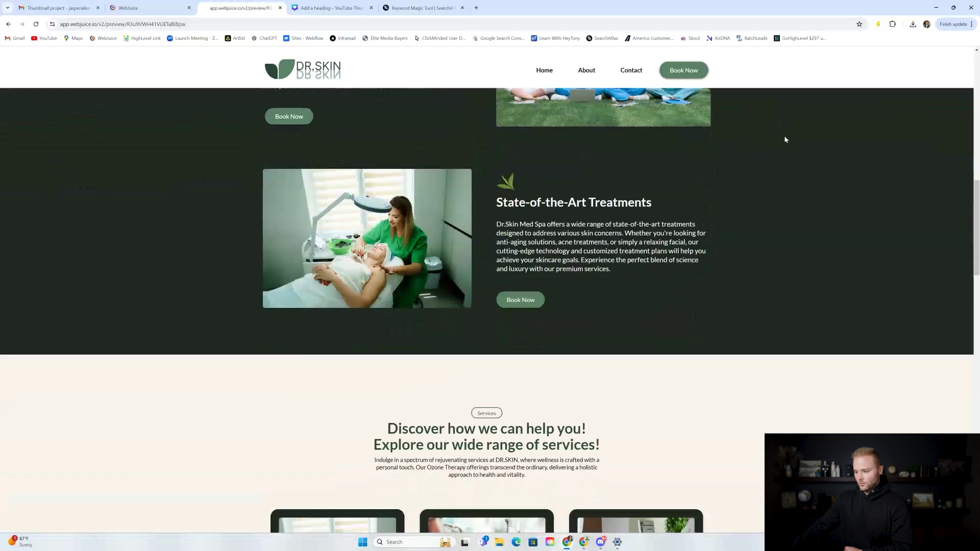
scroll(786, 141, down, 10)
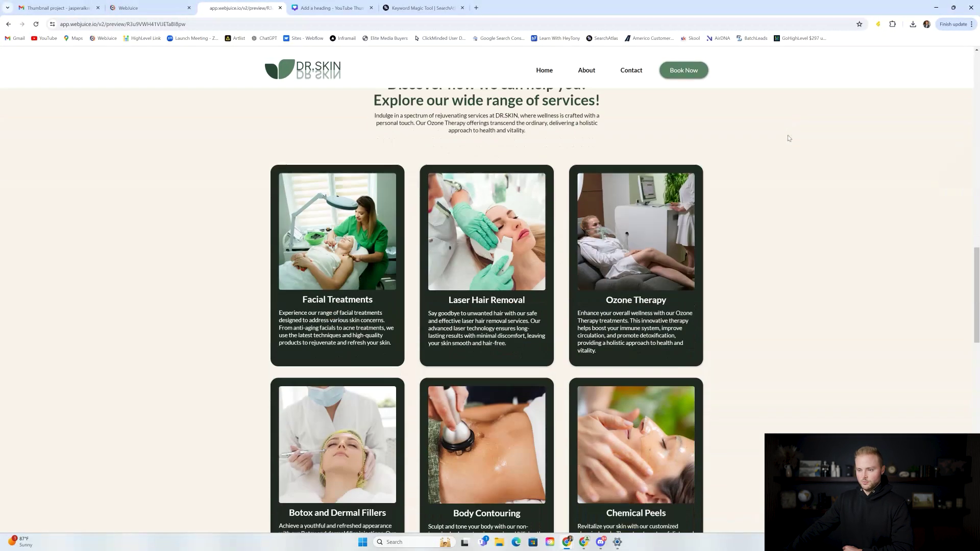
scroll(790, 139, down, 7)
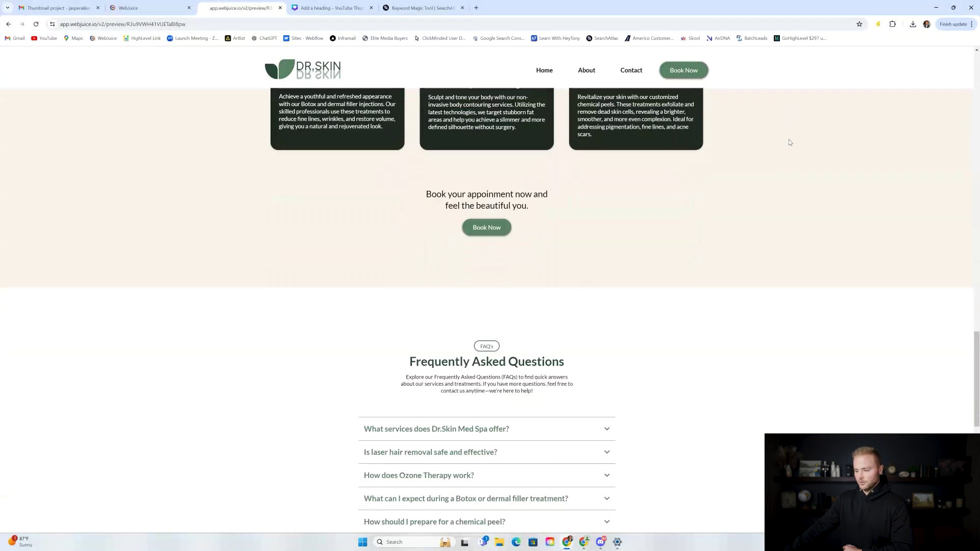
scroll(792, 145, down, 4)
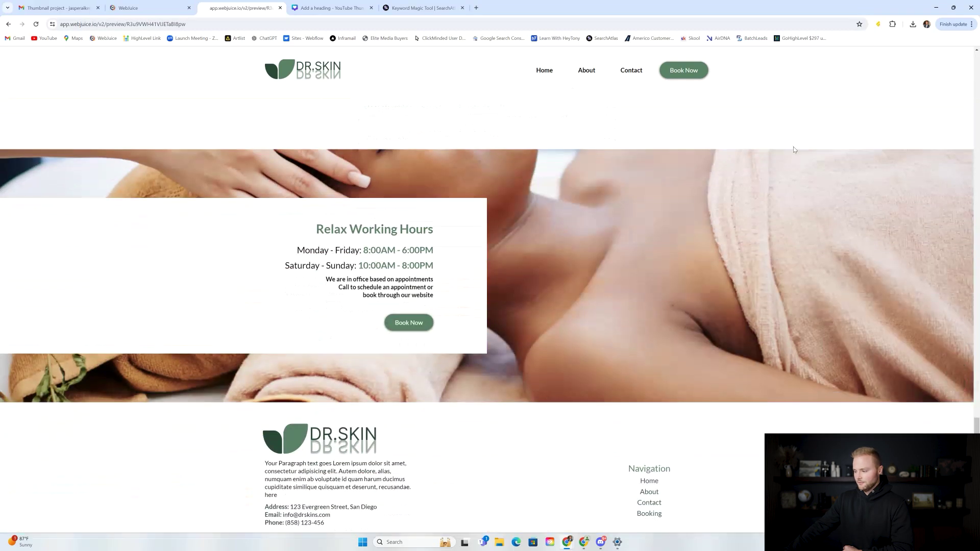
drag(976, 437, 976, 55)
click(589, 75)
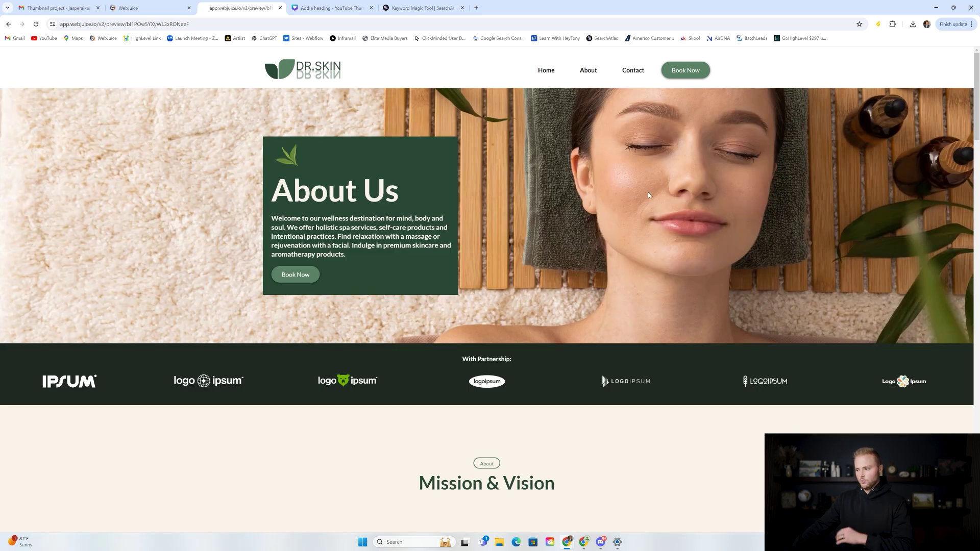
Step: Scroll through the About Us mission, services, testimonials and working hours sections
scroll(554, 176, down, 9)
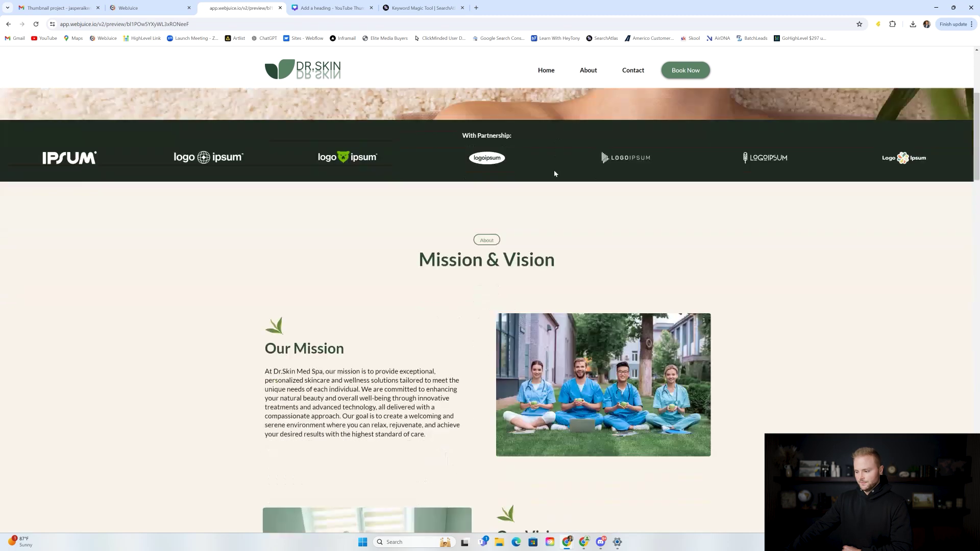
scroll(495, 141, down, 10)
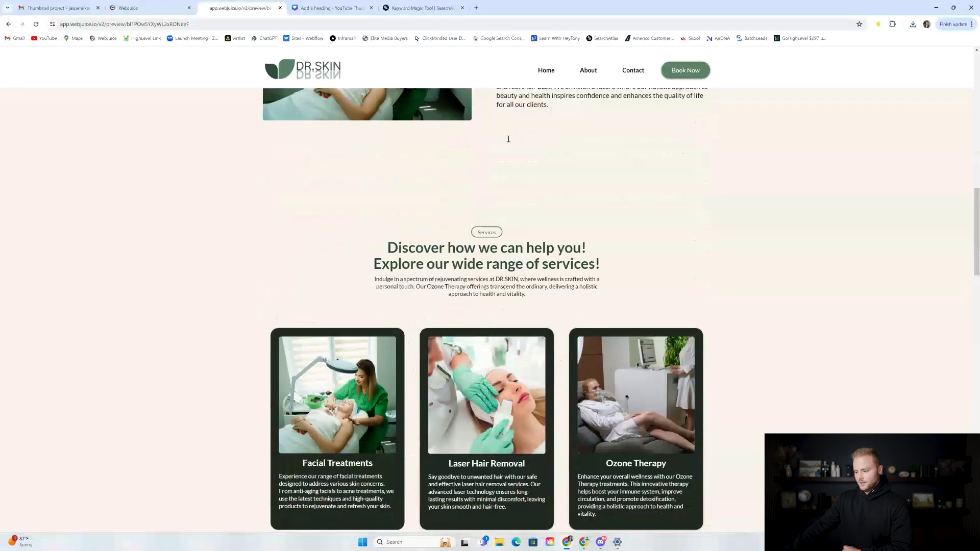
scroll(479, 240, down, 8)
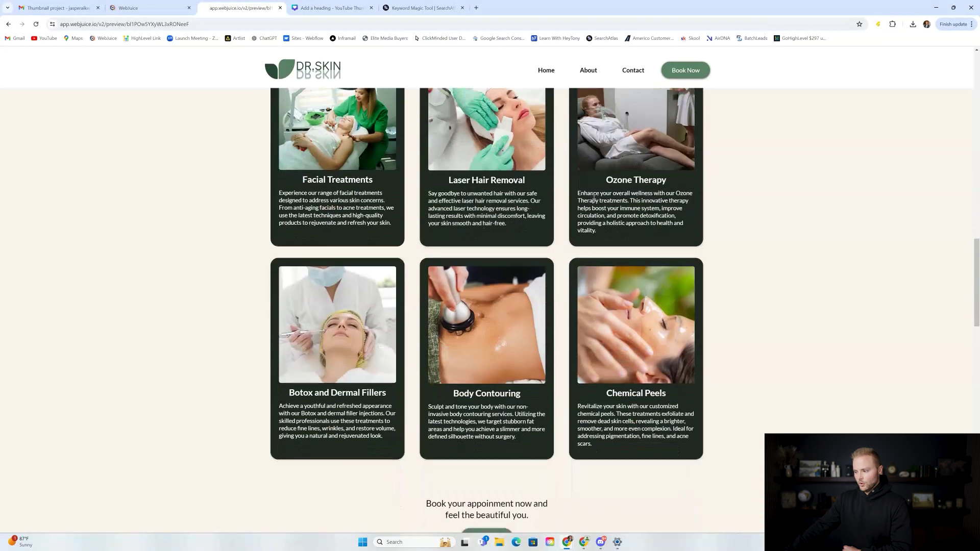
scroll(528, 187, down, 5)
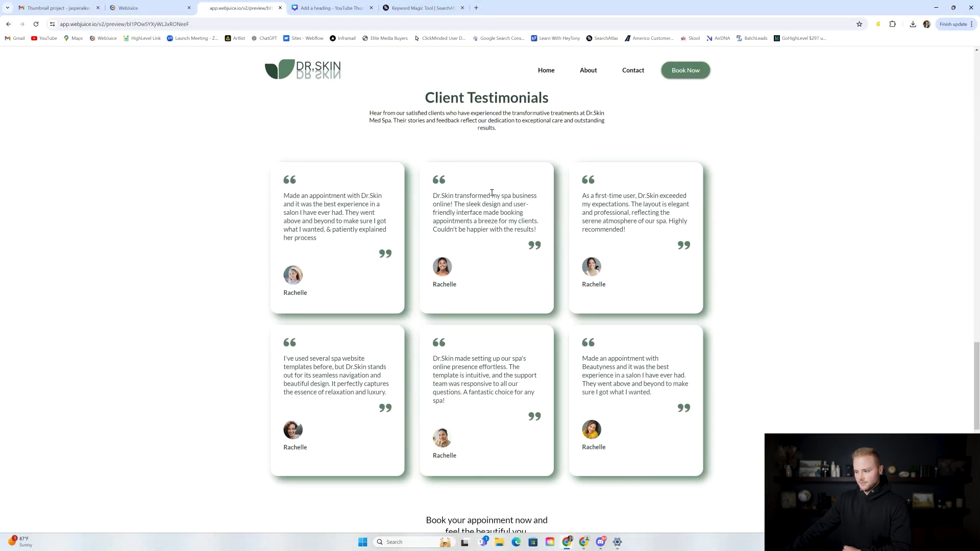
scroll(424, 137, down, 2)
scroll(361, 169, down, 8)
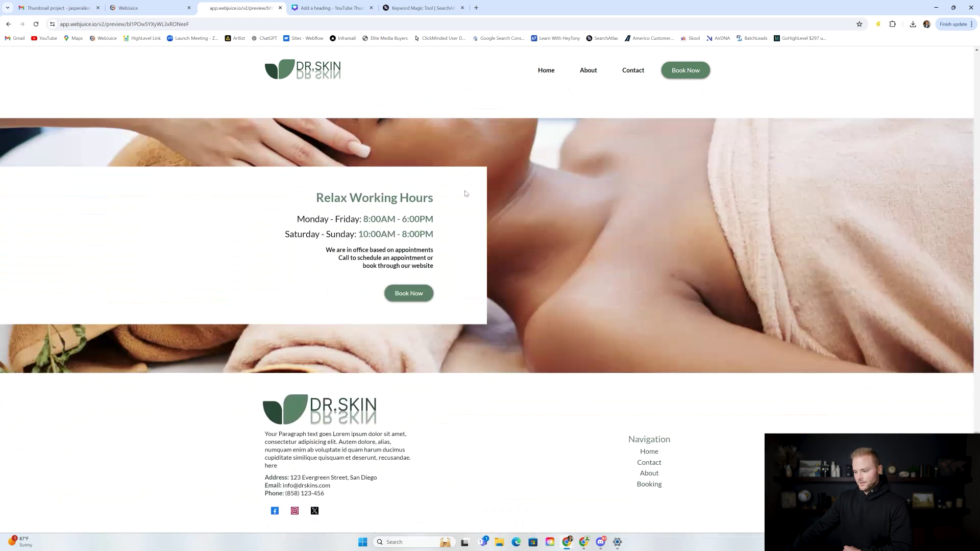
scroll(579, 77, up, 4)
scroll(578, 76, up, 1)
Step: Review the Contact page's name, email, phone and message form
click(632, 74)
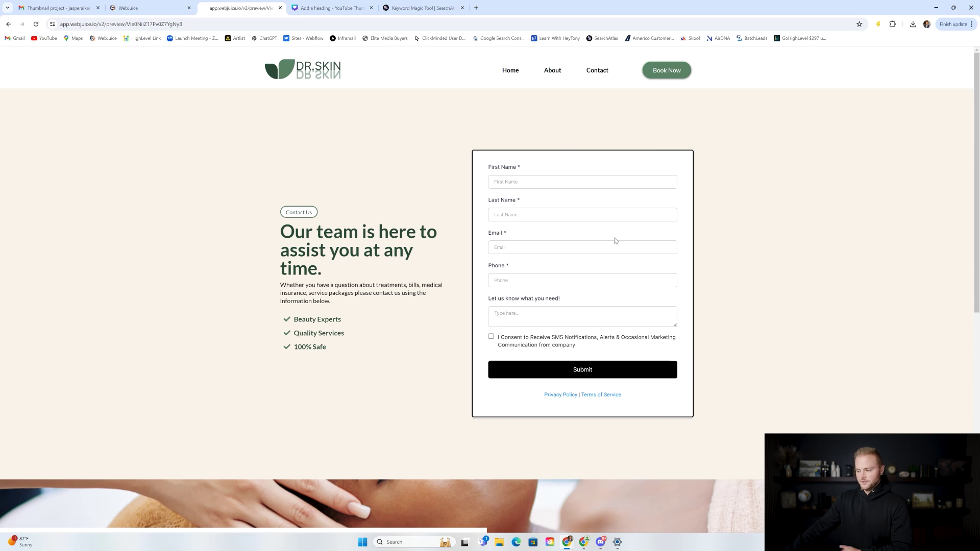
scroll(623, 235, down, 2)
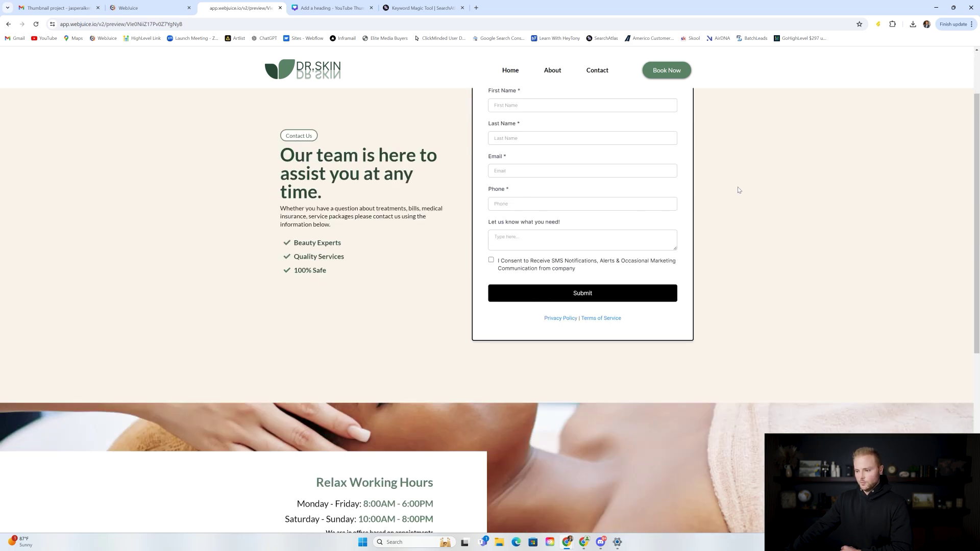
scroll(734, 176, down, 5)
scroll(732, 168, up, 2)
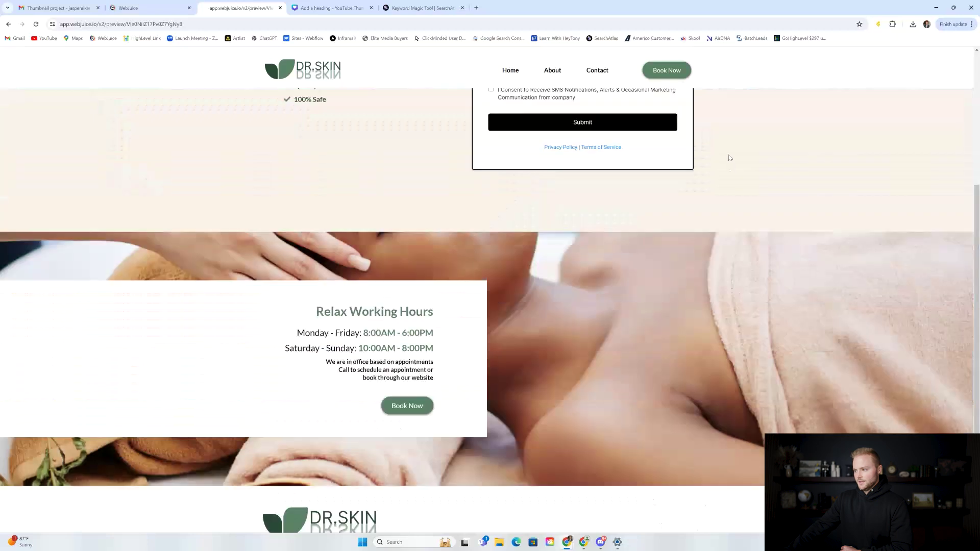
scroll(732, 168, up, 2)
Step: Review the Book Now page's Med Spa Appointments widget, then return to the Websites list
click(667, 70)
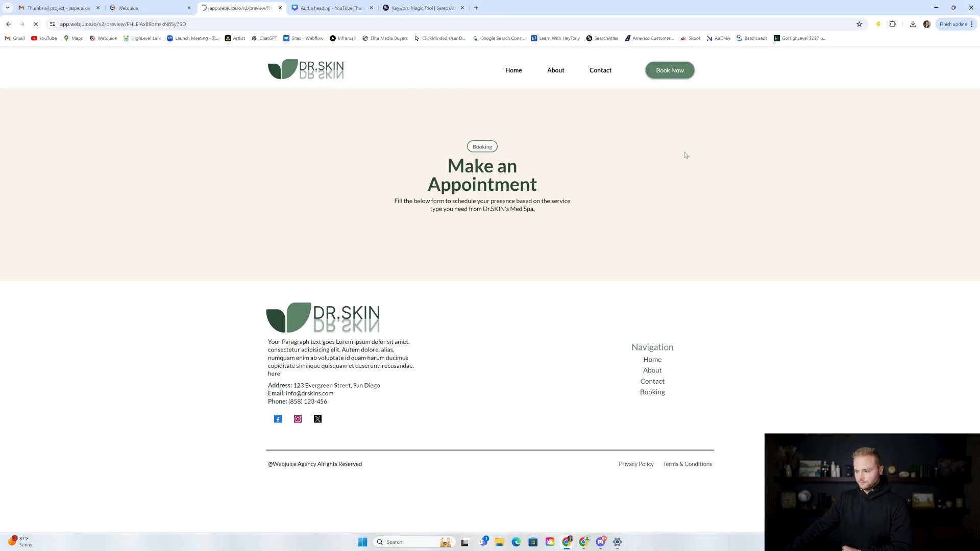
scroll(655, 150, down, 3)
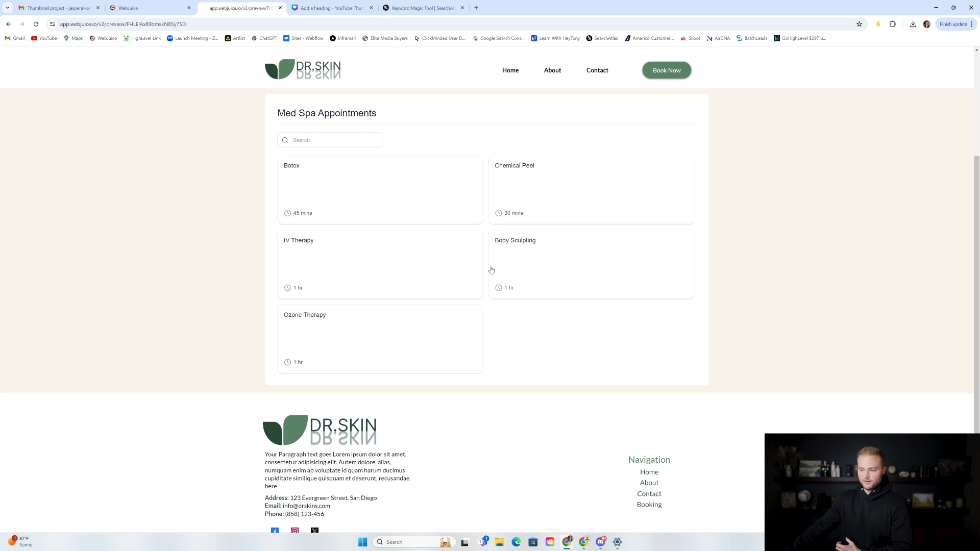
scroll(500, 328, up, 3)
scroll(490, 313, down, 2)
scroll(524, 232, down, 3)
scroll(526, 240, up, 5)
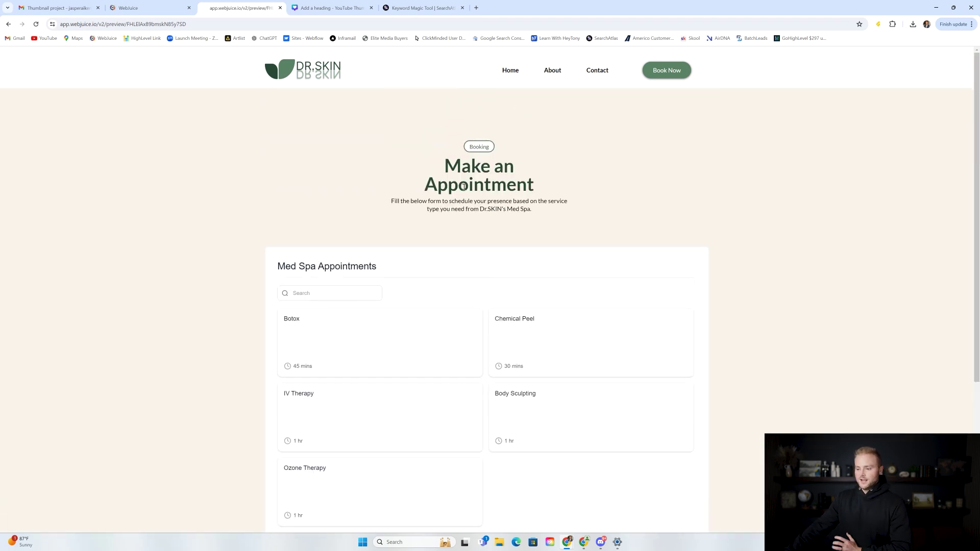
click(157, 12)
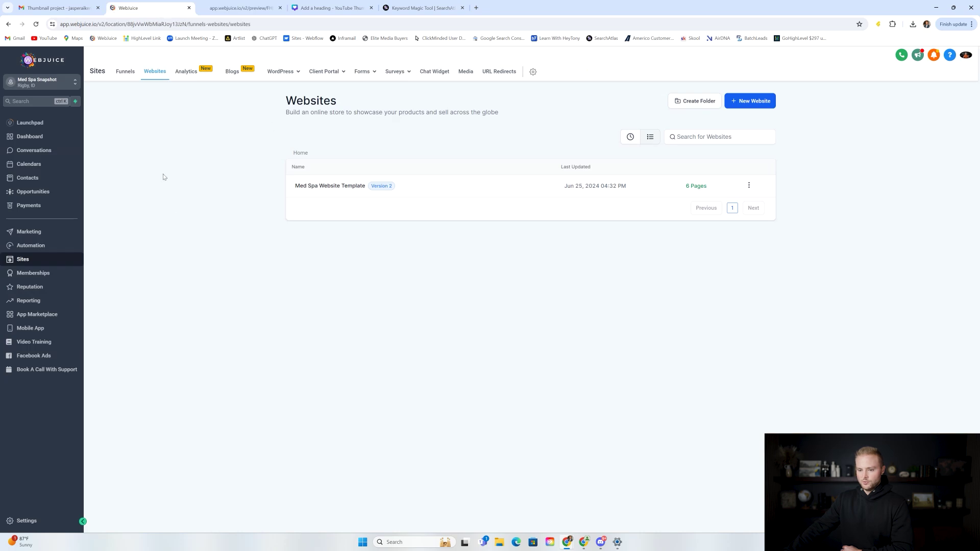
Step: Check the home page preview, close its 'Have a question?' chat popup, and return to Websites
click(237, 8)
click(510, 71)
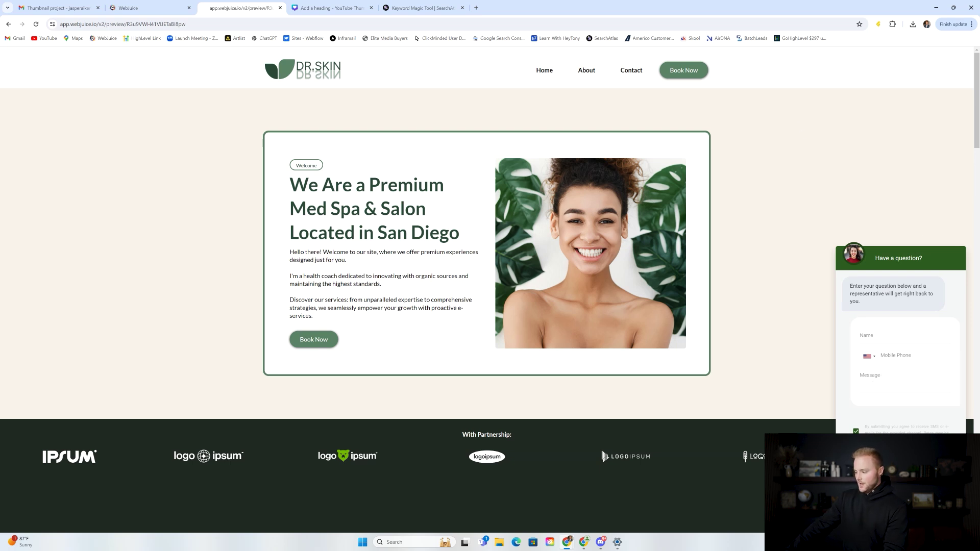
click(954, 514)
click(127, 8)
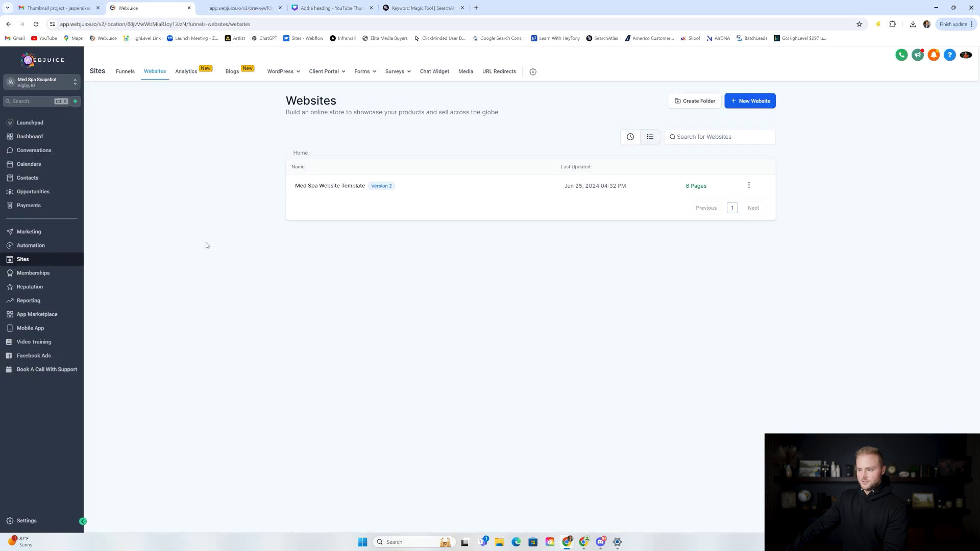
Step: Set the chat widget window colour to #2D5D1F and save the widget settings
click(444, 72)
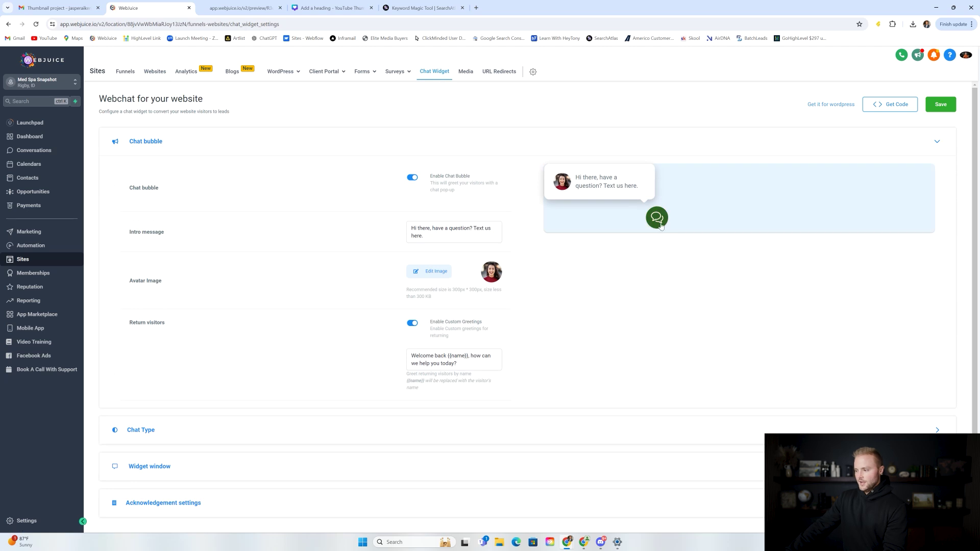
scroll(500, 169, down, 1)
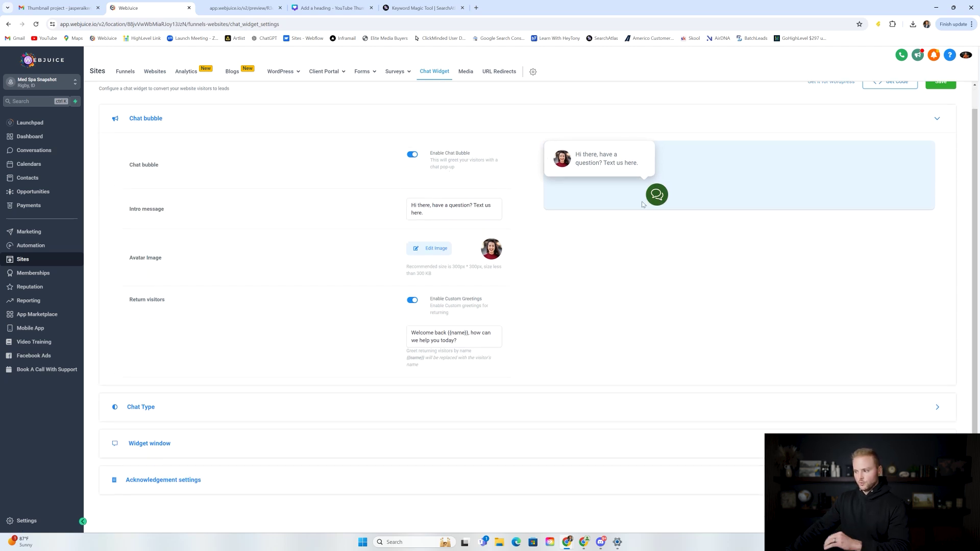
click(158, 444)
scroll(491, 379, down, 3)
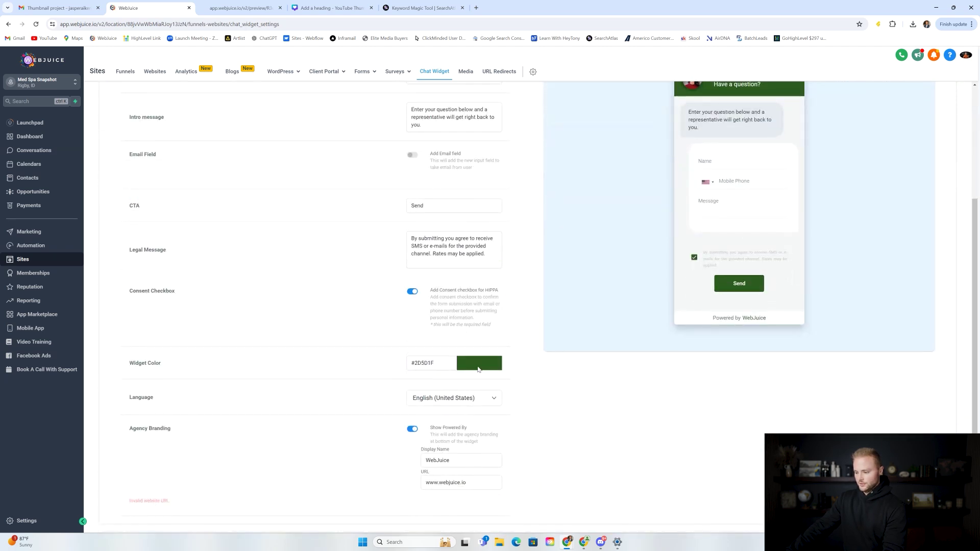
click(478, 368)
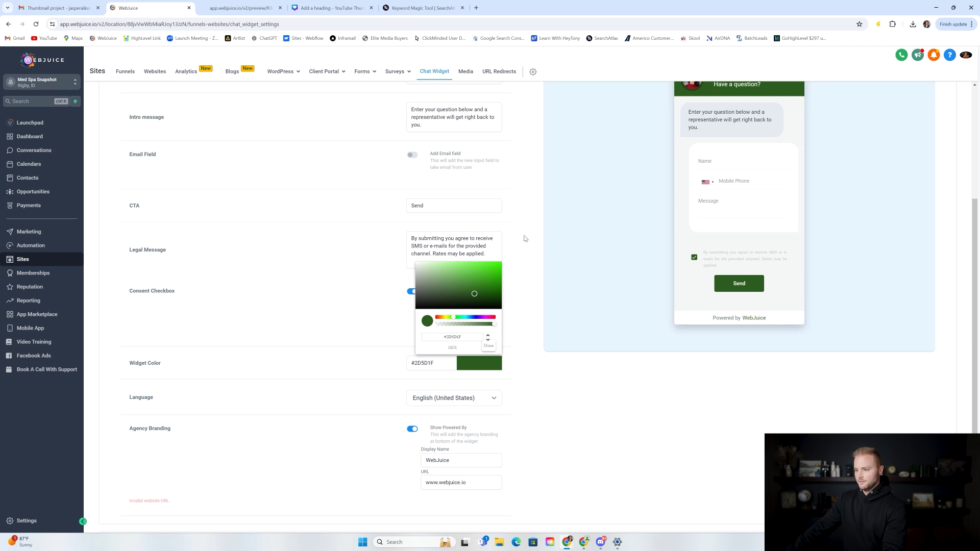
scroll(534, 243, up, 2)
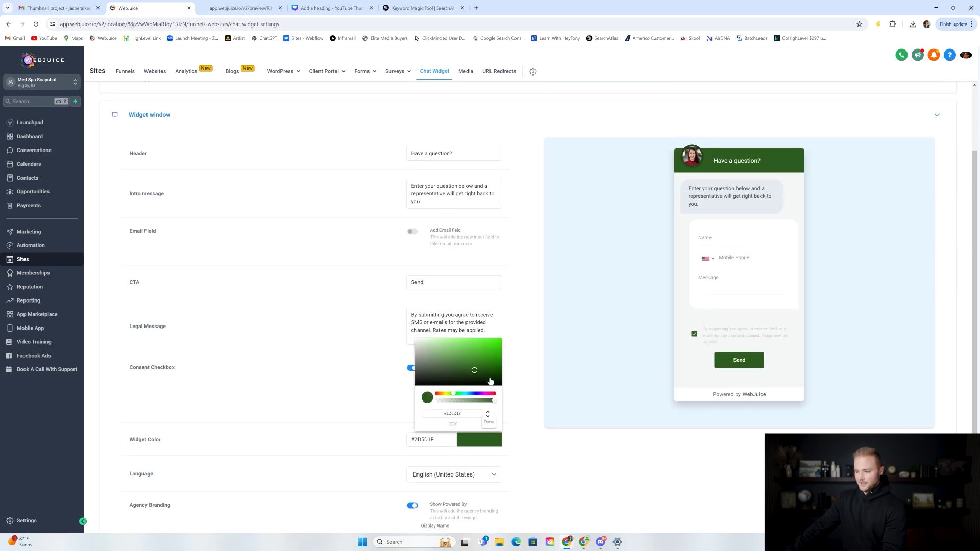
click(489, 423)
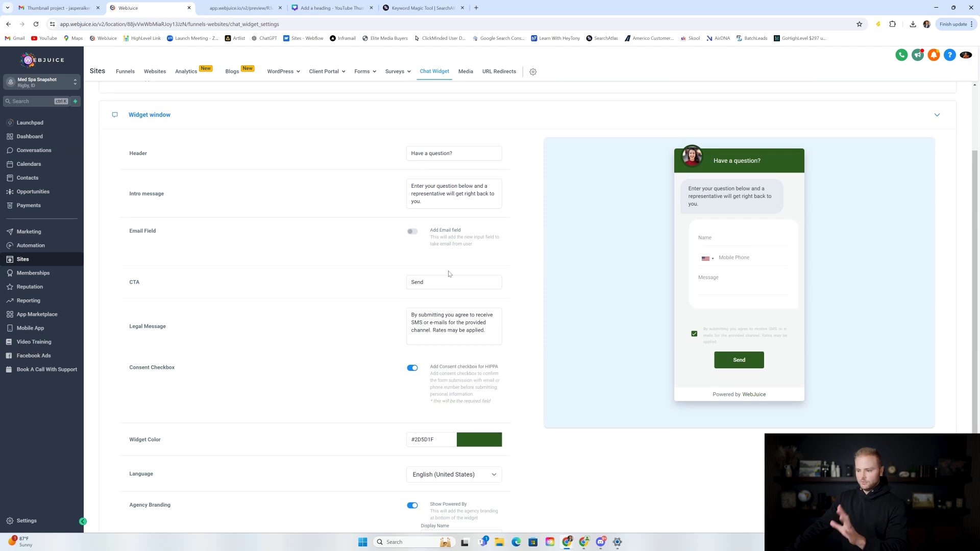
scroll(471, 279, up, 2)
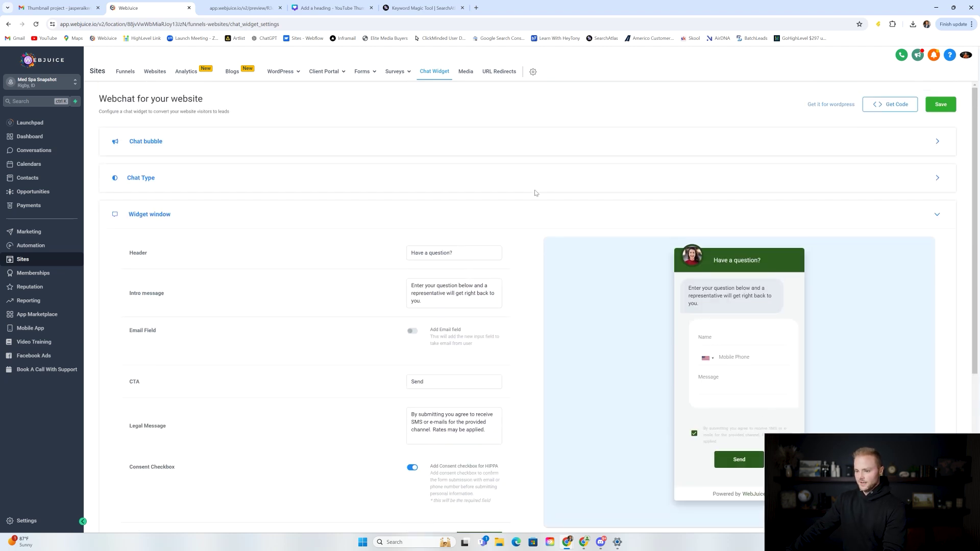
click(939, 106)
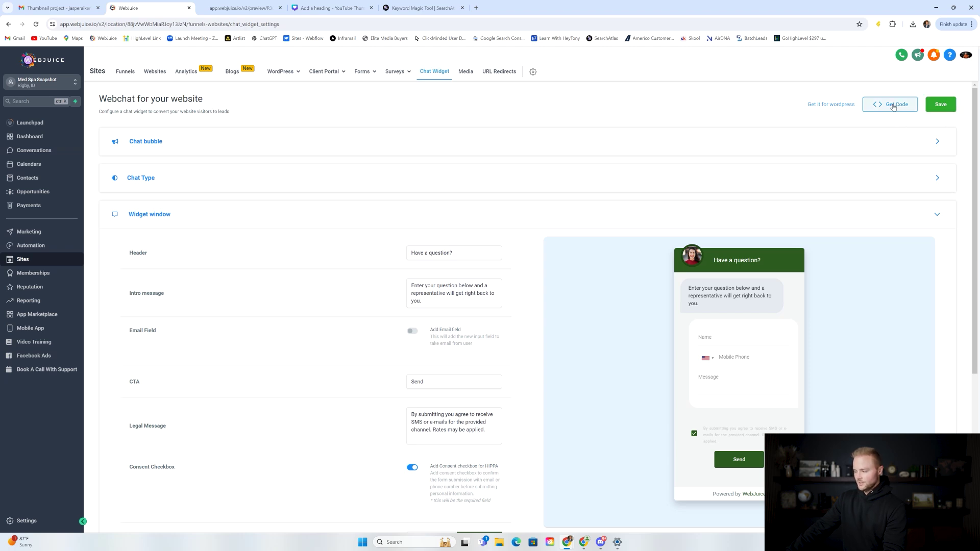
Step: Copy the chat widget's embed code
click(901, 111)
click(407, 107)
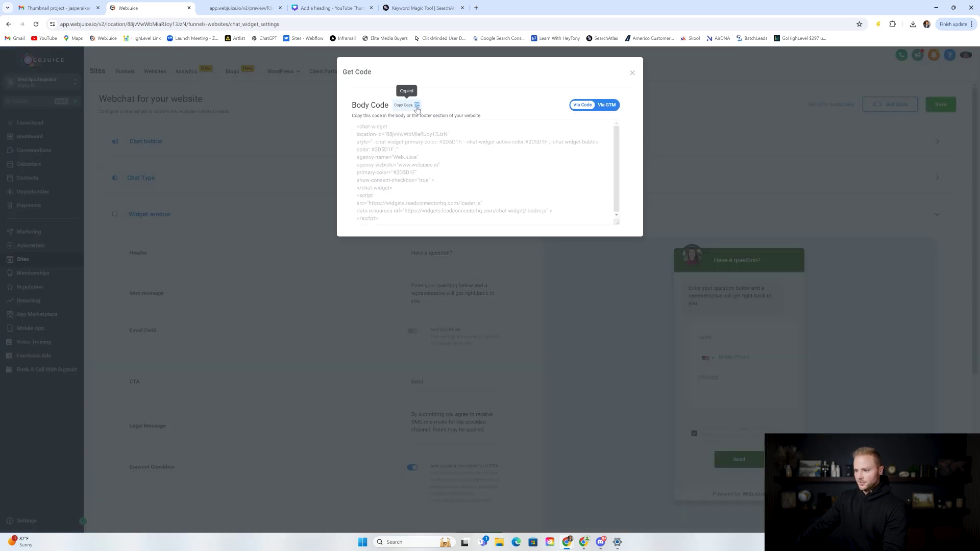
click(632, 73)
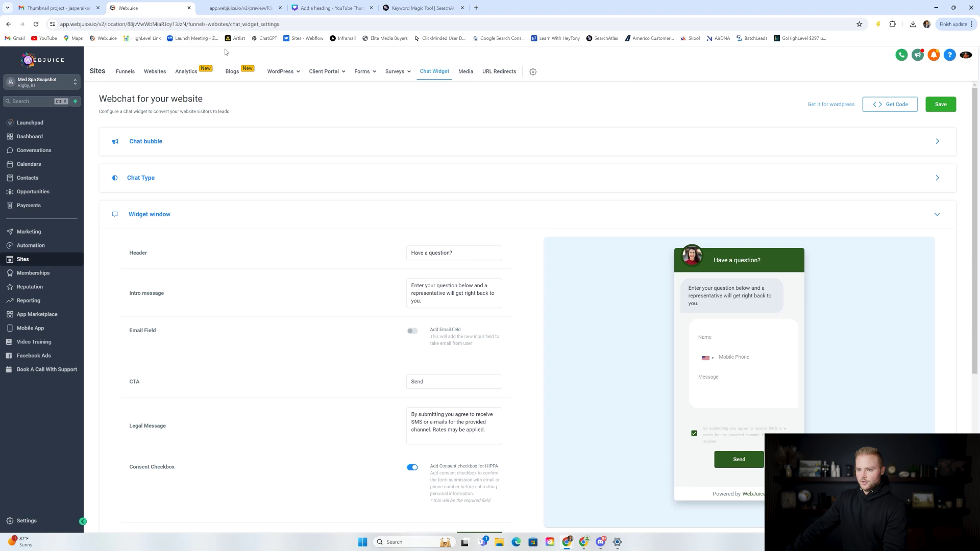
Step: Open the Med Spa Website Template's settings
click(159, 75)
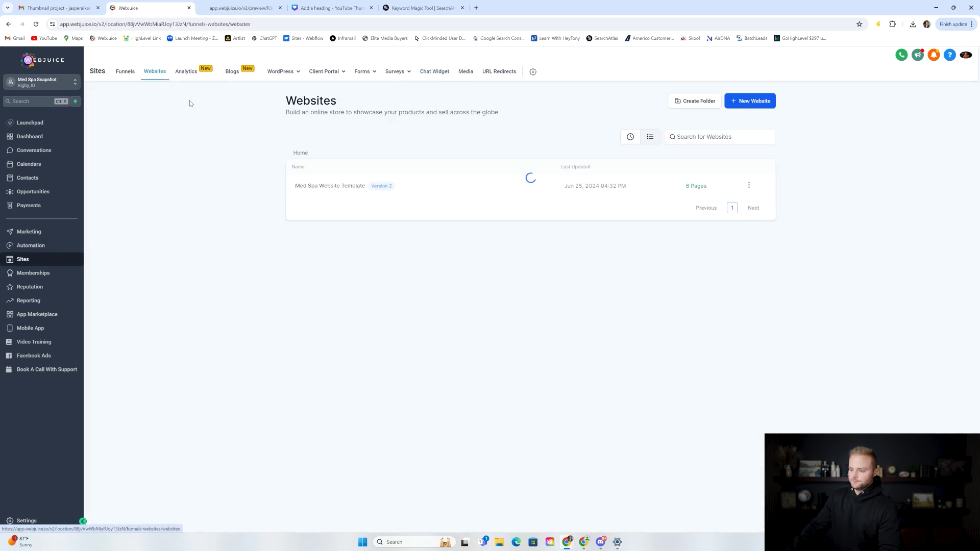
click(319, 187)
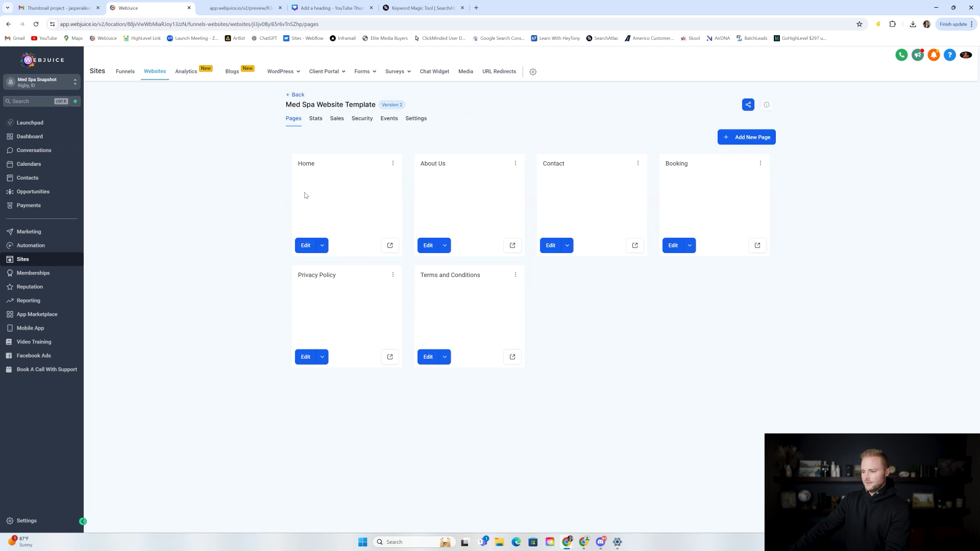
click(416, 121)
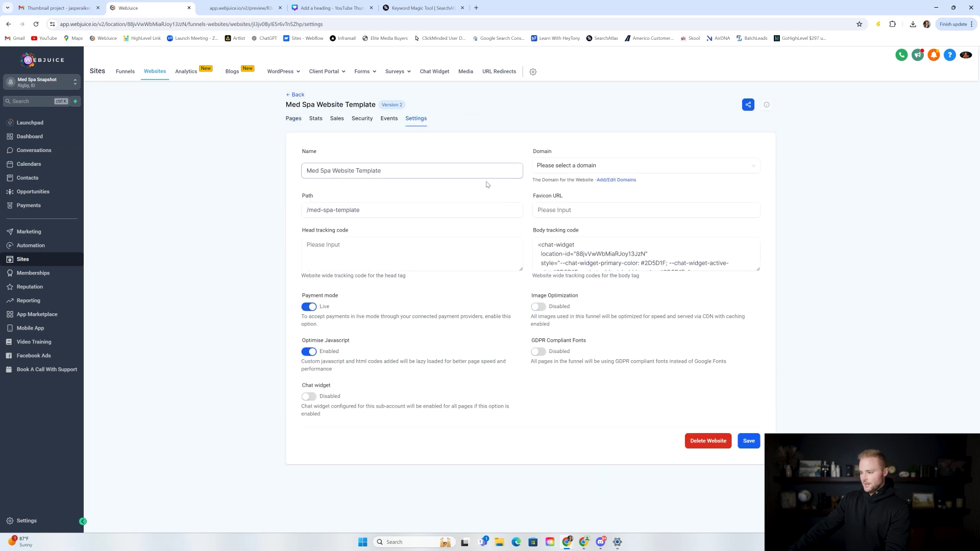
Step: Replace the body tracking code with the pasted chat-widget script and save
triple_click(589, 254)
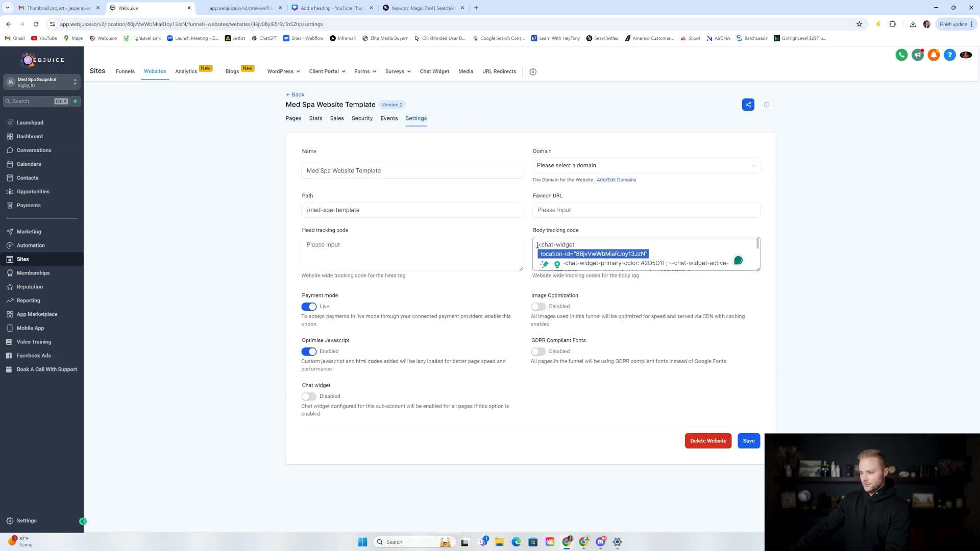
click(586, 247)
drag(758, 249, 758, 281)
drag(622, 265, 534, 226)
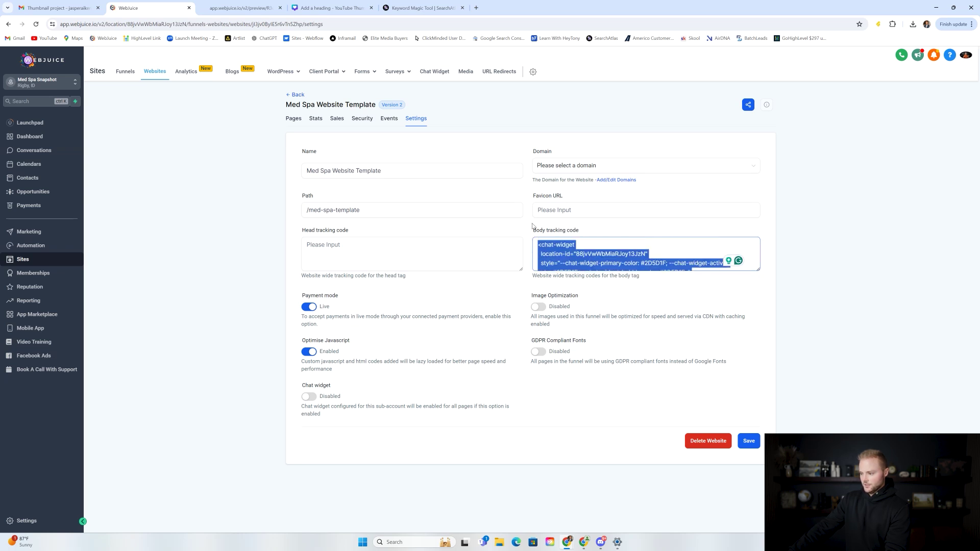
key(BackSpace)
key(ctrl+v)
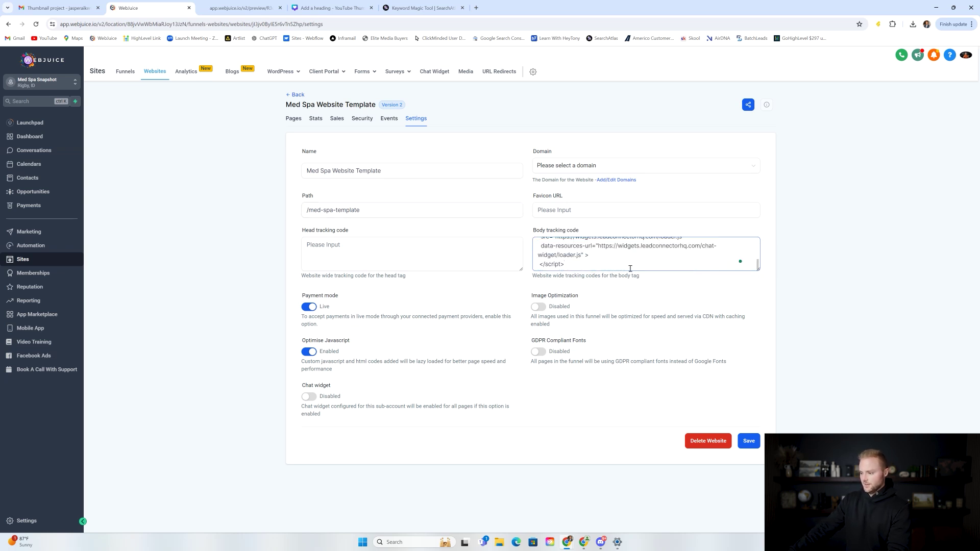
click(754, 446)
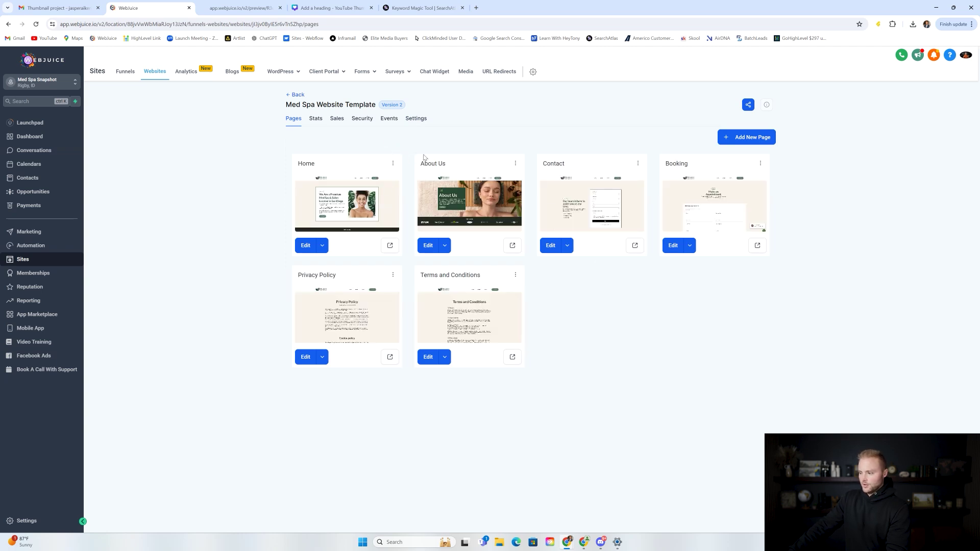
Step: Check the site's contact form preview, then go to Forms > Builder
click(245, 8)
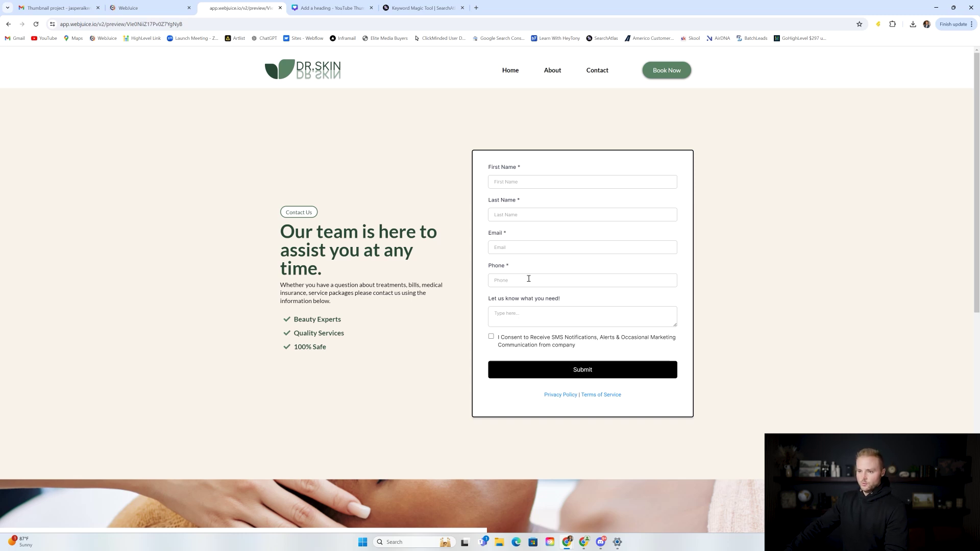
click(165, 4)
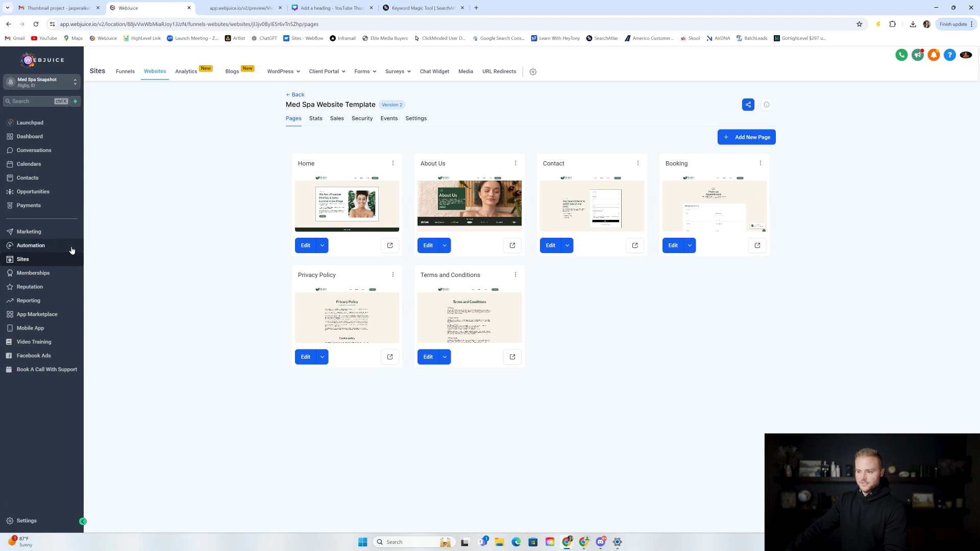
mouse_move(364, 72)
click(352, 92)
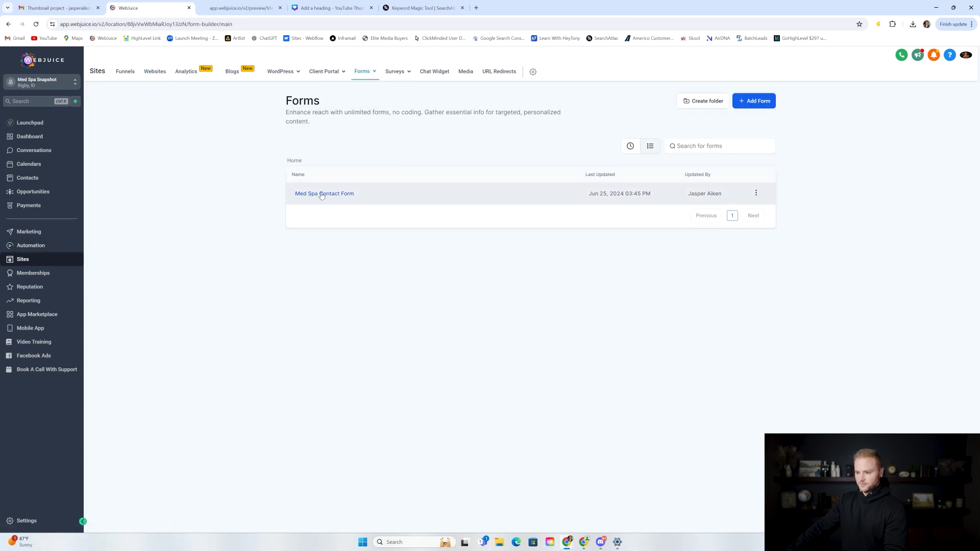
Step: Open the Med Spa Contact Form and browse the addable form elements
click(332, 194)
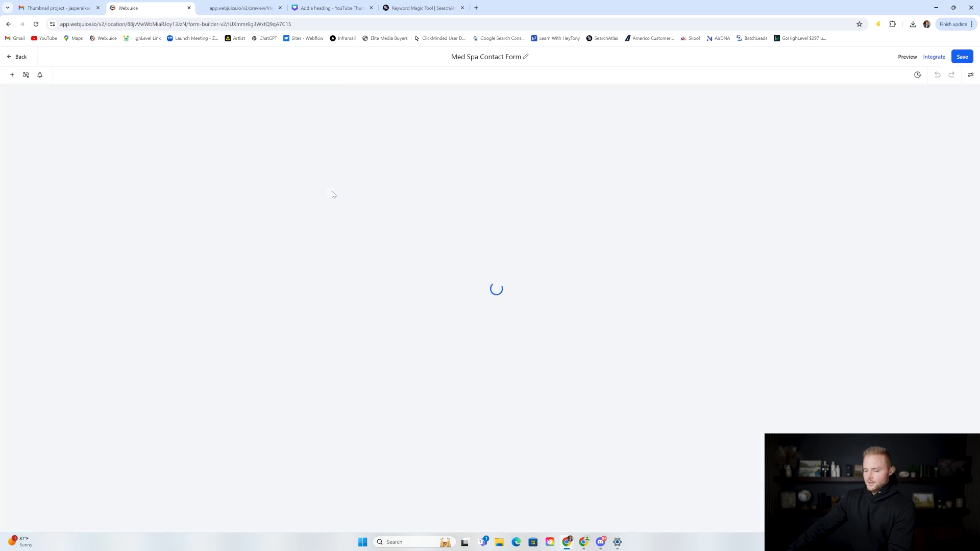
click(11, 76)
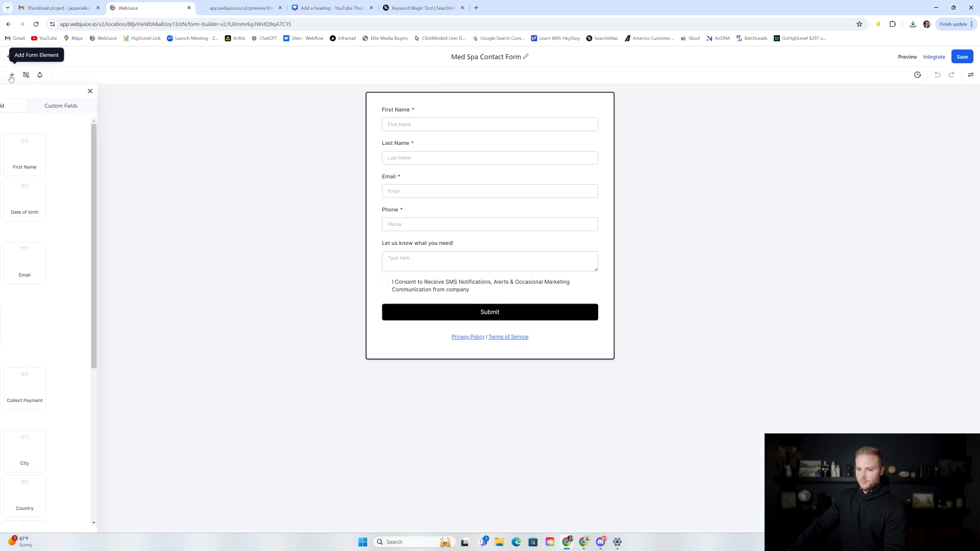
mouse_move(24, 153)
mouse_down()
mouse_move(313, 127)
mouse_move(358, 137)
mouse_move(31, 145)
mouse_up()
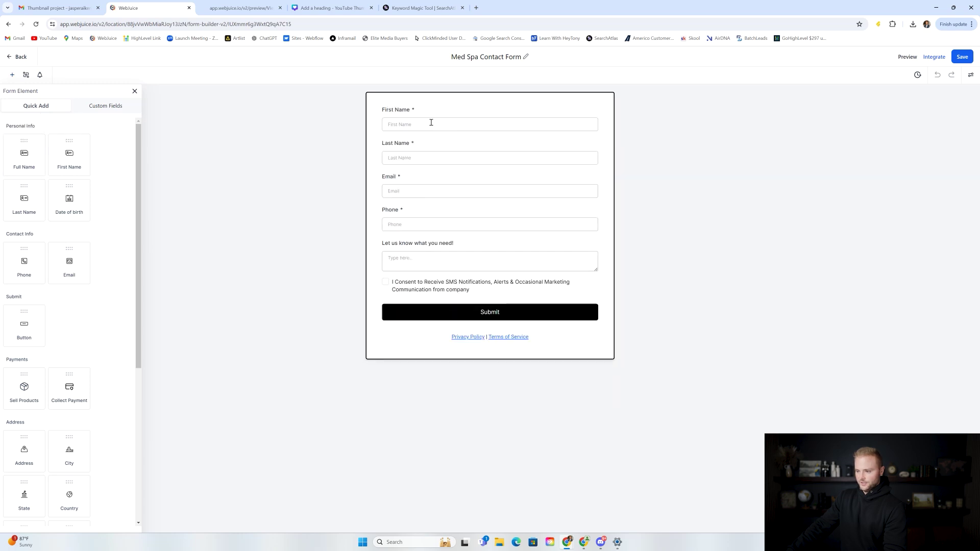
scroll(96, 288, down, 2)
scroll(97, 288, up, 2)
Step: Browse the form's Styles, Themes and Options settings without changes
click(971, 74)
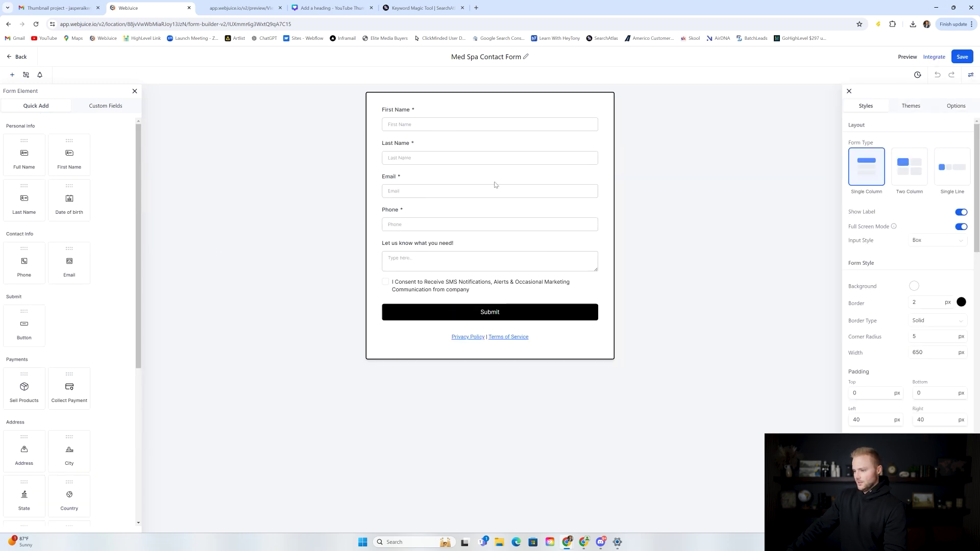
scroll(904, 181, down, 5)
scroll(904, 181, up, 5)
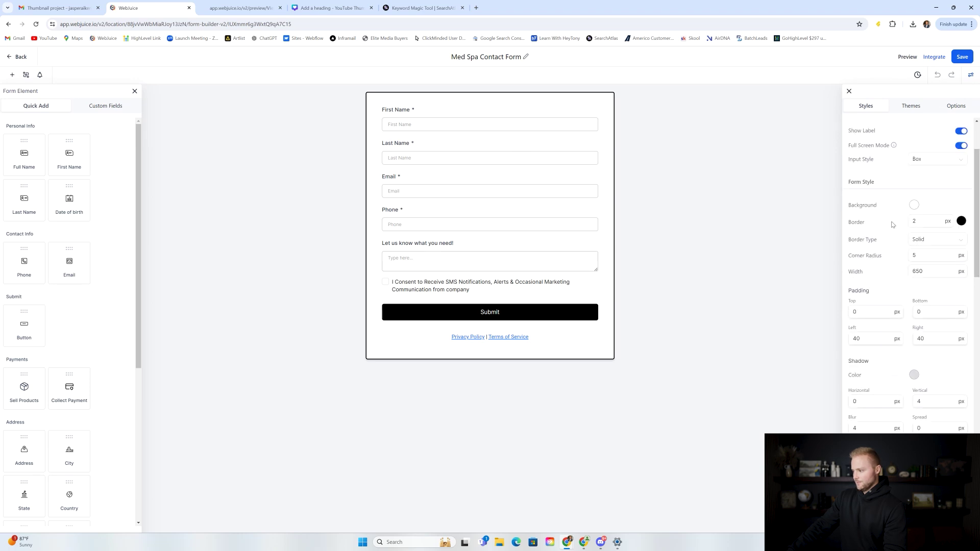
click(919, 107)
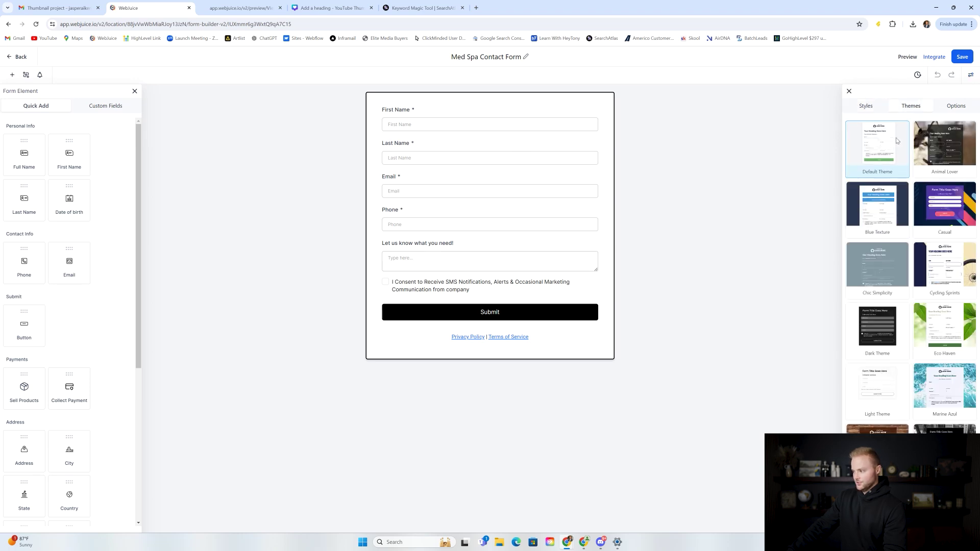
scroll(947, 199, down, 3)
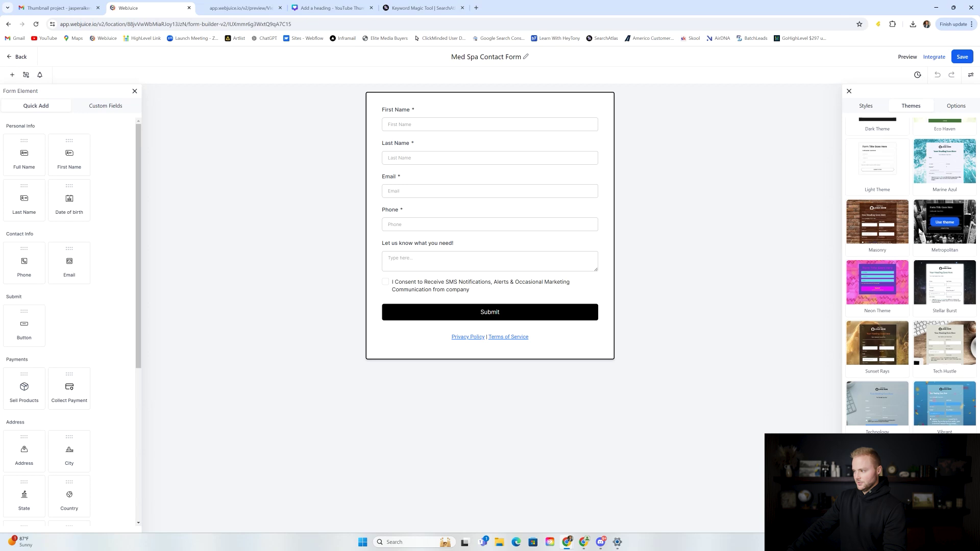
click(956, 107)
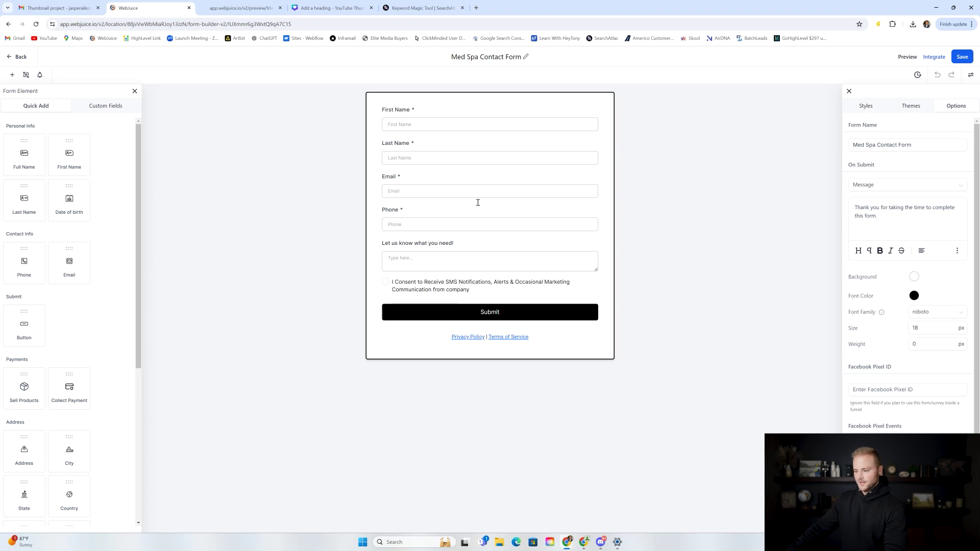
Step: Make the Submit button background green #52784F, save the form, and go back to Forms
click(536, 317)
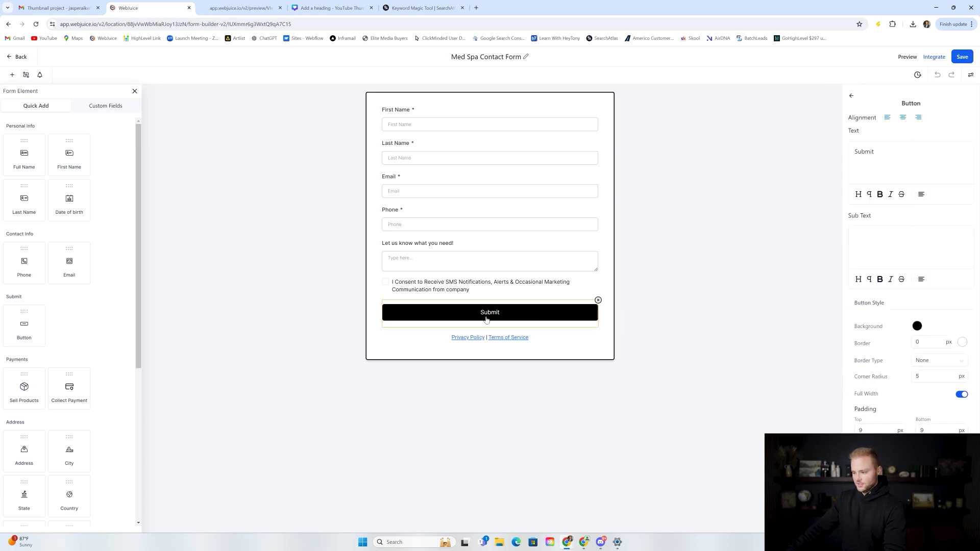
click(917, 327)
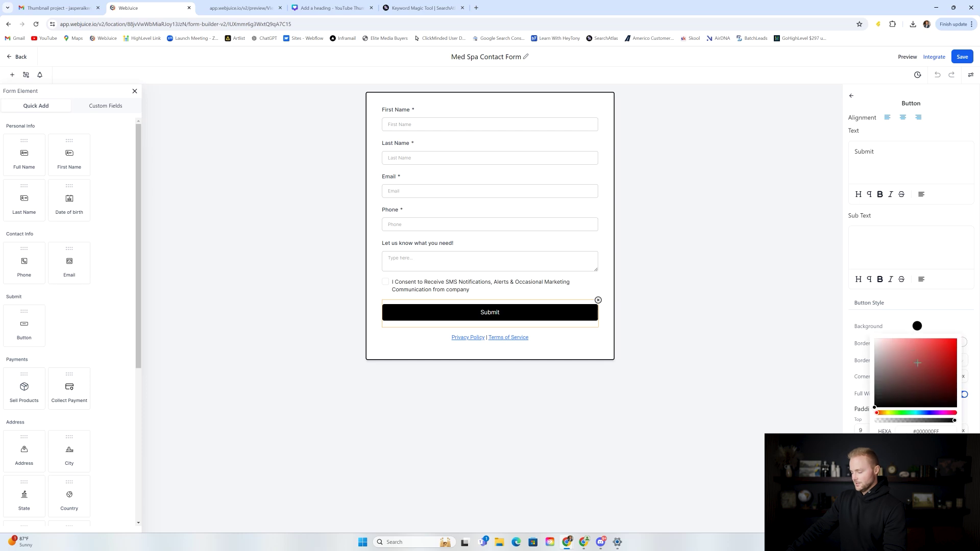
drag(919, 417, 901, 416)
click(903, 375)
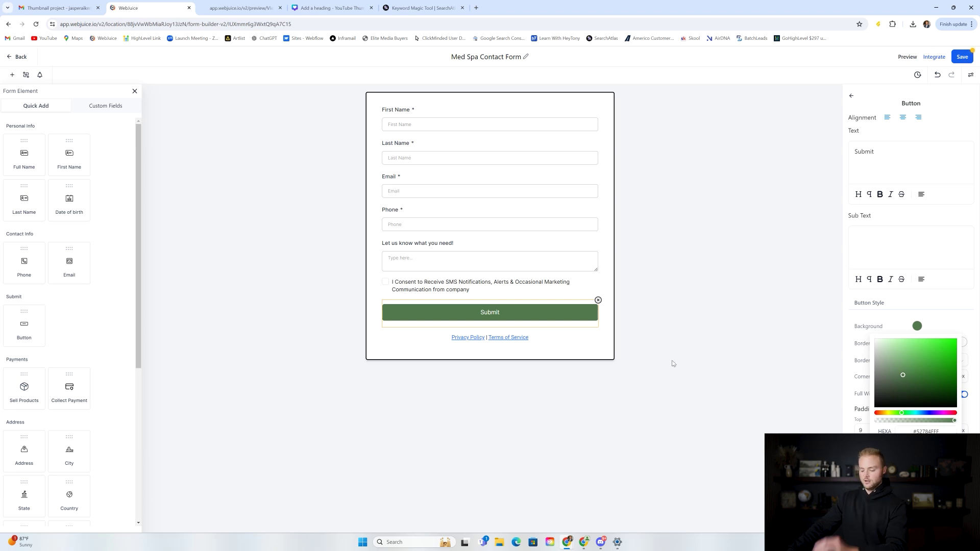
click(965, 57)
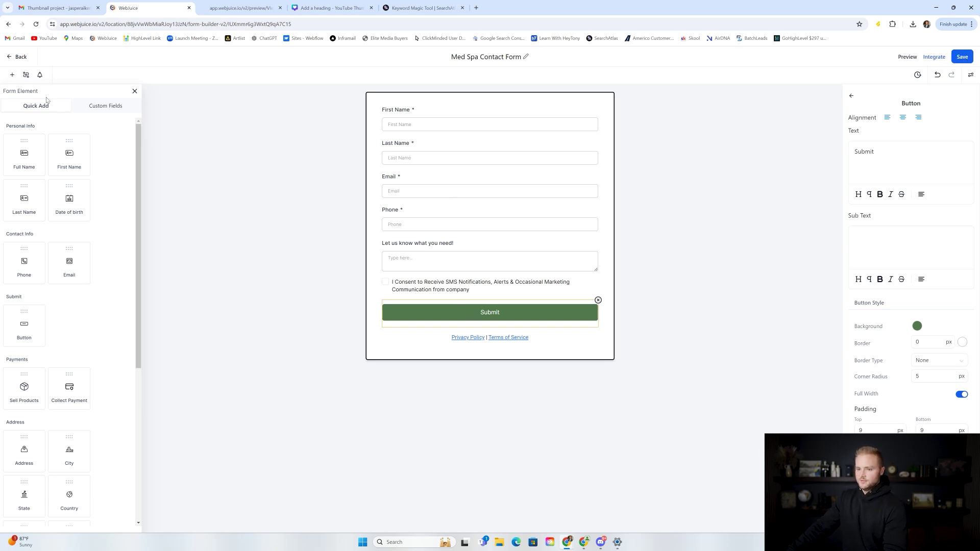
click(21, 57)
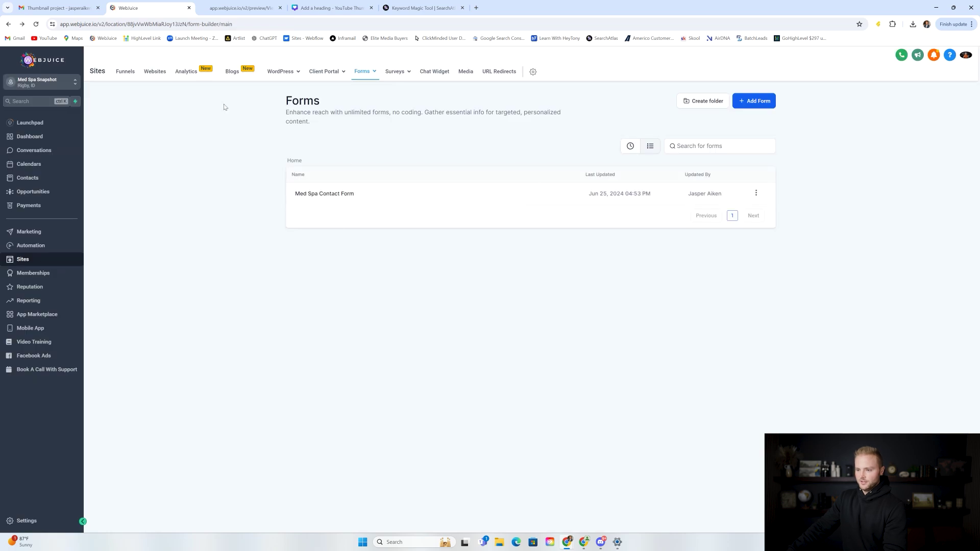
Step: Reload the site preview to confirm the green Submit button, then open the Book Now page
click(155, 73)
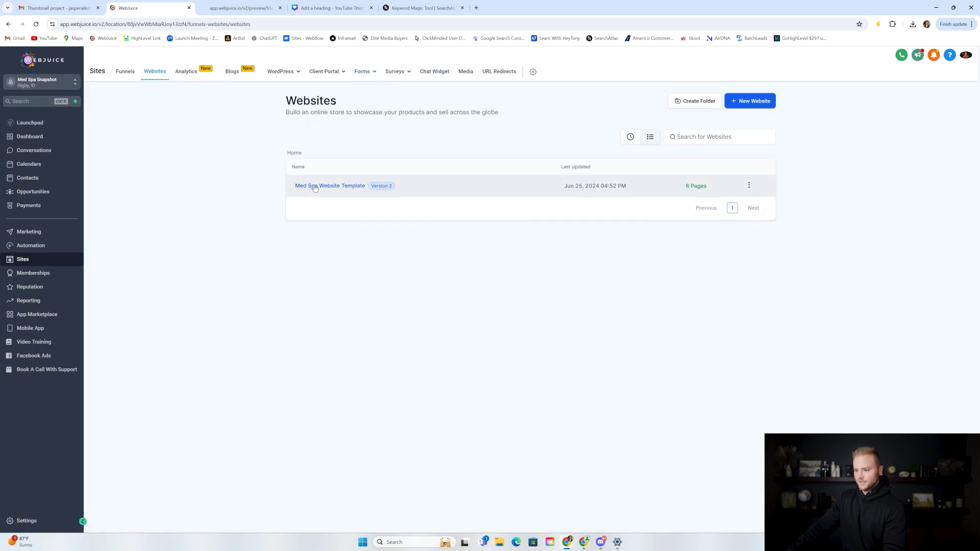
click(242, 8)
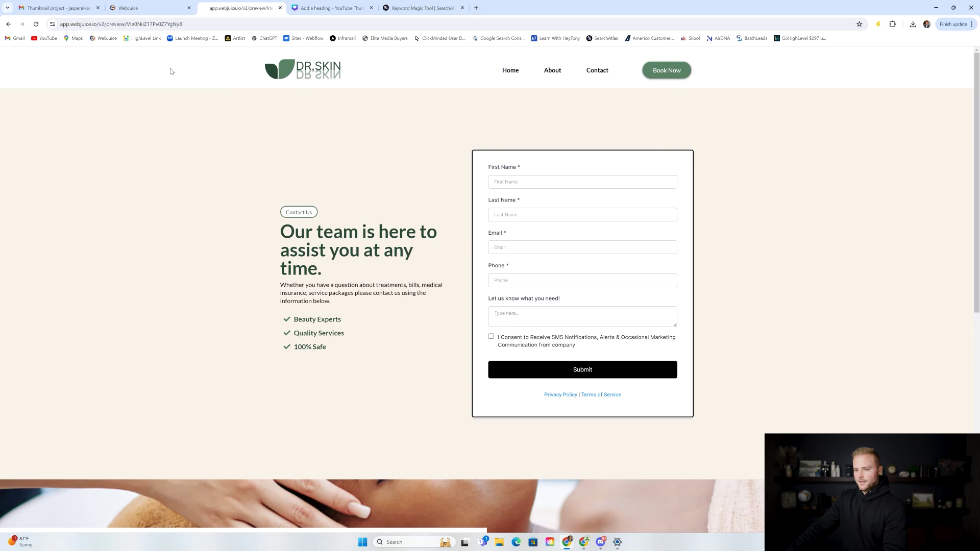
click(39, 25)
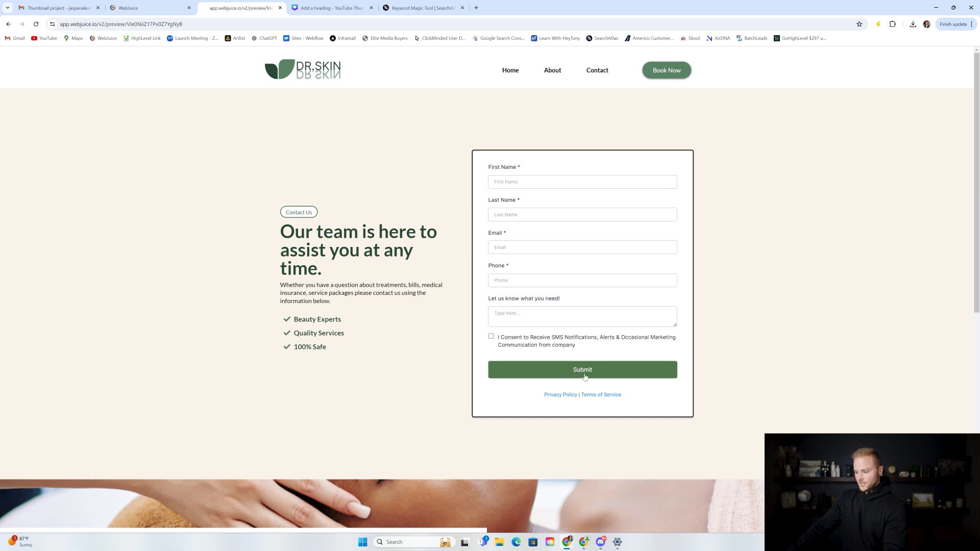
scroll(590, 362, down, 5)
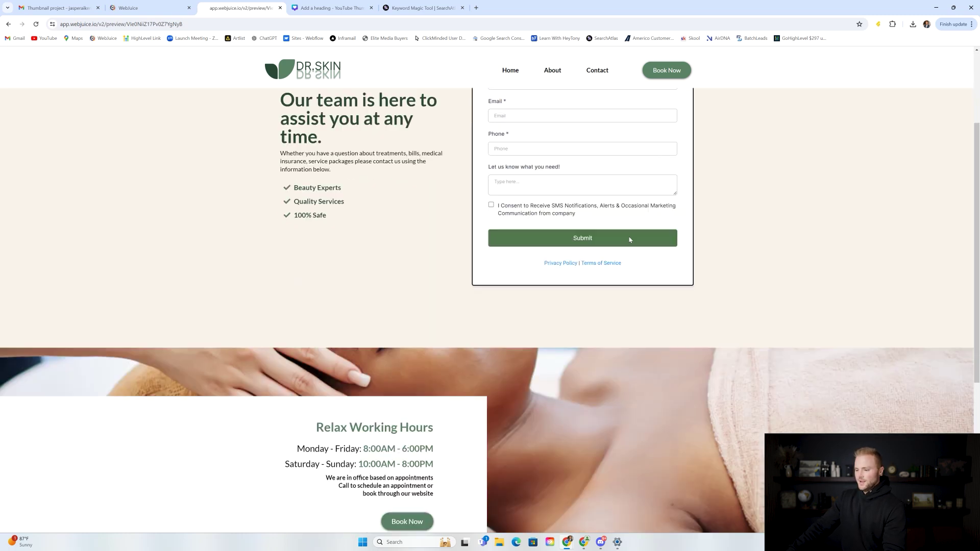
scroll(617, 240, up, 4)
scroll(618, 242, up, 2)
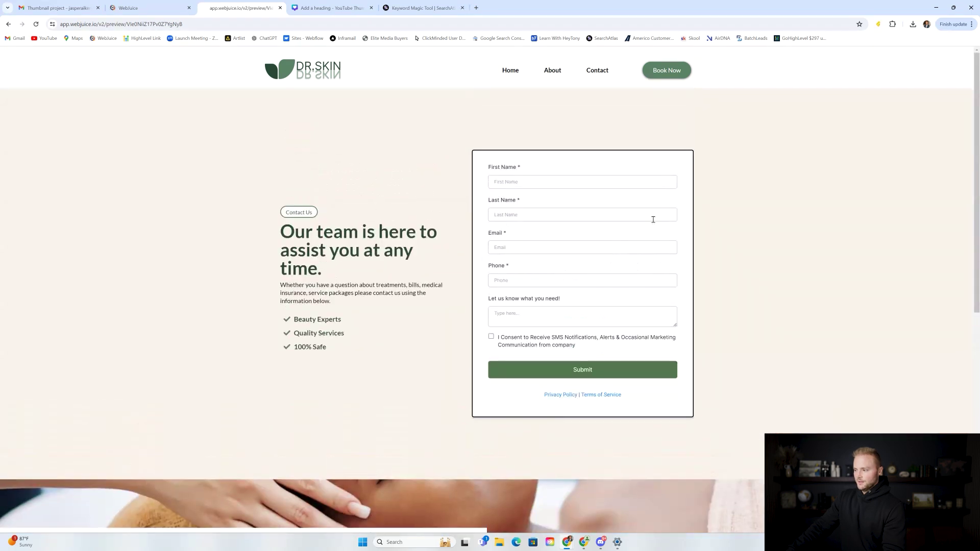
click(667, 70)
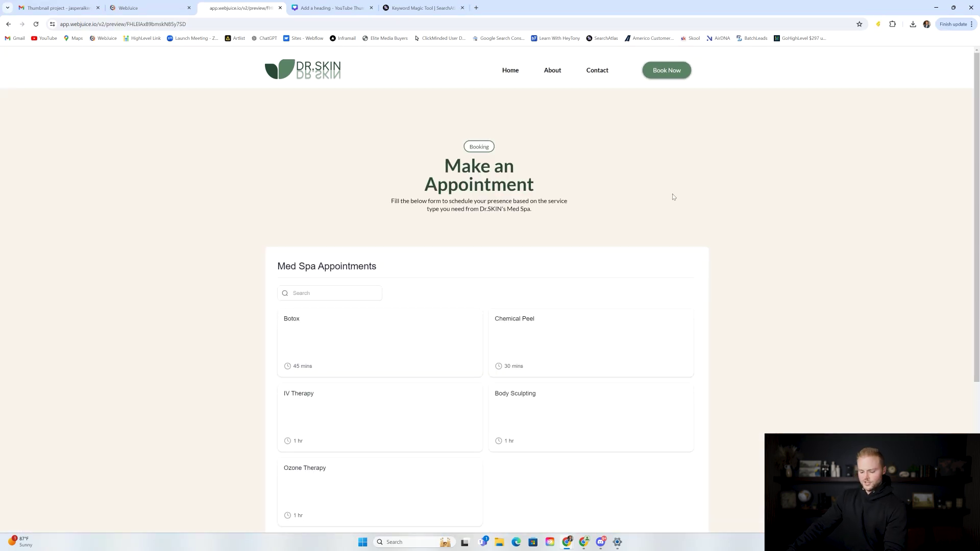
Step: Test the Botox booking by picking a staff member, viewing dates, then backing out to services
scroll(574, 160, down, 2)
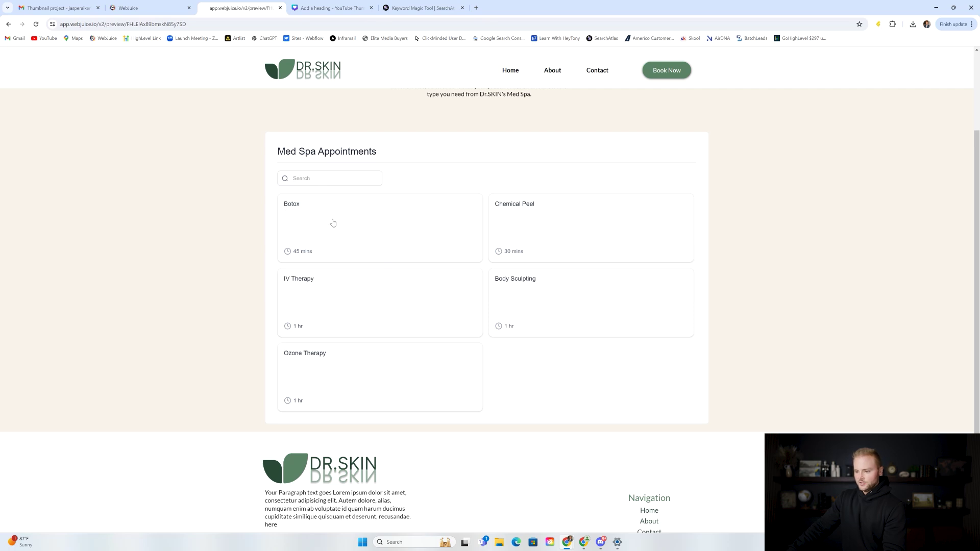
click(333, 223)
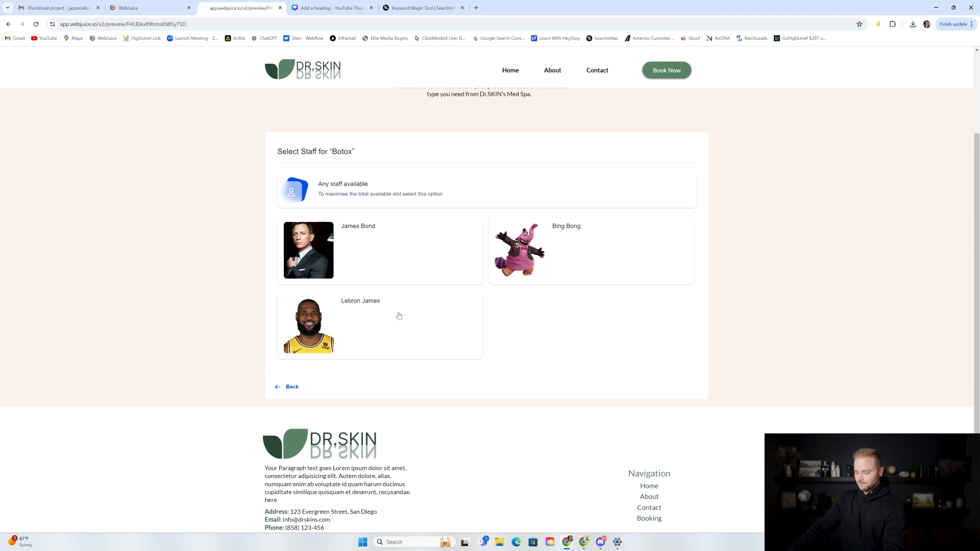
click(361, 243)
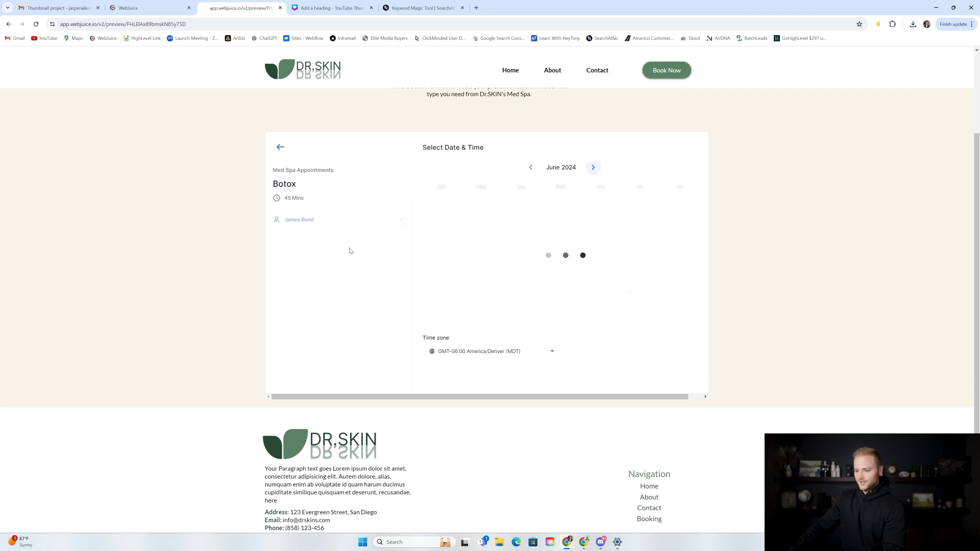
click(281, 147)
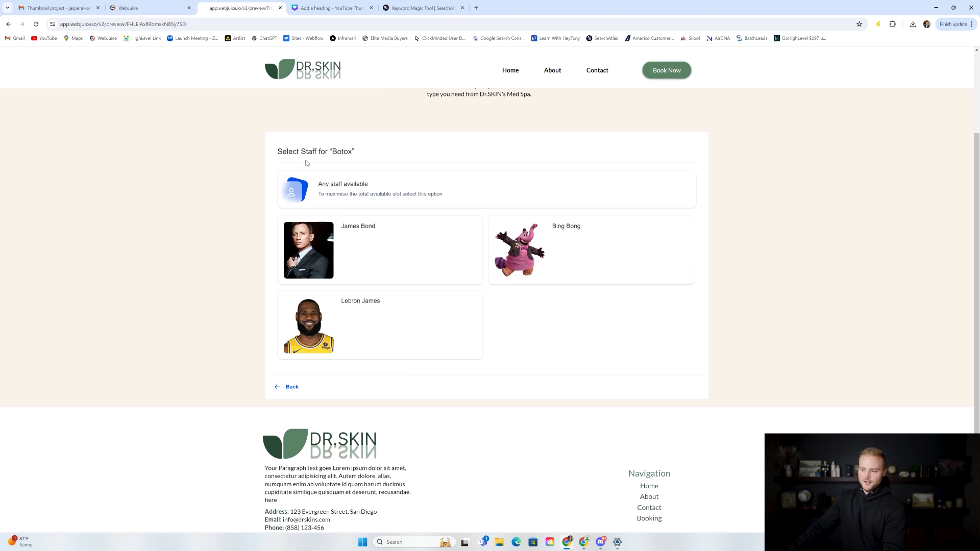
click(352, 238)
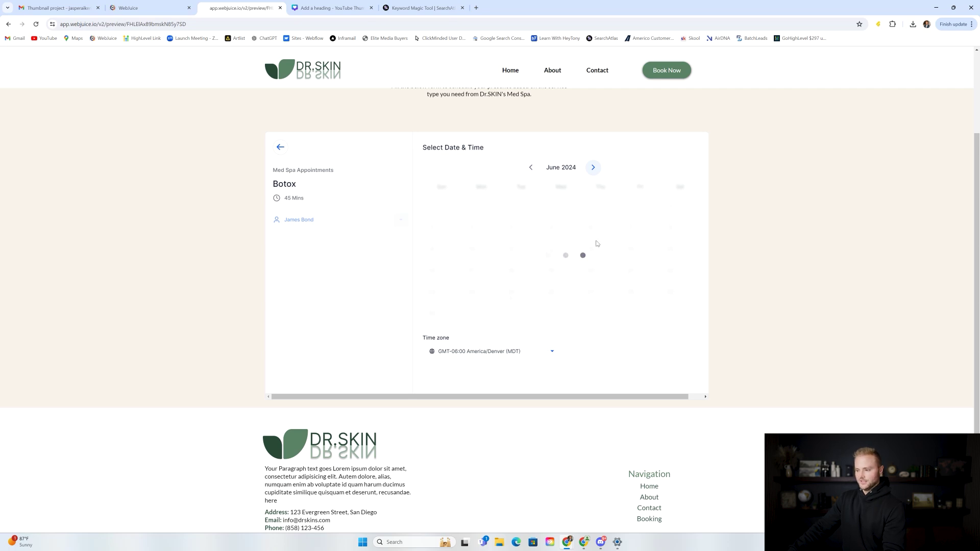
click(280, 147)
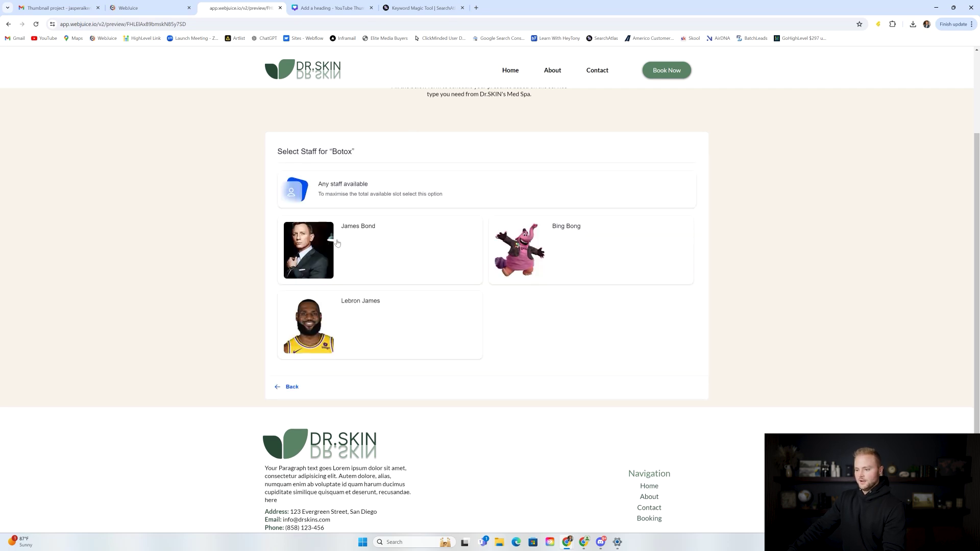
click(291, 387)
Step: Open Calendar Settings listing the existing Med Spa service calendars
click(146, 7)
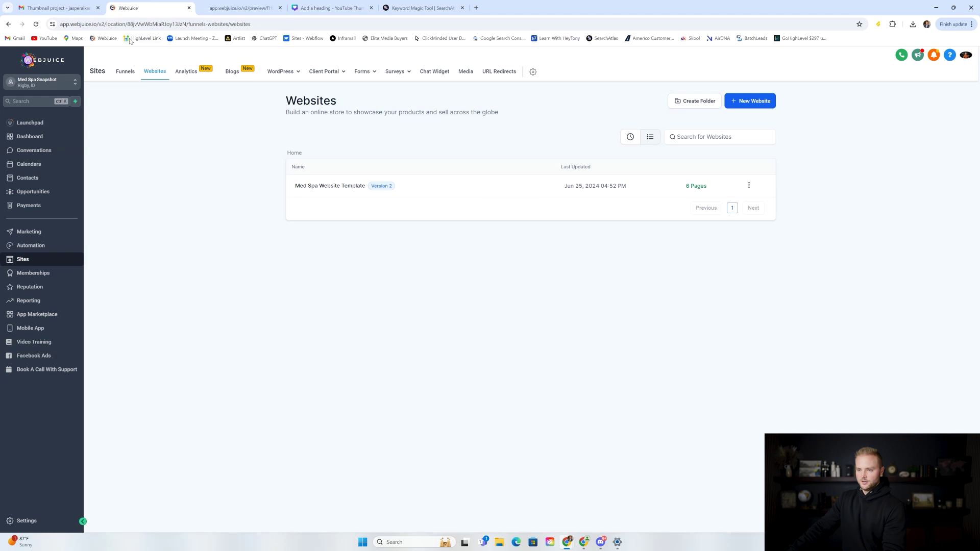
click(77, 164)
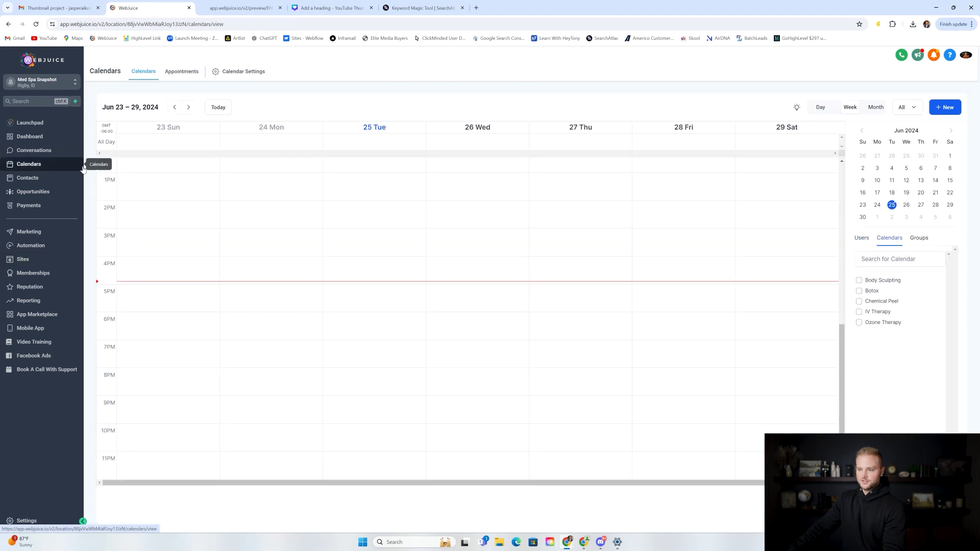
click(241, 72)
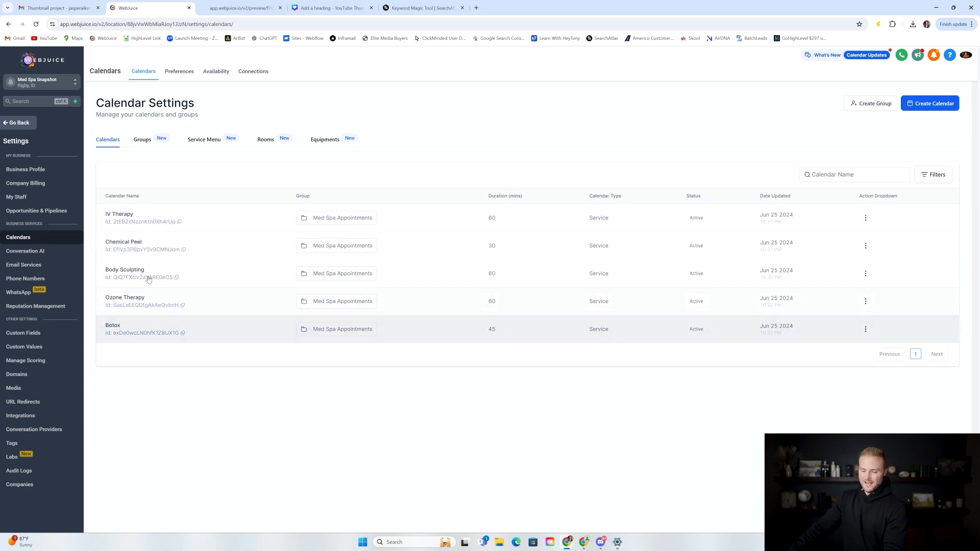
Step: Review the Dr.SKIN preview home page, then return and start a new calendar
click(241, 7)
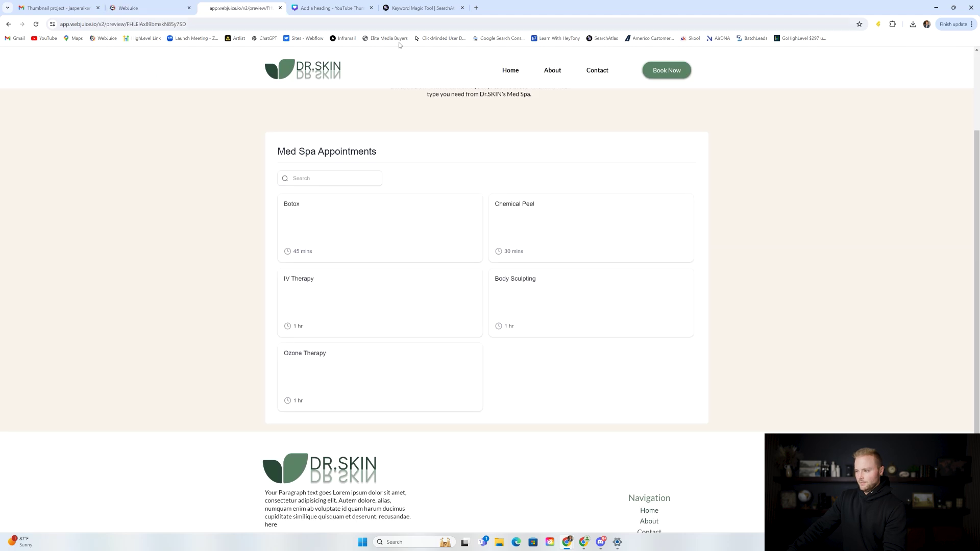
click(508, 70)
scroll(516, 137, down, 10)
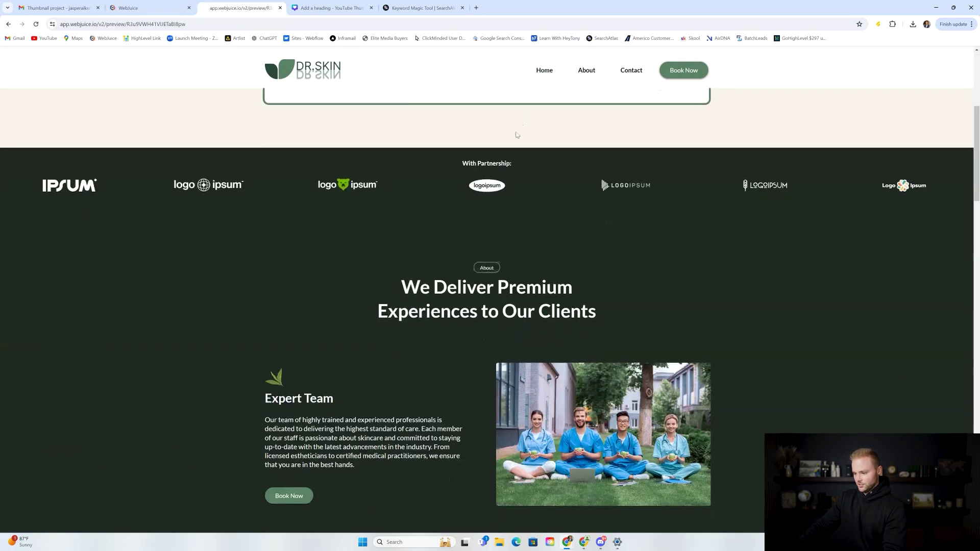
scroll(516, 139, down, 9)
scroll(458, 226, up, 2)
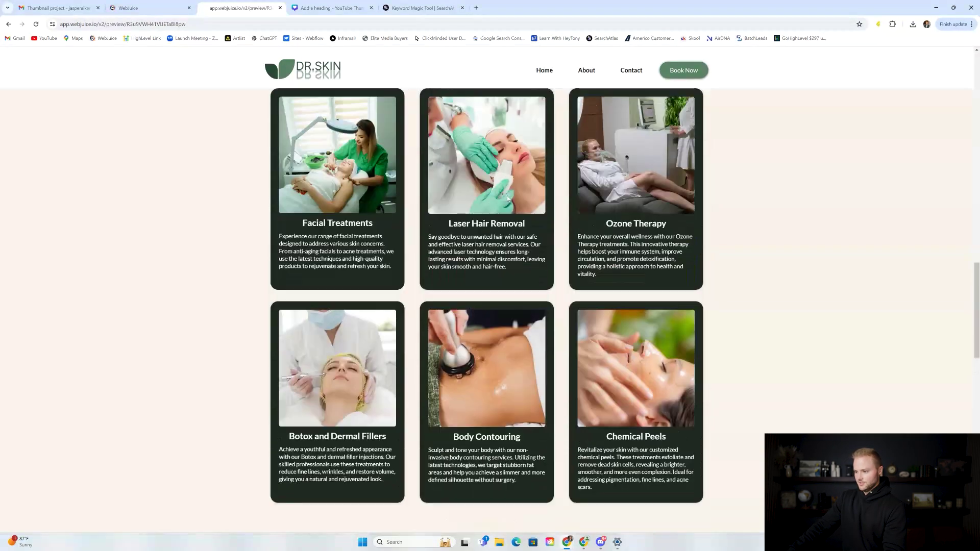
click(156, 6)
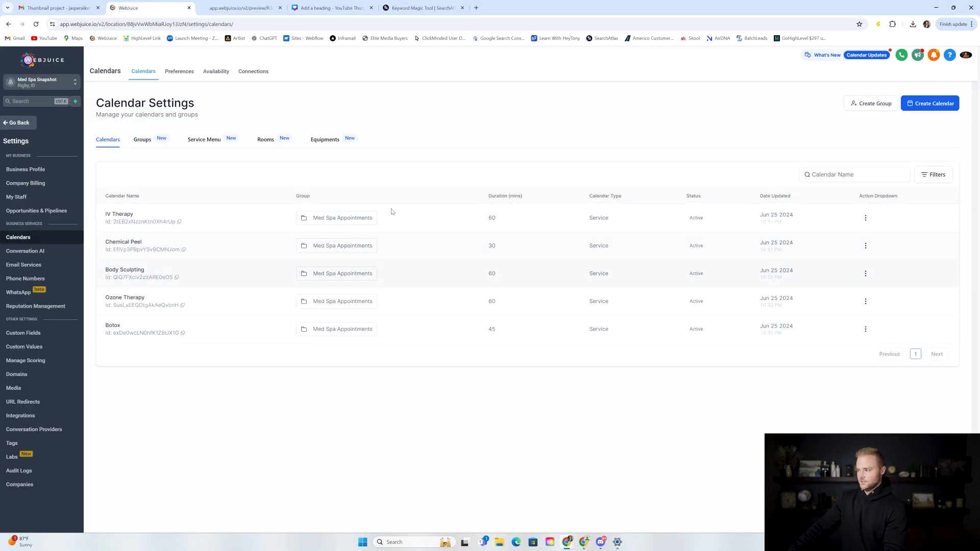
click(930, 105)
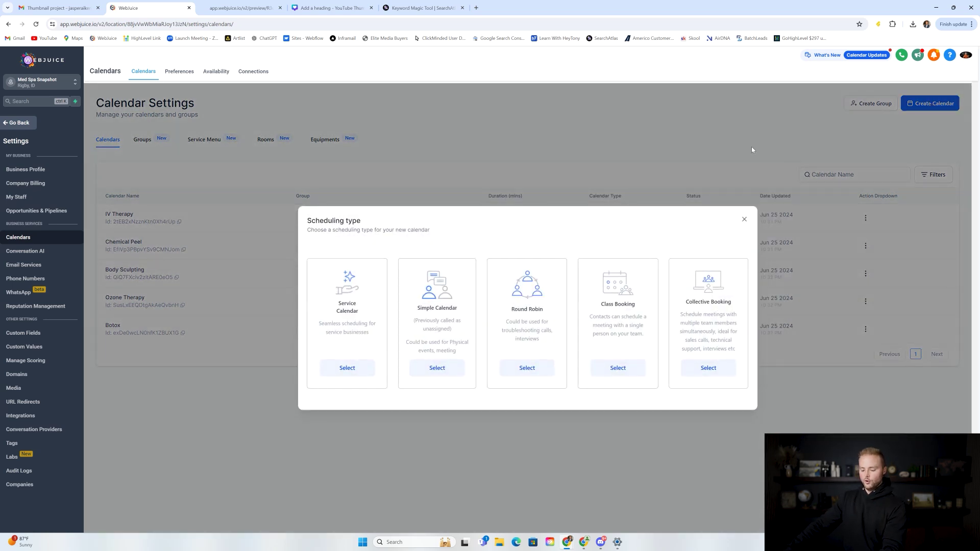
Step: Choose a Service Calendar and name it Lazer Hair Removal
click(354, 372)
click(457, 187)
text(Lazer Hair Removal)
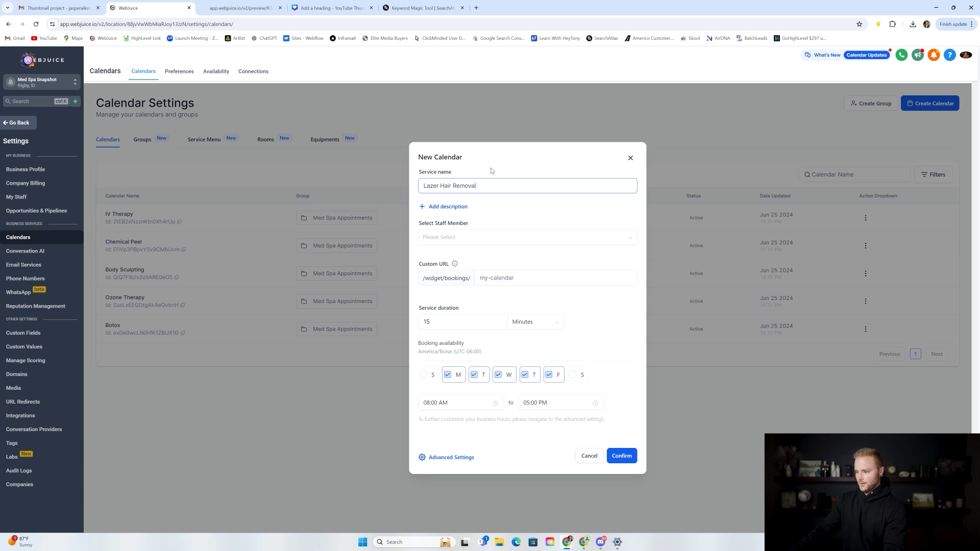
Step: Assign all three staff members to the Lazer Hair Removal service
click(450, 238)
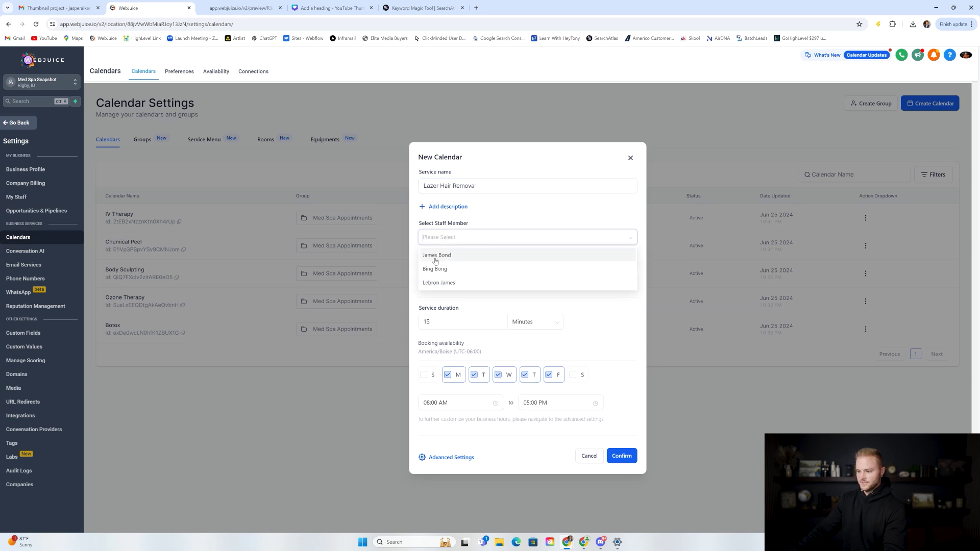
click(437, 255)
click(444, 269)
click(447, 284)
click(542, 243)
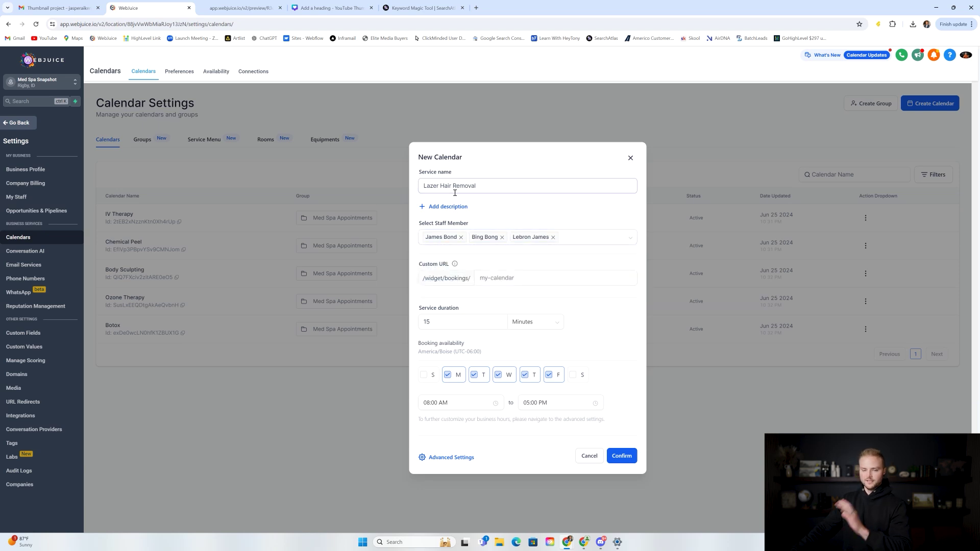
click(502, 238)
click(511, 238)
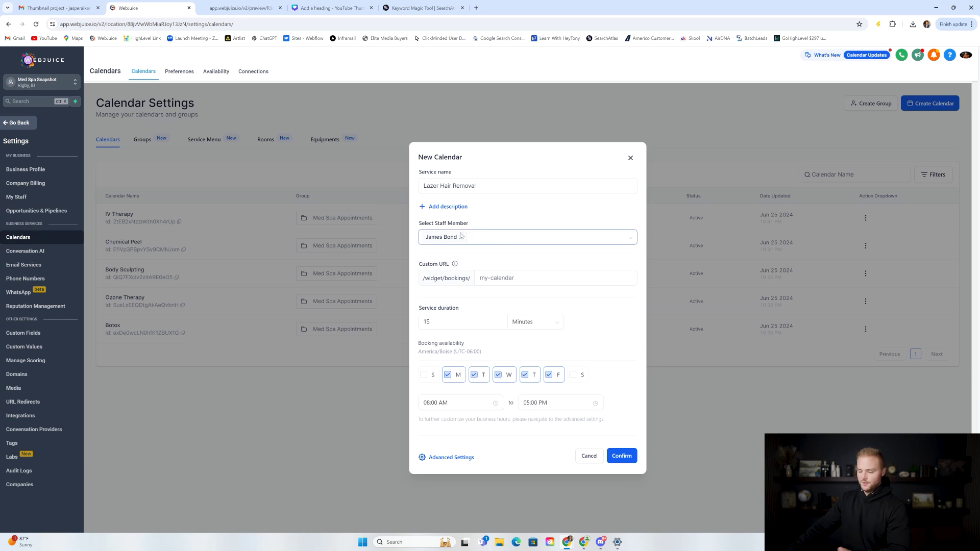
click(489, 237)
click(439, 270)
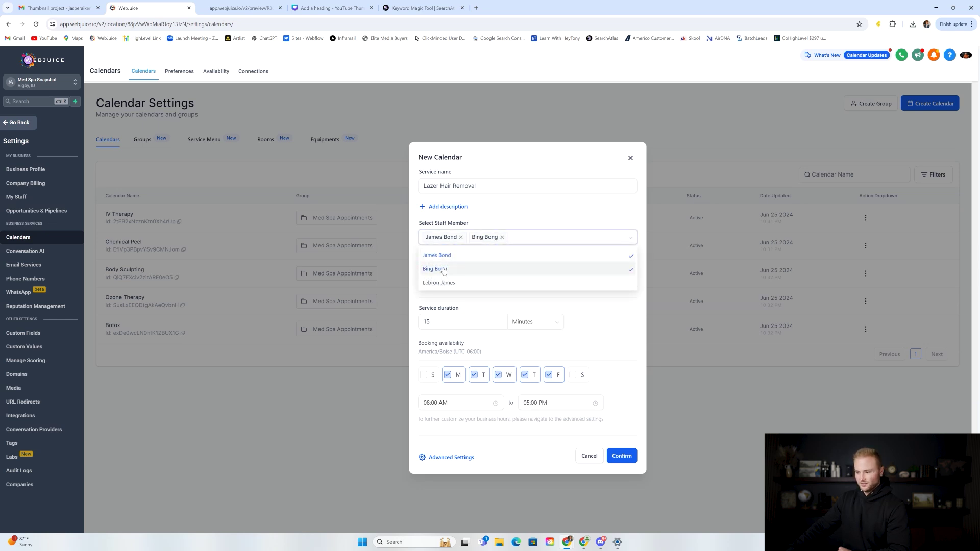
click(446, 284)
click(518, 215)
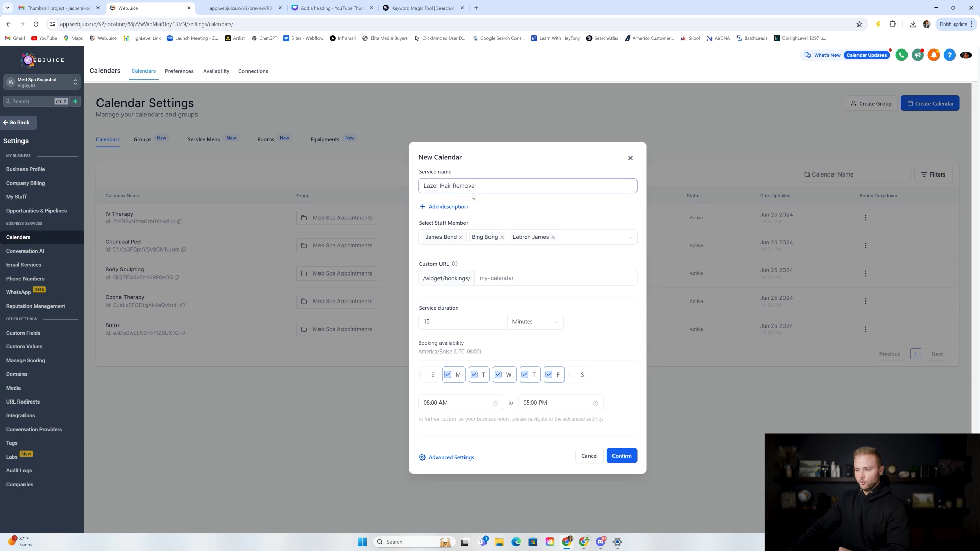
Step: Enter the custom booking URL slug for the Lazer Hair Removal med spa calendar
click(511, 278)
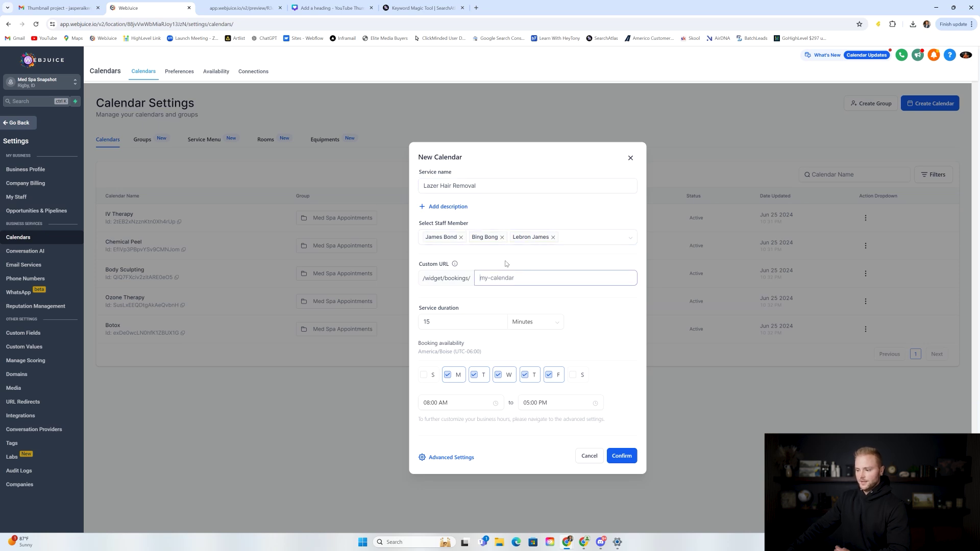
text(laz)
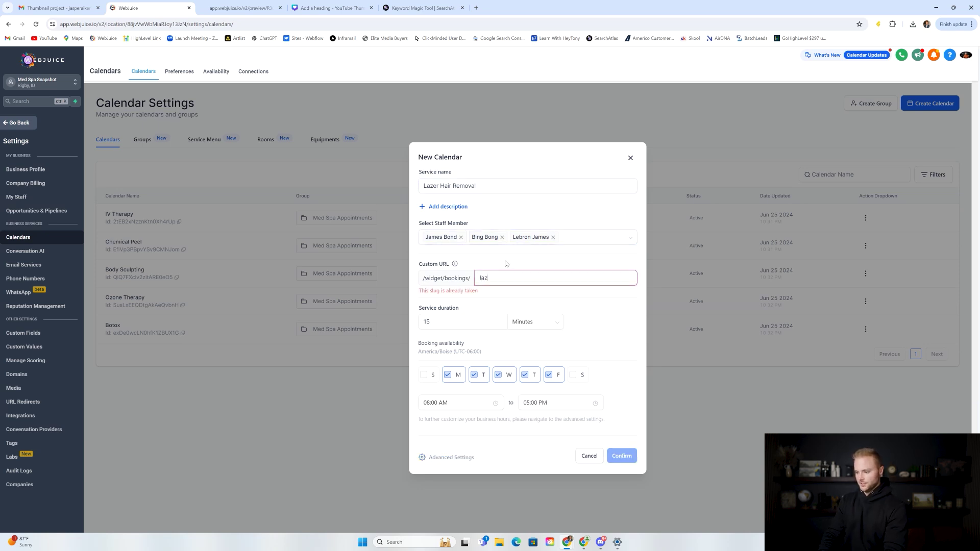
text(erhairremovalsp)
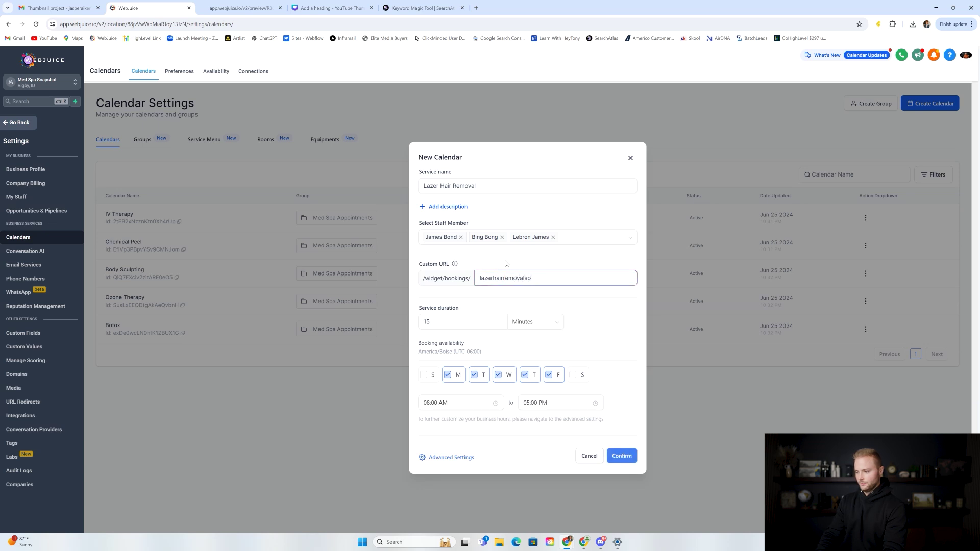
key(BackSpace)
text(movalmedspa)
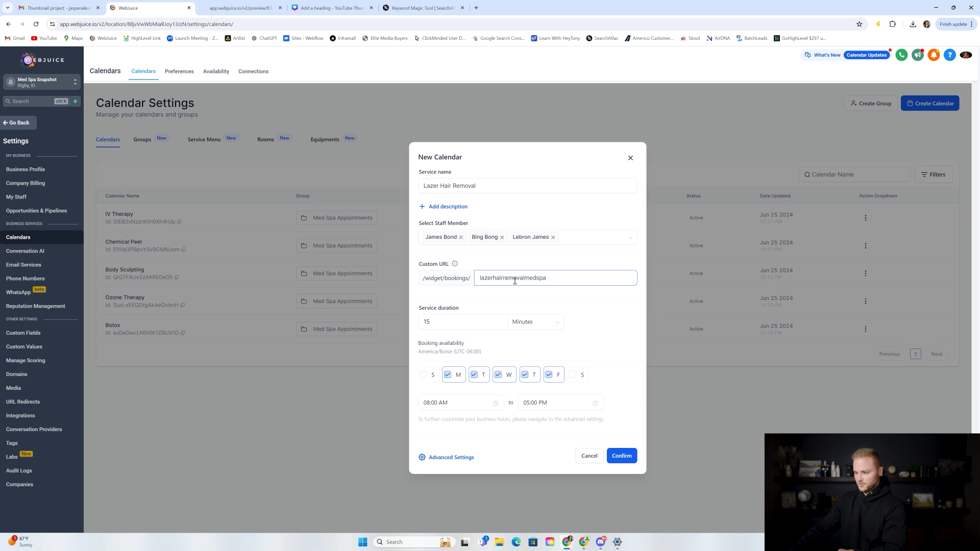
Step: Set a 1-hour duration, add Saturday, start at 09:00 AM, and save the calendar
click(466, 317)
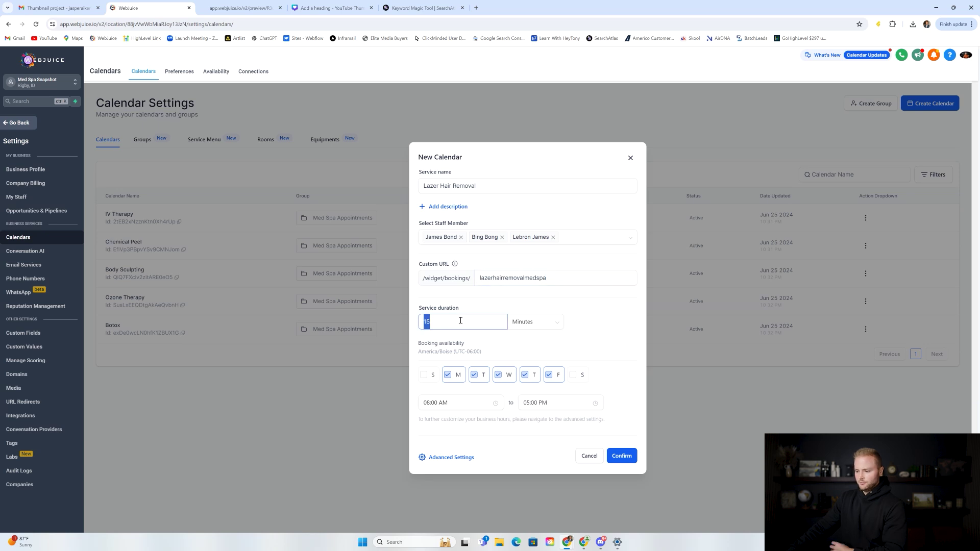
key(BackSpace)
click(551, 325)
click(529, 354)
click(572, 376)
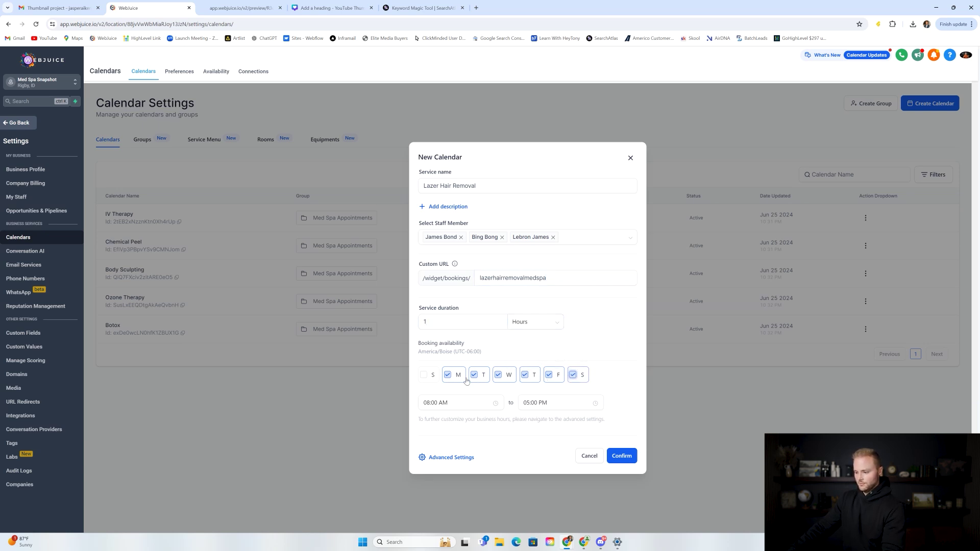
click(462, 403)
click(430, 435)
click(449, 502)
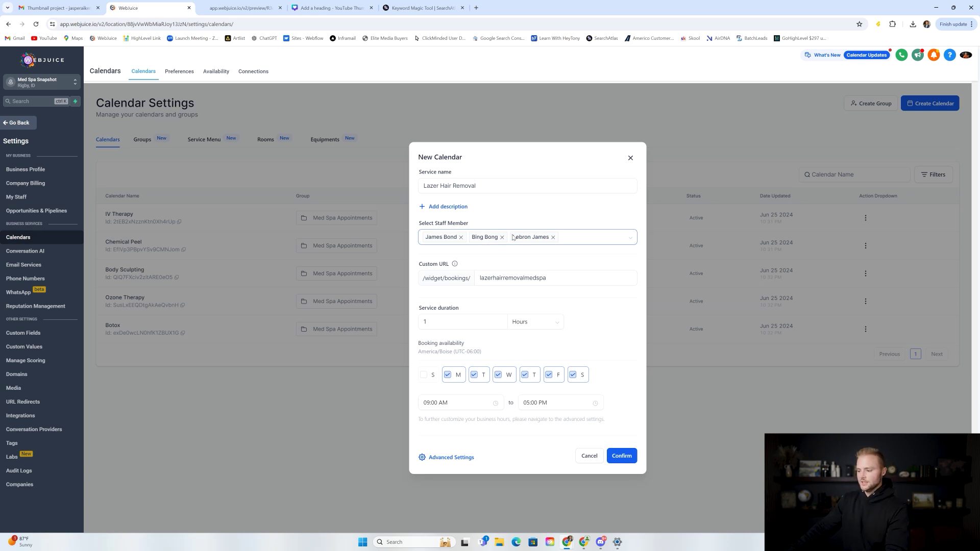
click(623, 457)
click(415, 403)
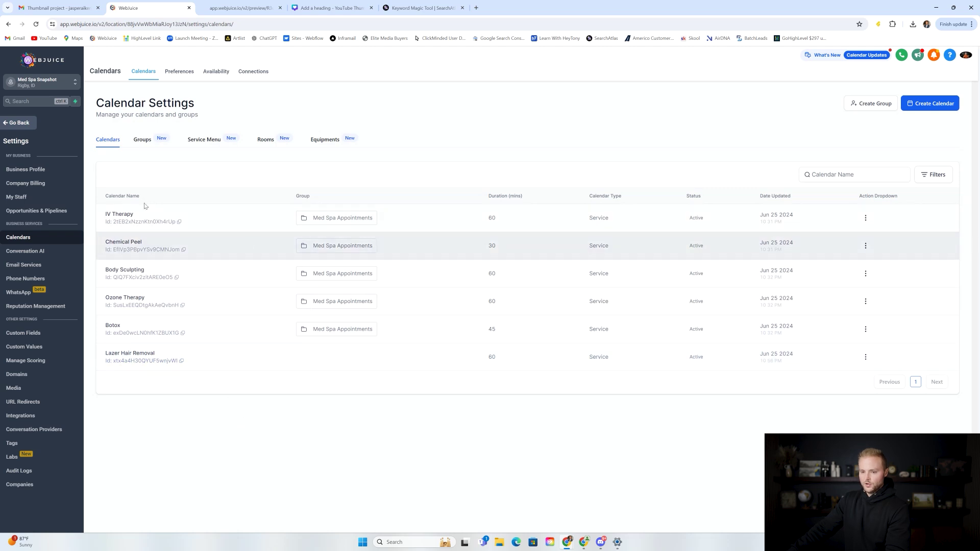
Step: Start a new employee in My Staff and enter the first and last name
click(50, 198)
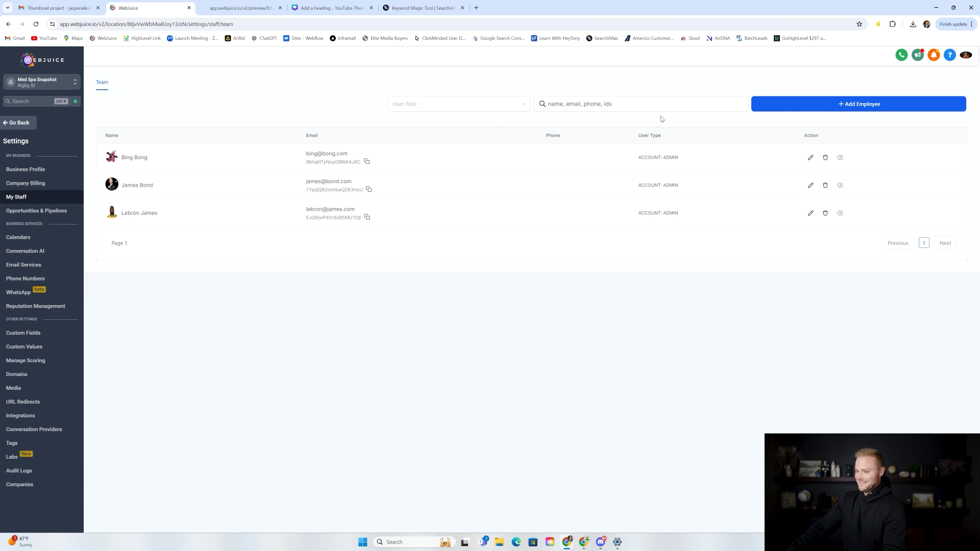
click(848, 105)
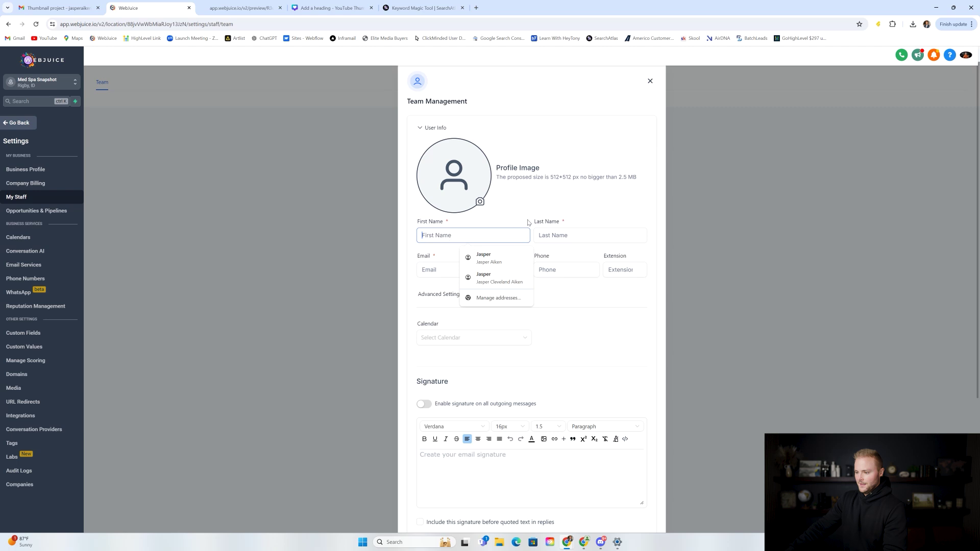
click(553, 235)
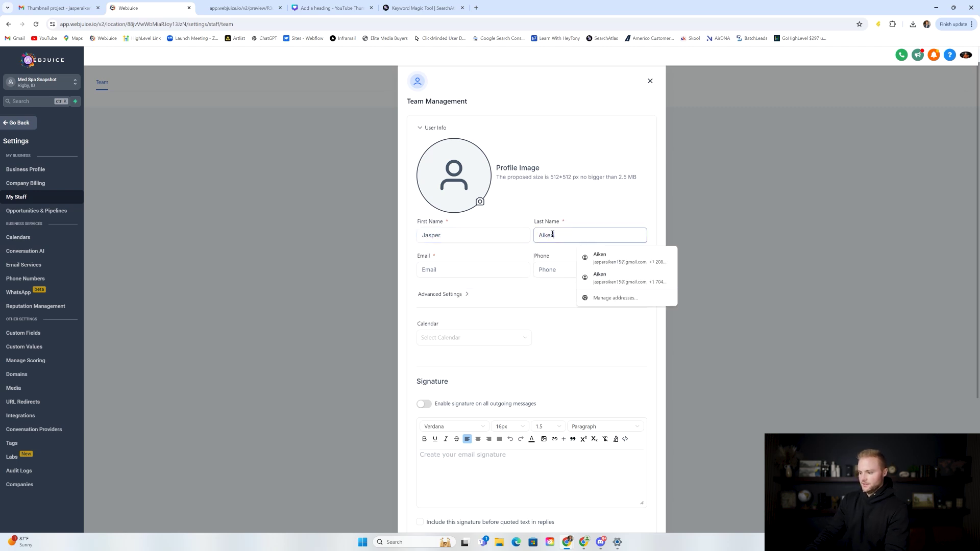
click(456, 269)
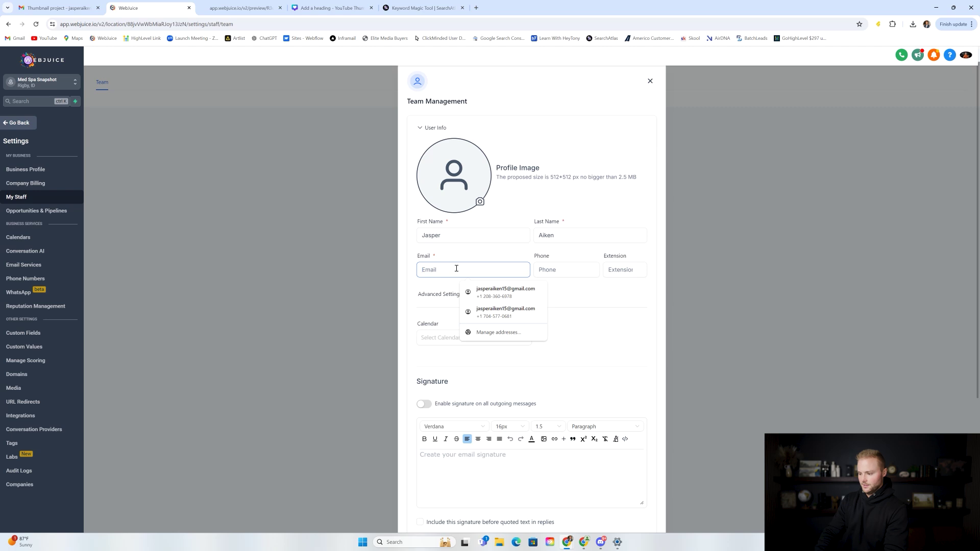
Step: Fill the e-mail from the autofill suggestion and clear the auto-filled phone number
click(505, 292)
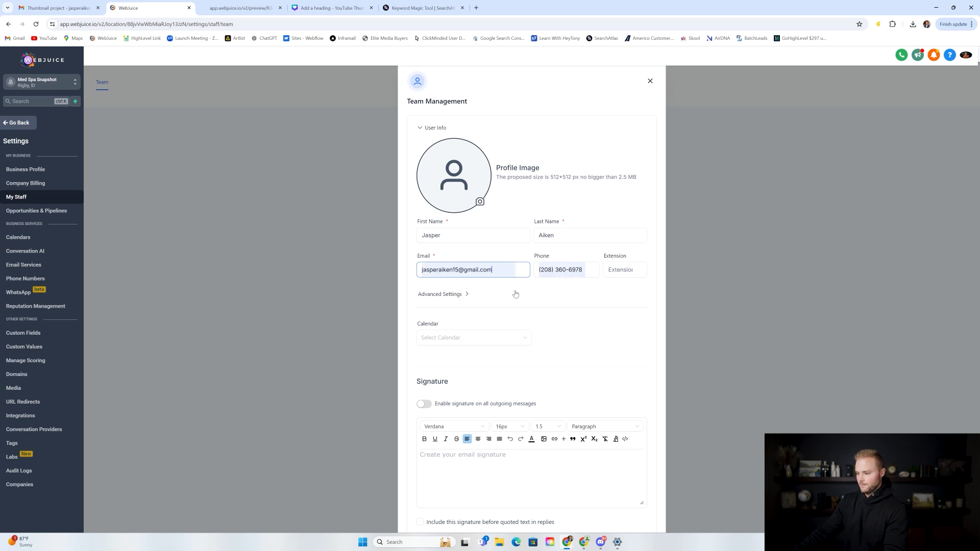
triple_click(581, 268)
key(BackSpace)
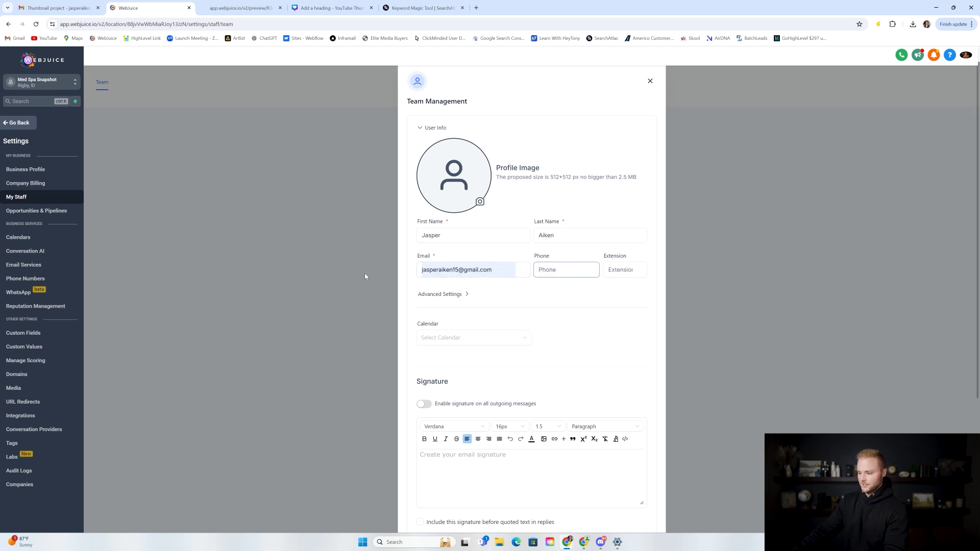
click(455, 272)
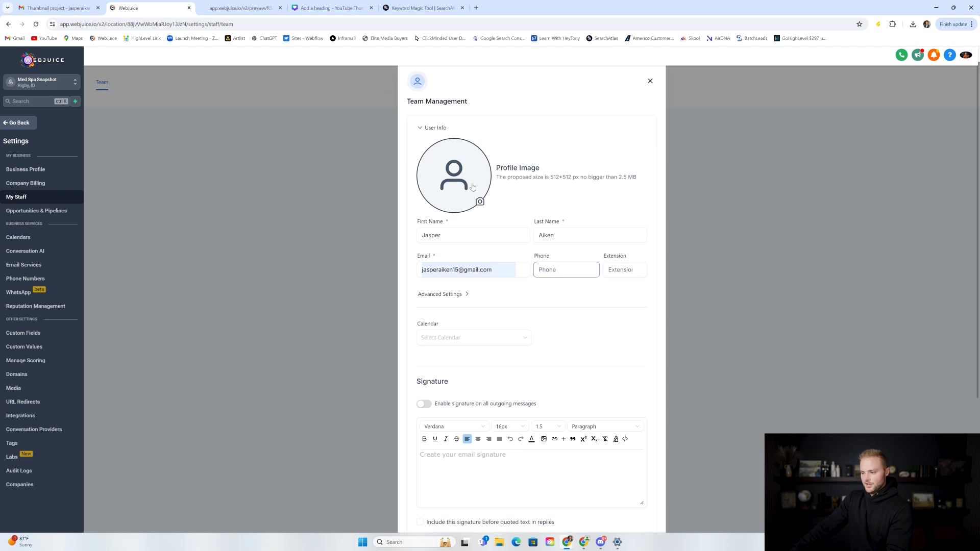
Step: Set the profile image to the 50% MORE LEADS picture from Downloads
click(459, 184)
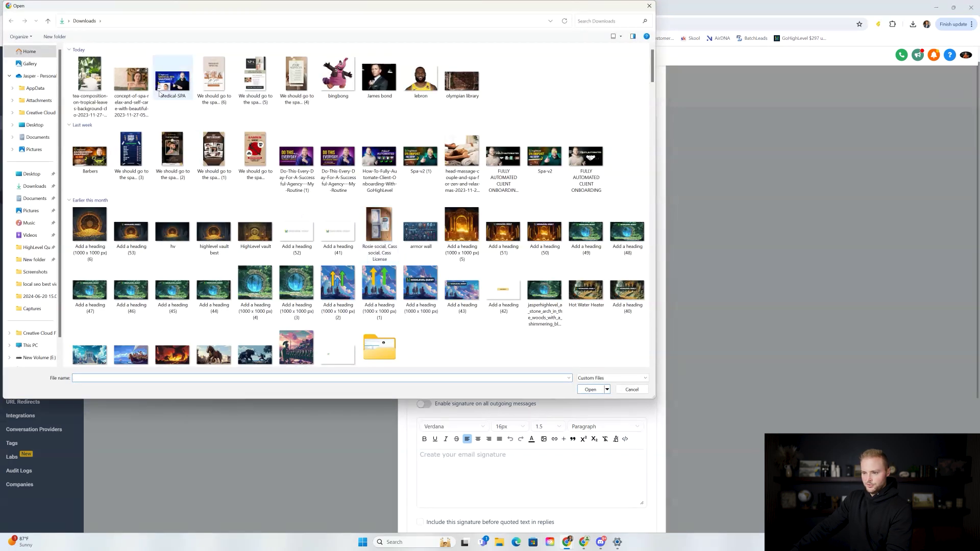
scroll(362, 105, down, 10)
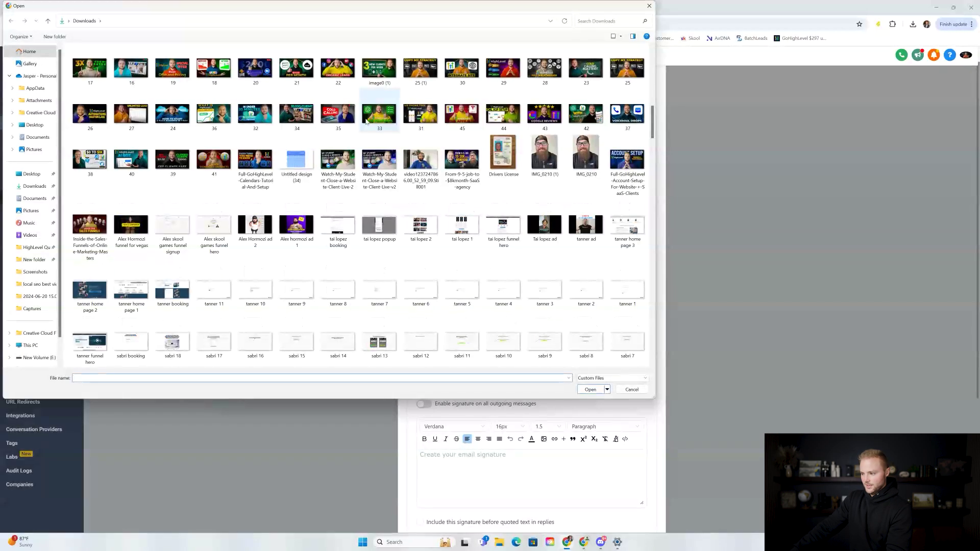
scroll(361, 159, up, 3)
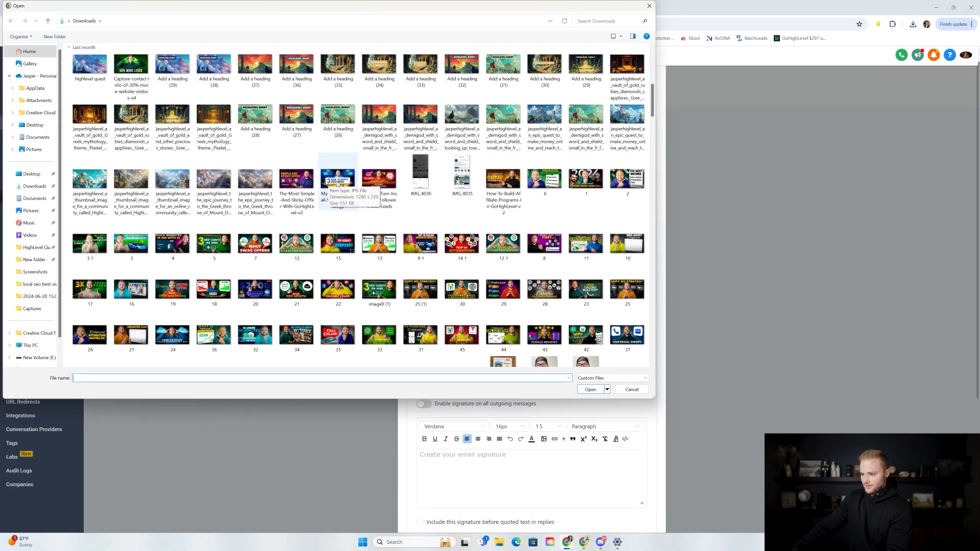
scroll(378, 169, down, 5)
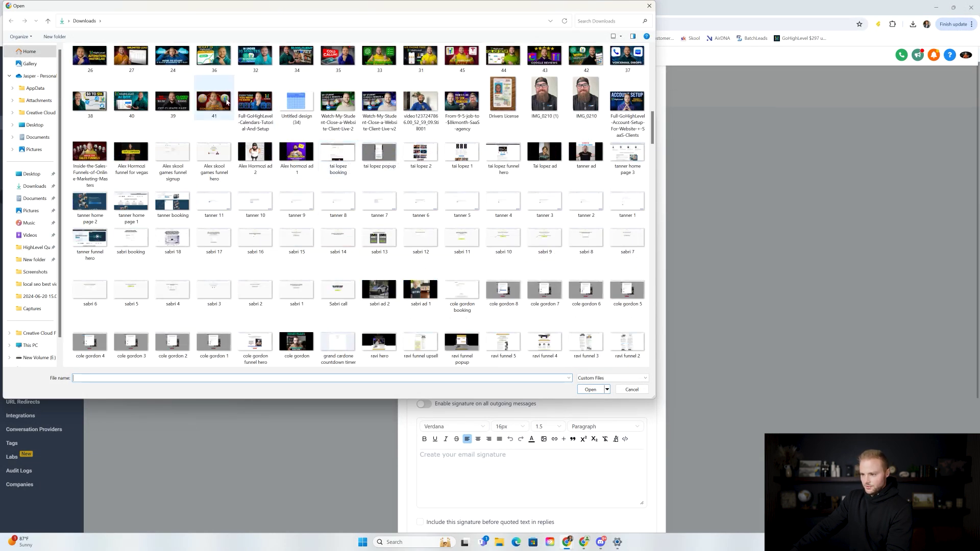
scroll(352, 109, up, 10)
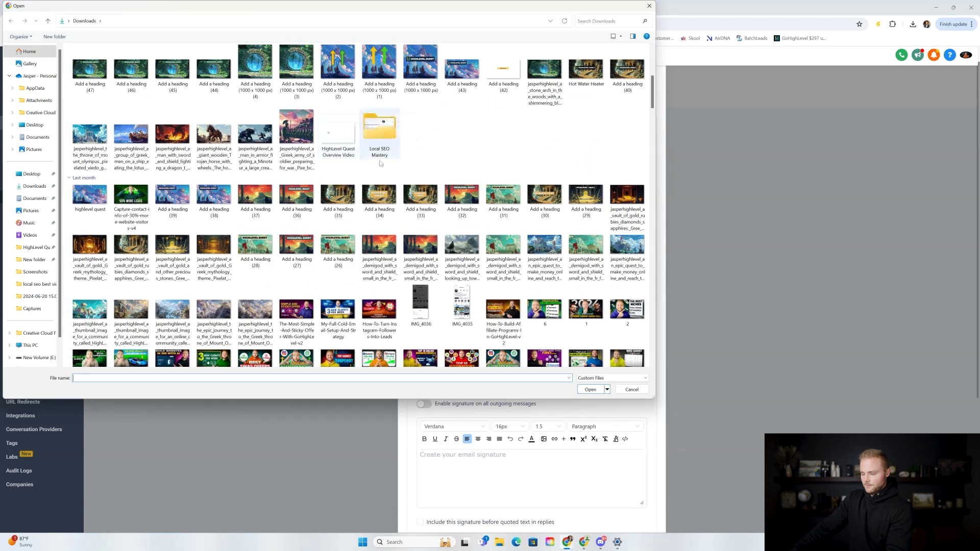
double_click(132, 201)
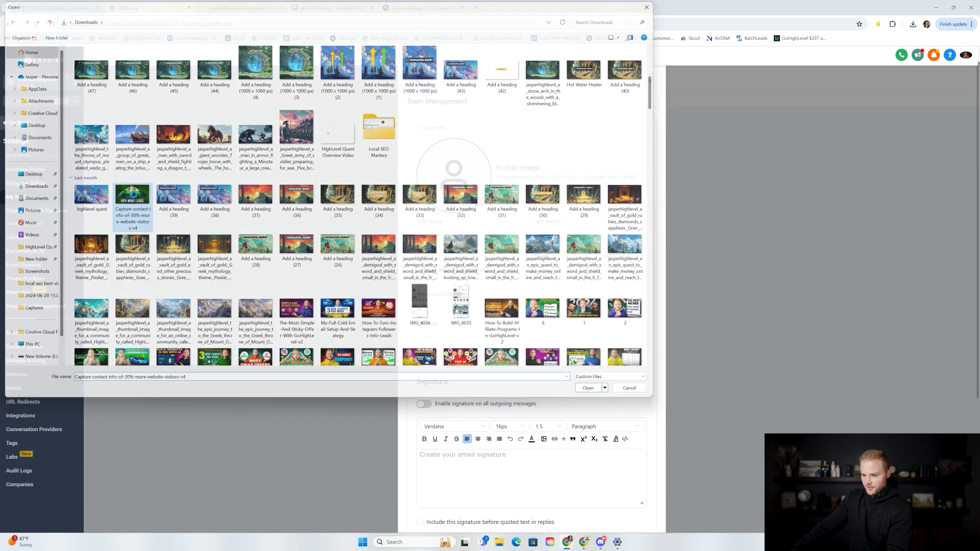
scroll(551, 209, down, 4)
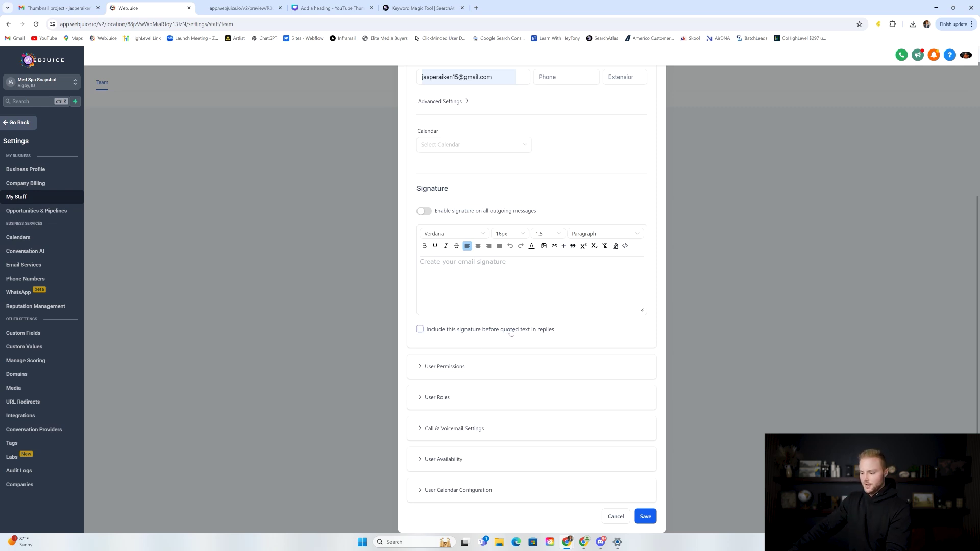
Step: Expand User Availability and remove Tuesday and Thursday, leaving Monday, Wednesday and Friday
click(434, 460)
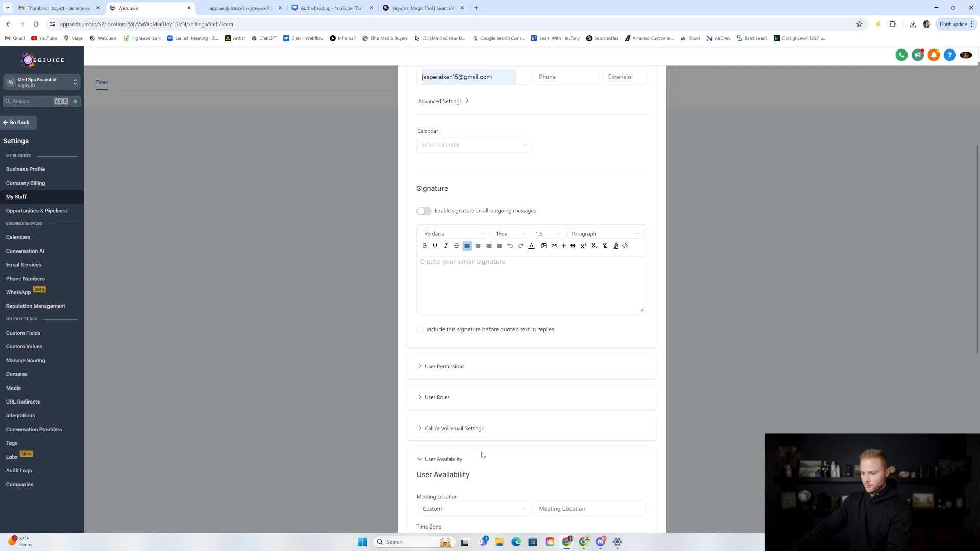
scroll(506, 357, down, 5)
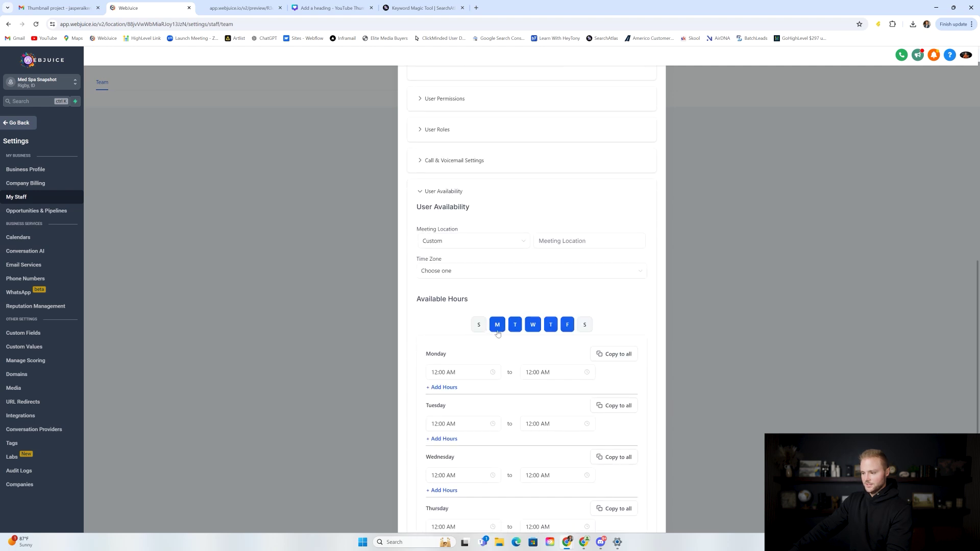
scroll(507, 351, up, 5)
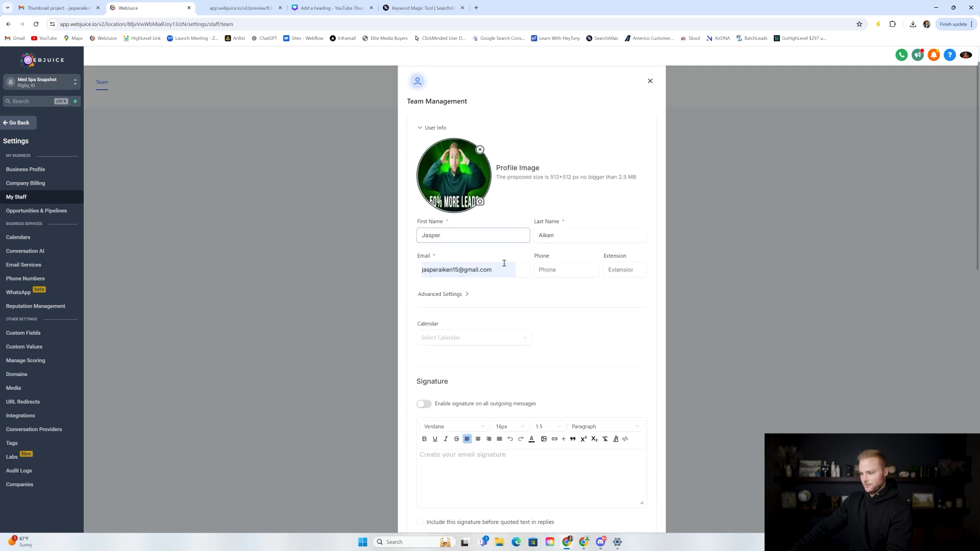
scroll(517, 282, down, 6)
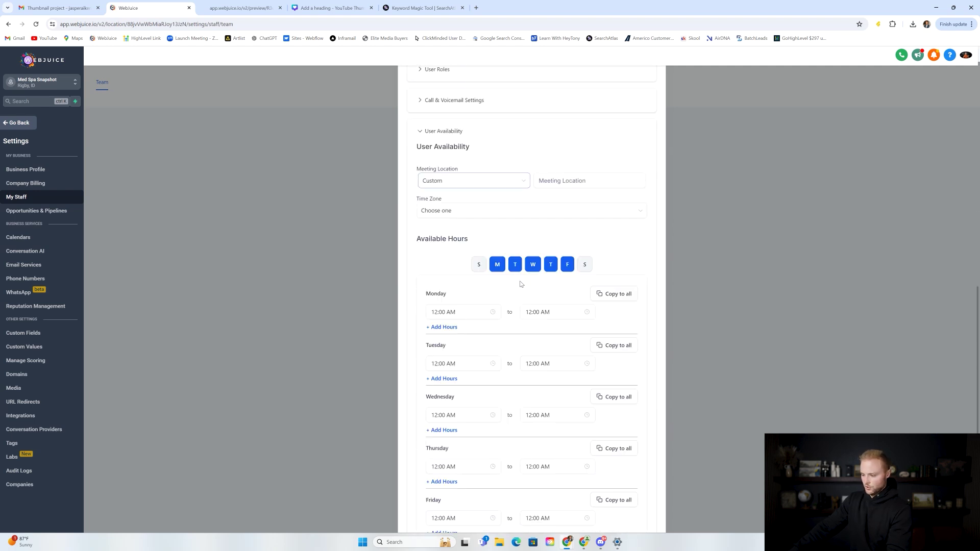
click(515, 250)
click(558, 257)
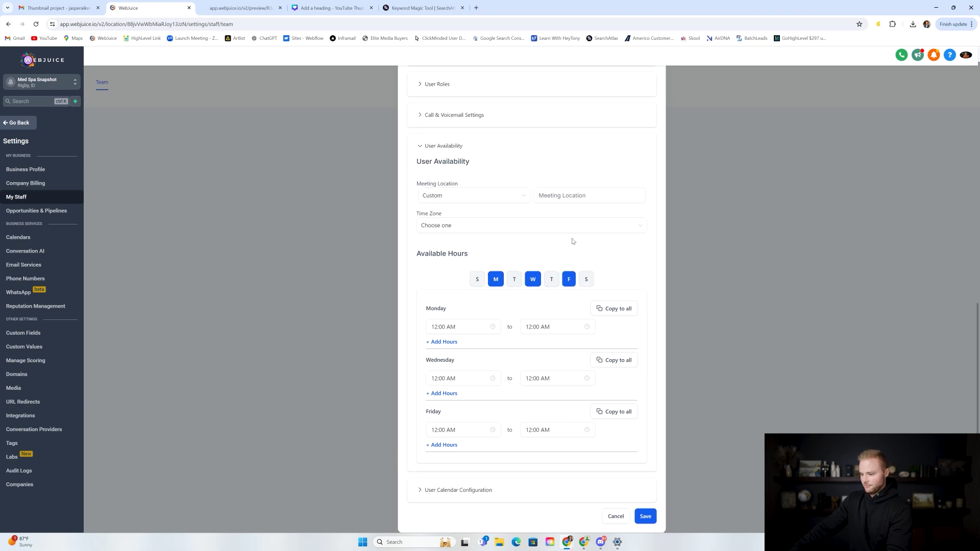
Step: Set Monday's hours to 12:00 PM–5:00 PM
click(455, 330)
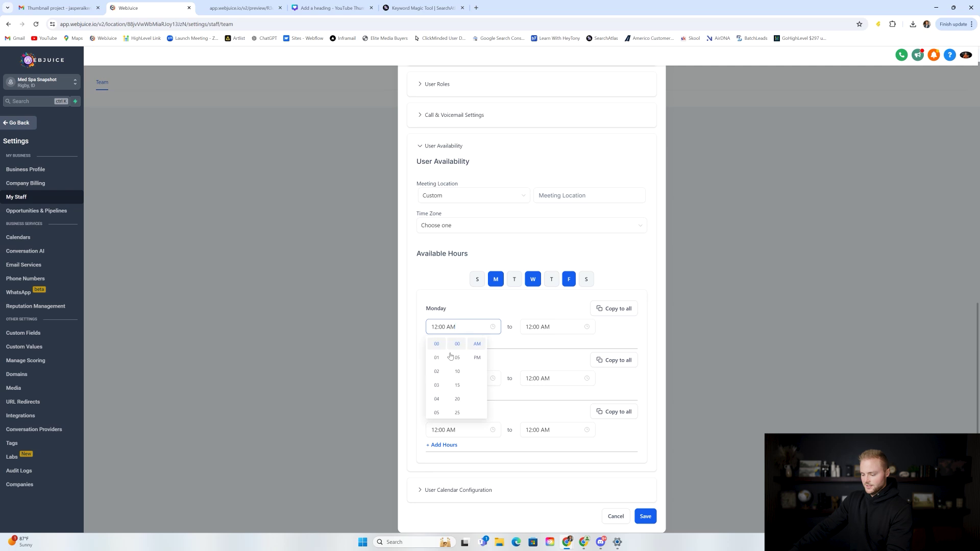
scroll(439, 376, down, 1)
scroll(441, 380, up, 1)
scroll(443, 383, down, 3)
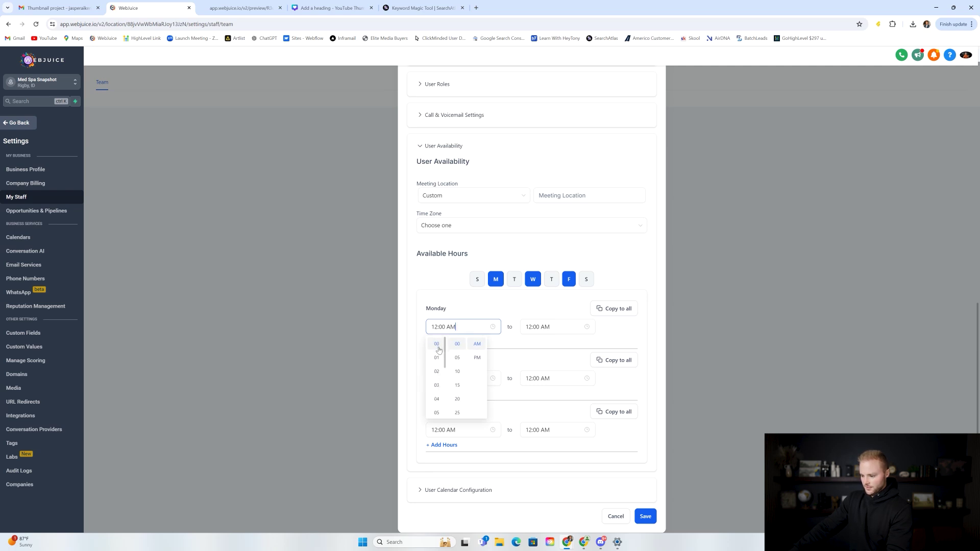
click(461, 323)
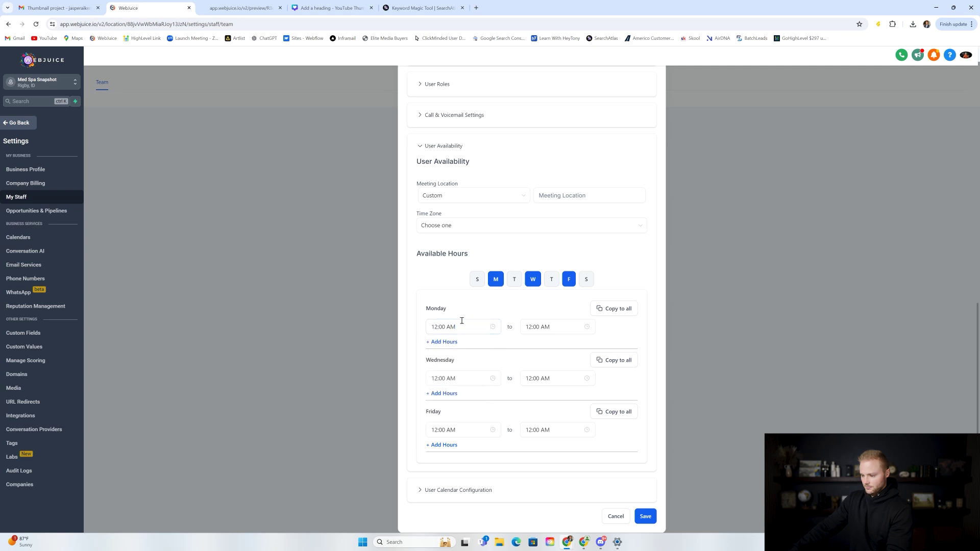
click(474, 328)
click(478, 358)
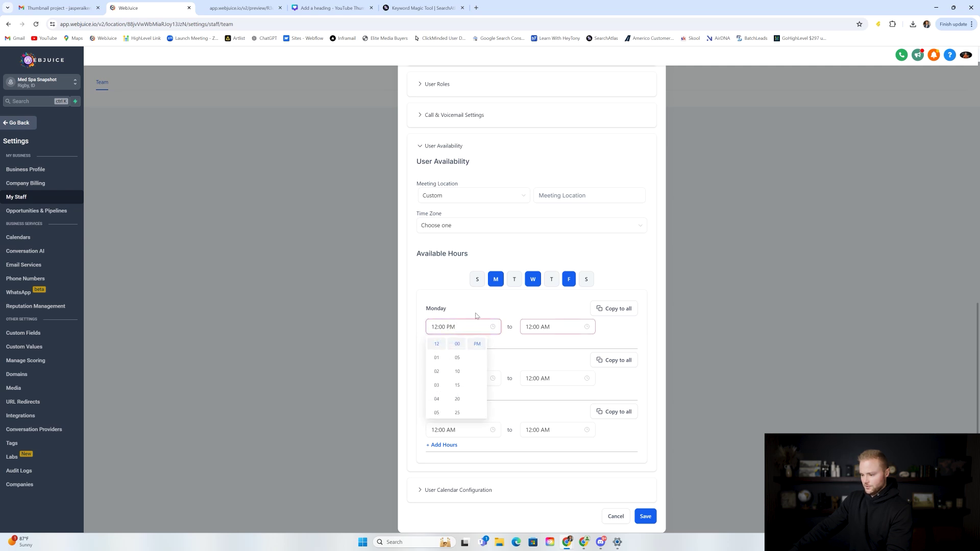
click(541, 329)
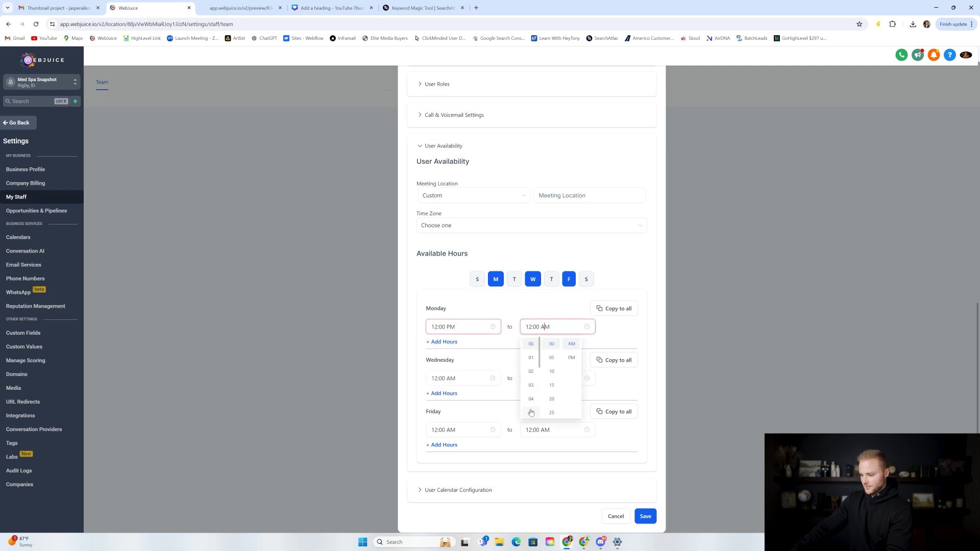
click(571, 357)
click(552, 313)
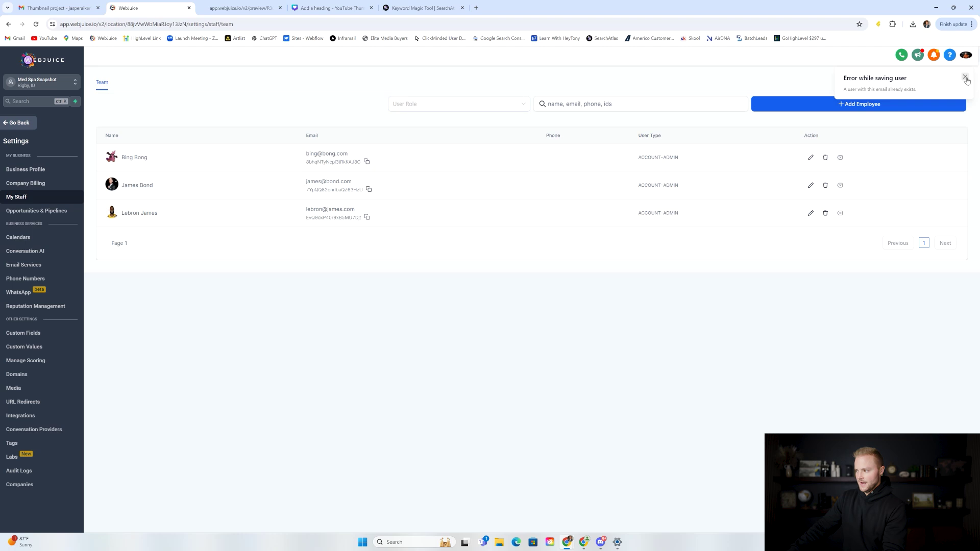
Step: Dismiss the user-save error, go back to Calendars, and reopen Calendar Settings
click(966, 77)
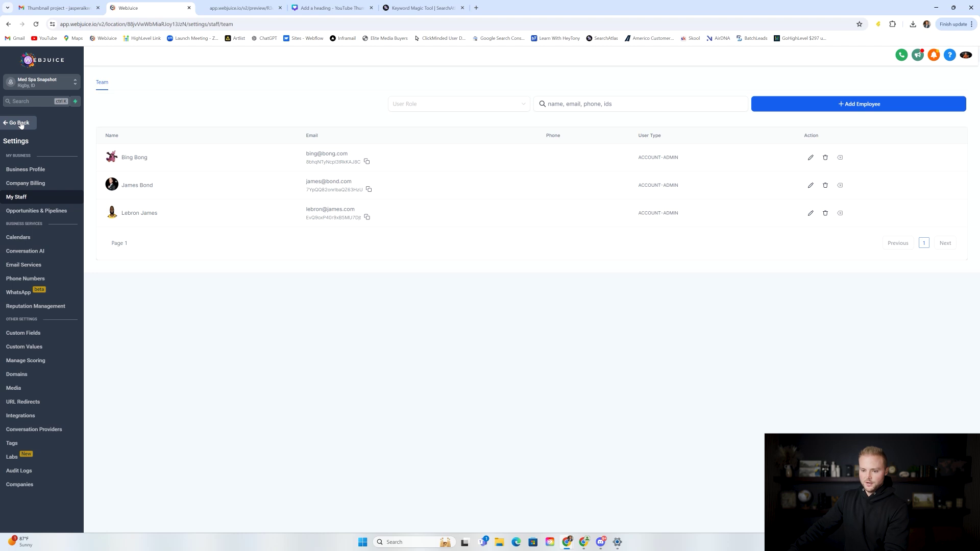
click(20, 123)
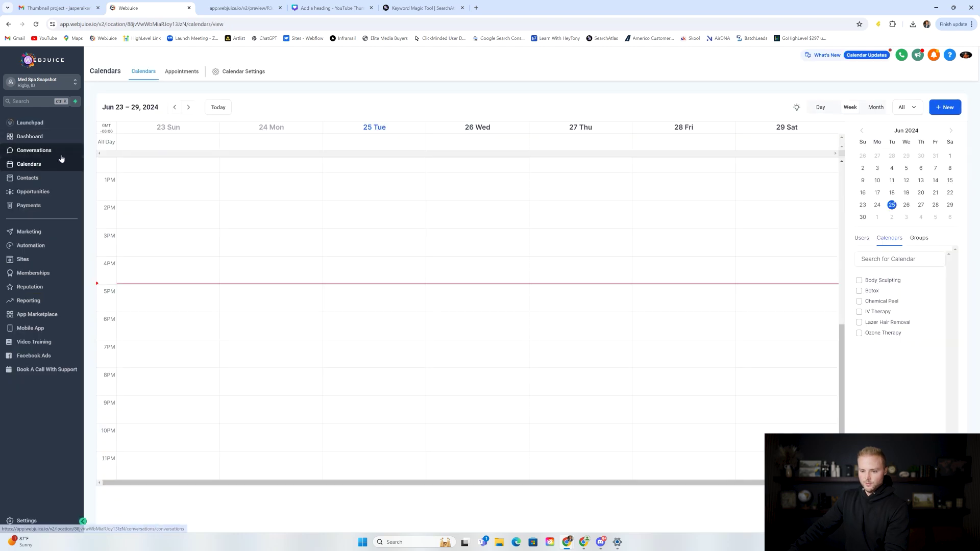
click(255, 77)
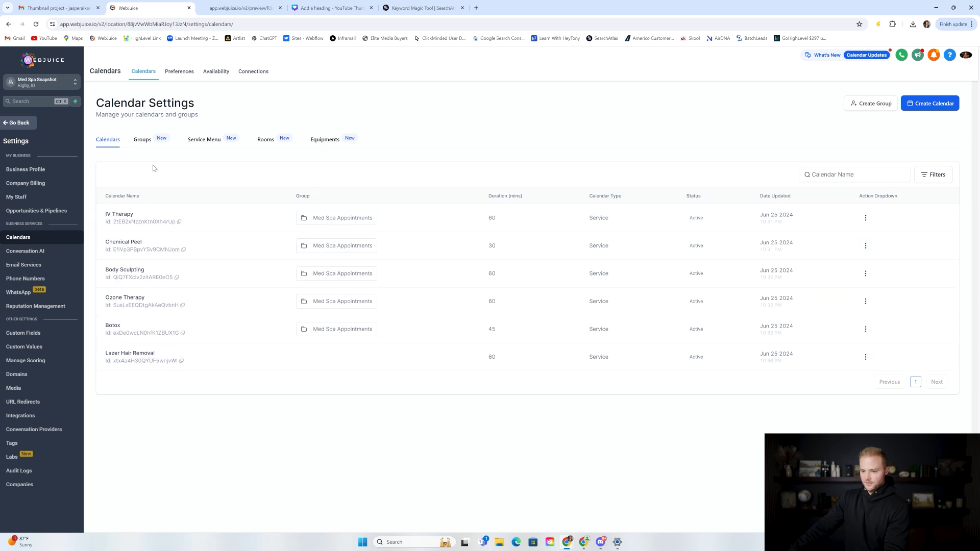
Step: View the calendar groups, briefly starting and cancelling a new calendar
click(149, 145)
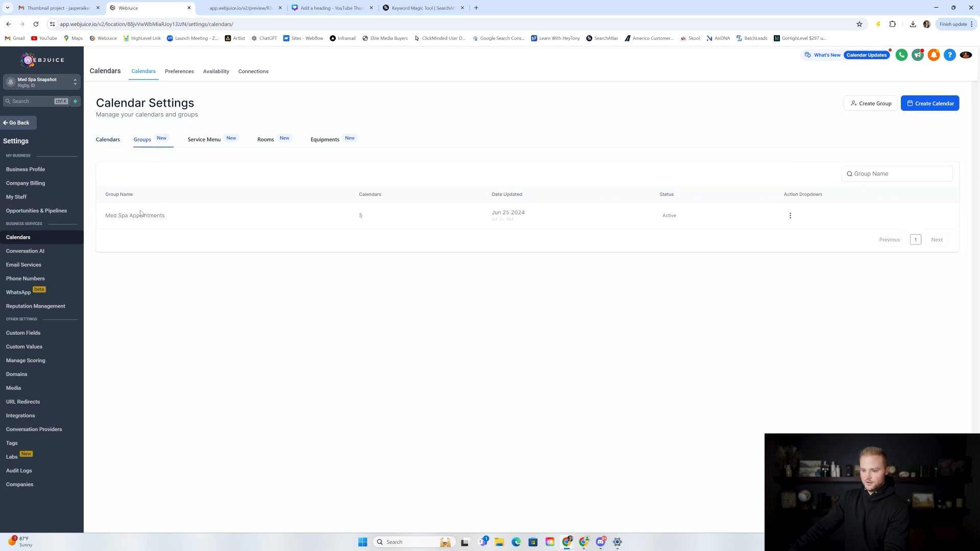
click(925, 104)
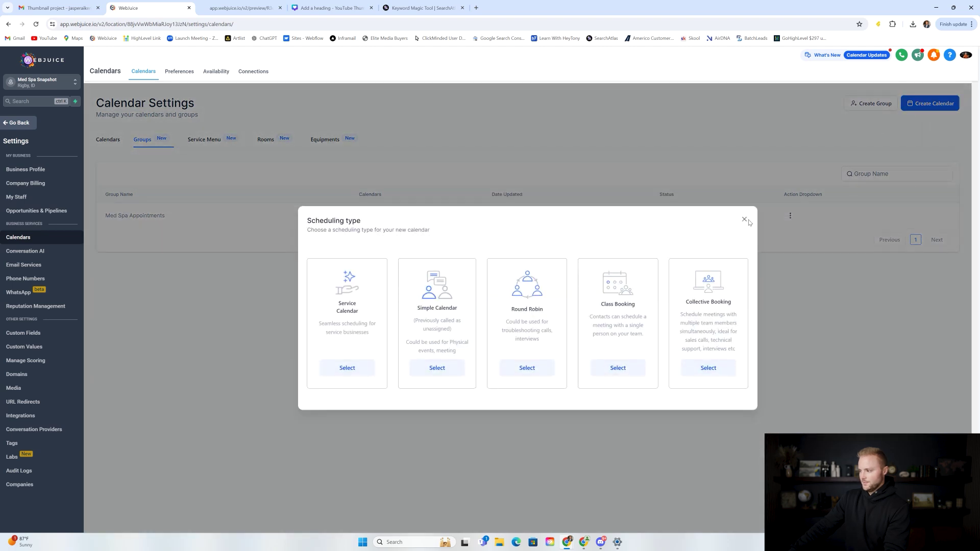
click(744, 220)
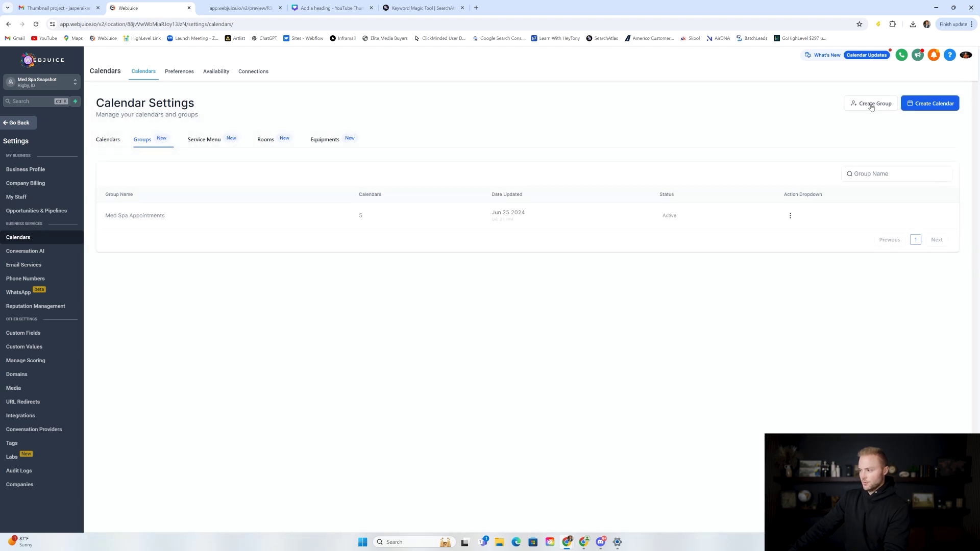
Step: Create the Med Spa Appointments calendar group using the Neo template
click(872, 104)
click(484, 251)
text(Med Spa Appointments)
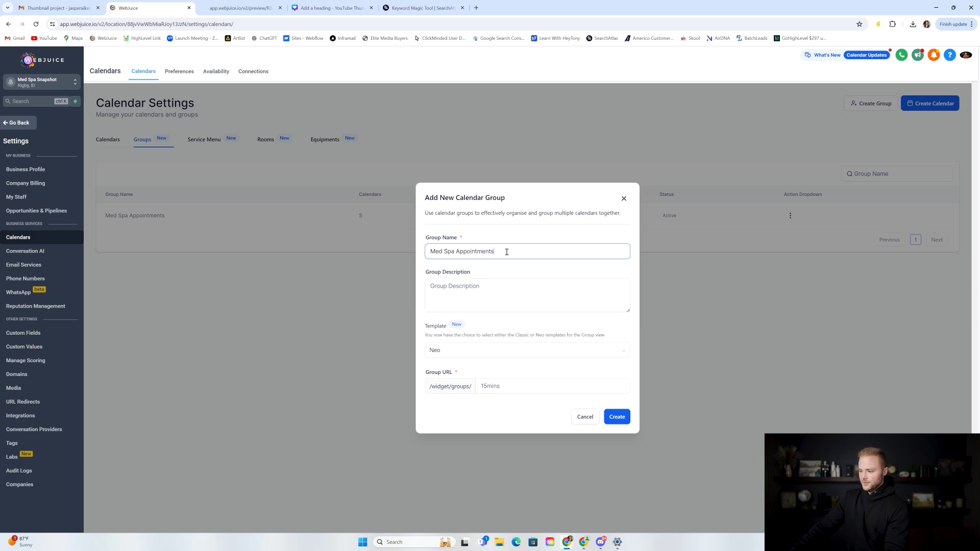
click(453, 351)
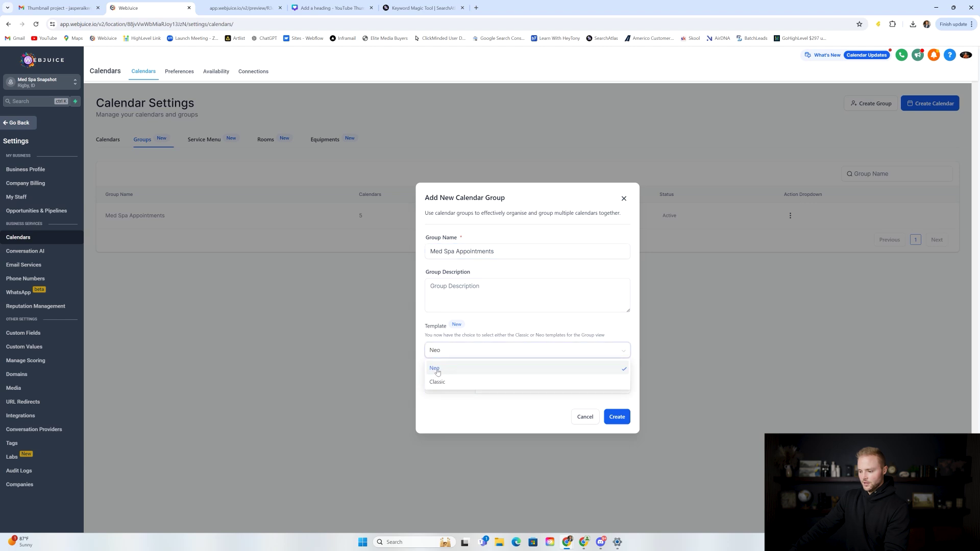
click(438, 370)
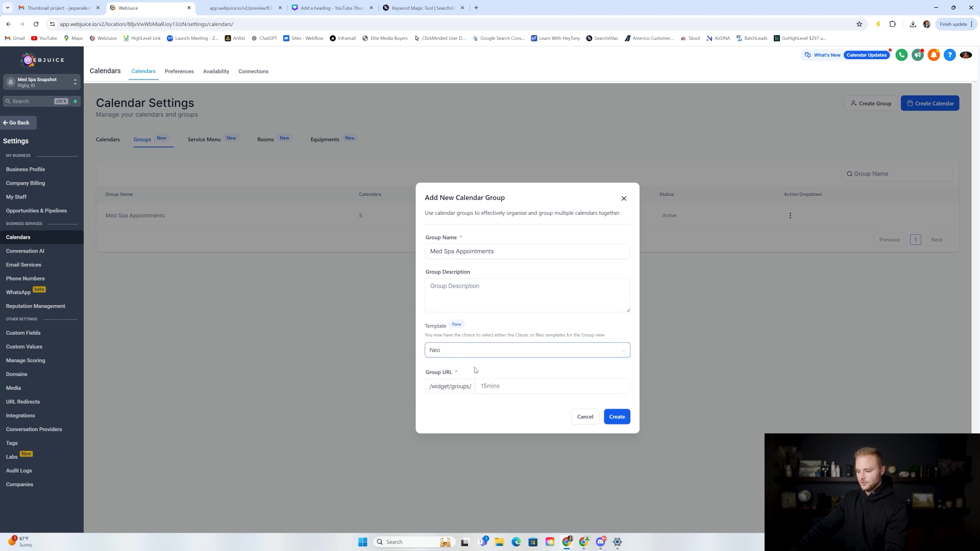
click(507, 385)
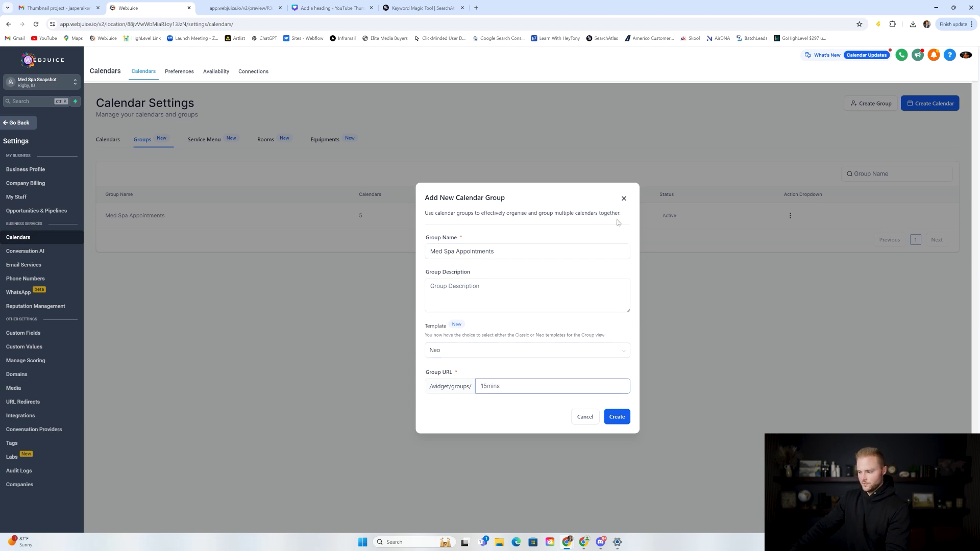
click(624, 199)
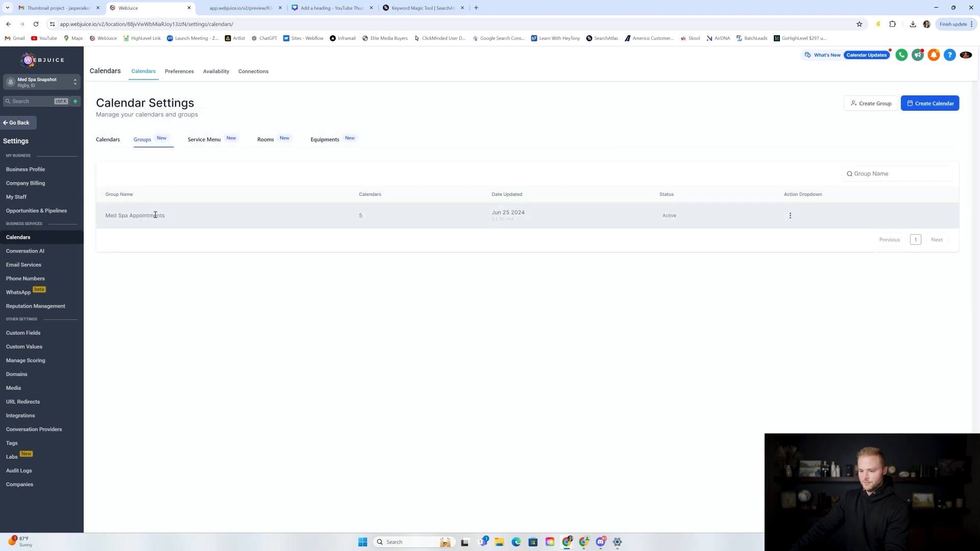
click(115, 139)
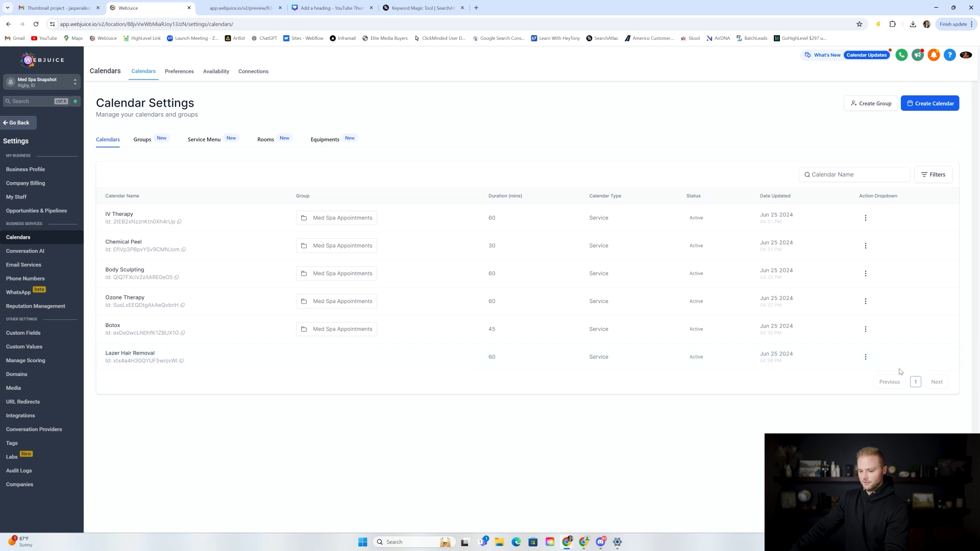
Step: Move Lazer Hair Removal into the Med Spa Appointments group, making six calendars
click(866, 358)
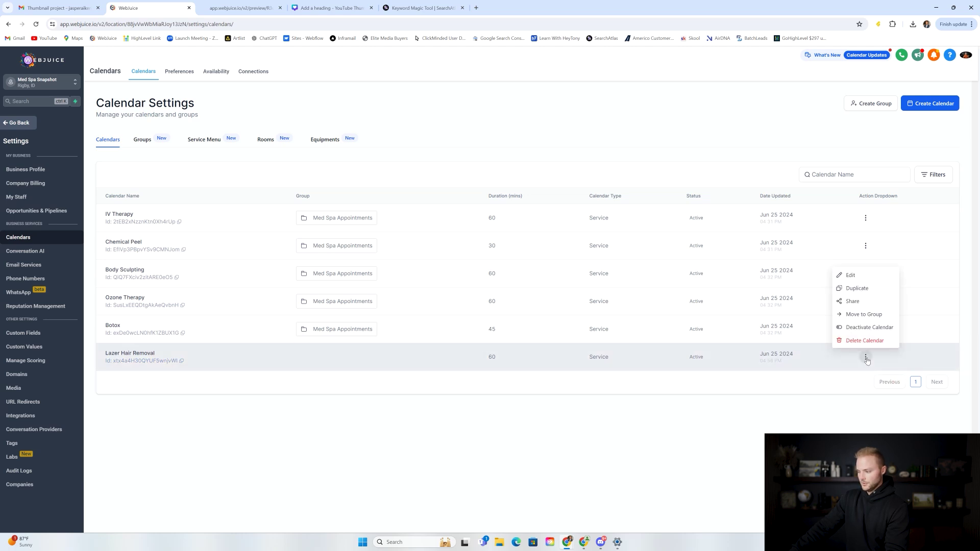
click(865, 314)
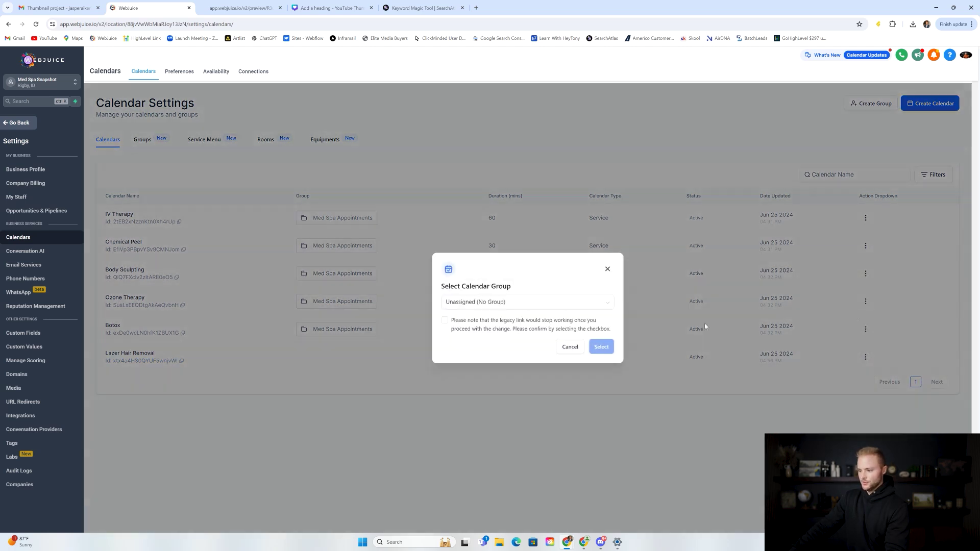
click(531, 305)
click(466, 332)
click(445, 320)
click(601, 346)
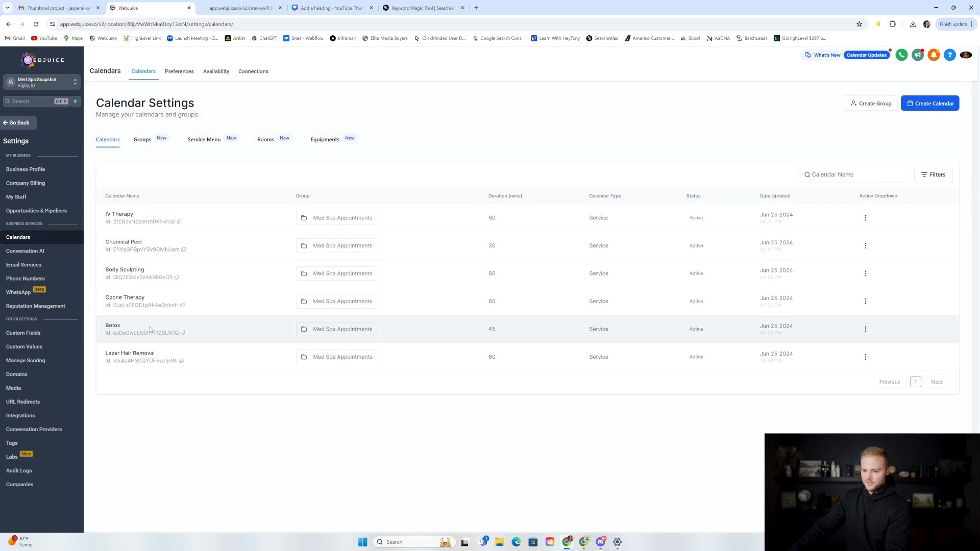
click(138, 146)
click(112, 142)
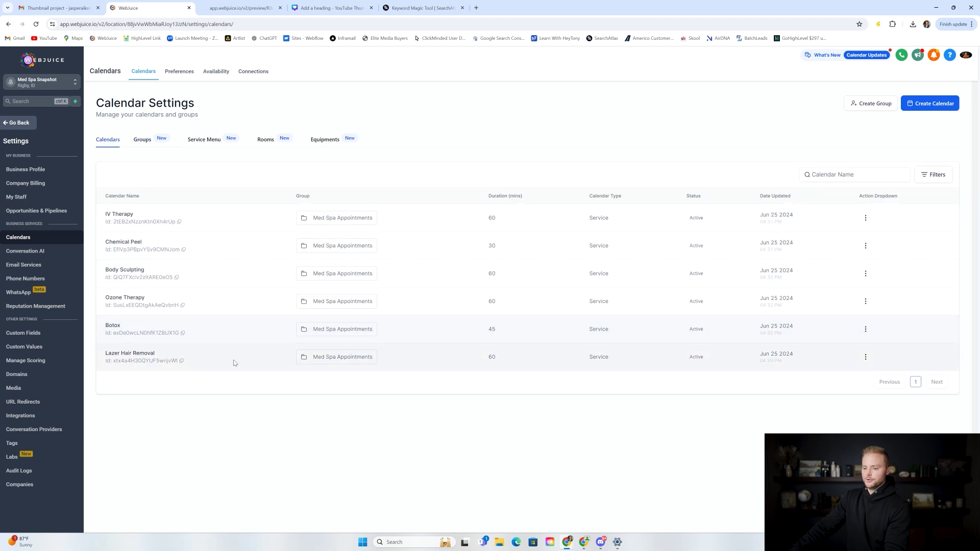
Step: Copy the Med Spa Appointments group's embed code and leave Calendar Settings
click(145, 144)
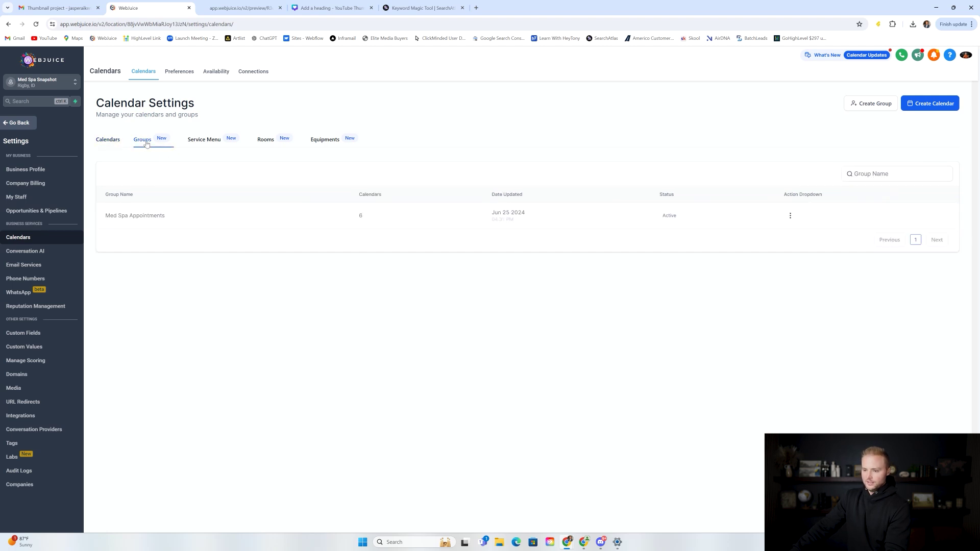
click(790, 217)
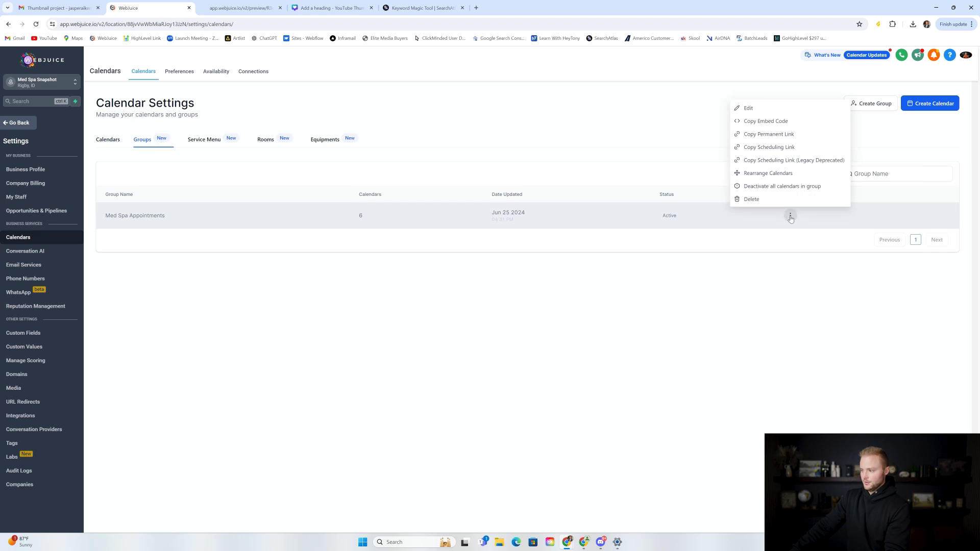
click(765, 127)
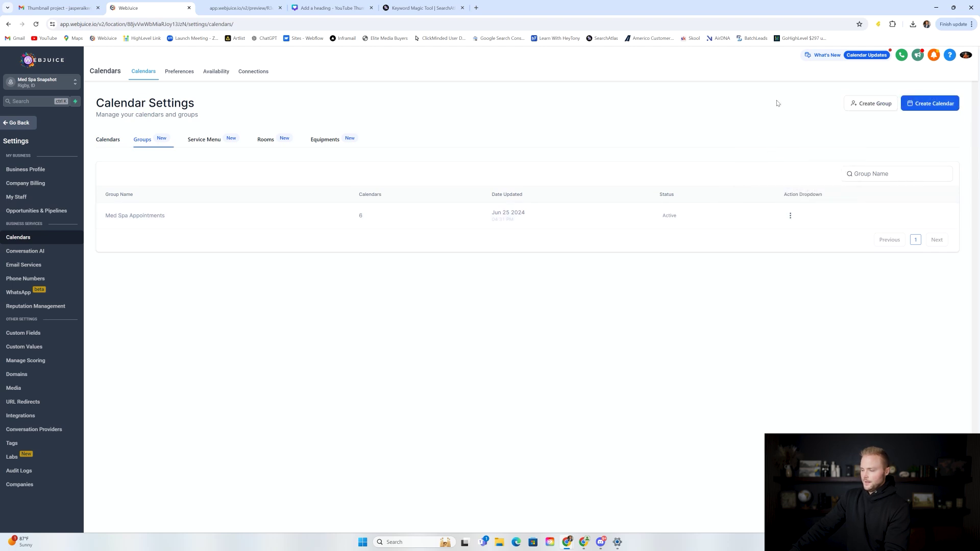
click(19, 124)
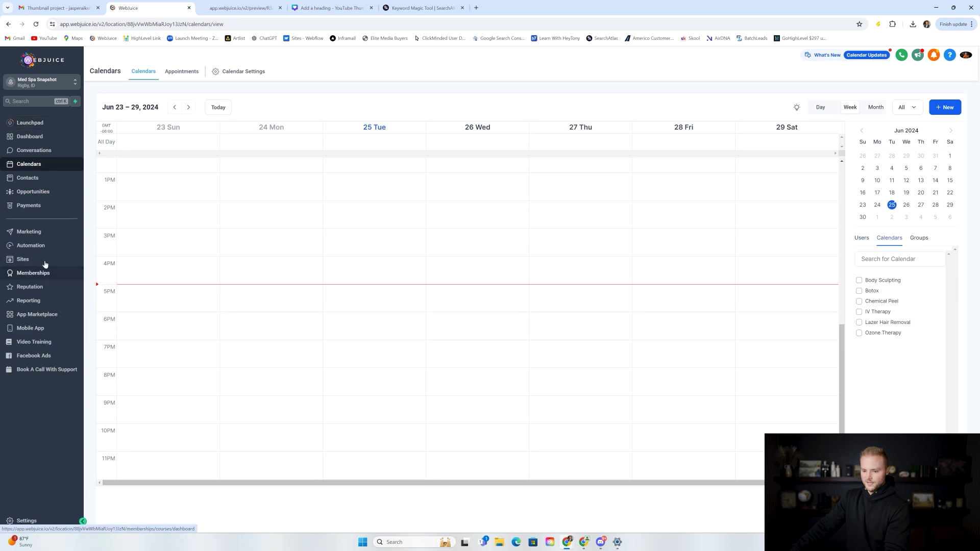
Step: Open the Med Spa Website Template's Booking page and select its custom HTML block
click(47, 261)
click(155, 71)
click(323, 187)
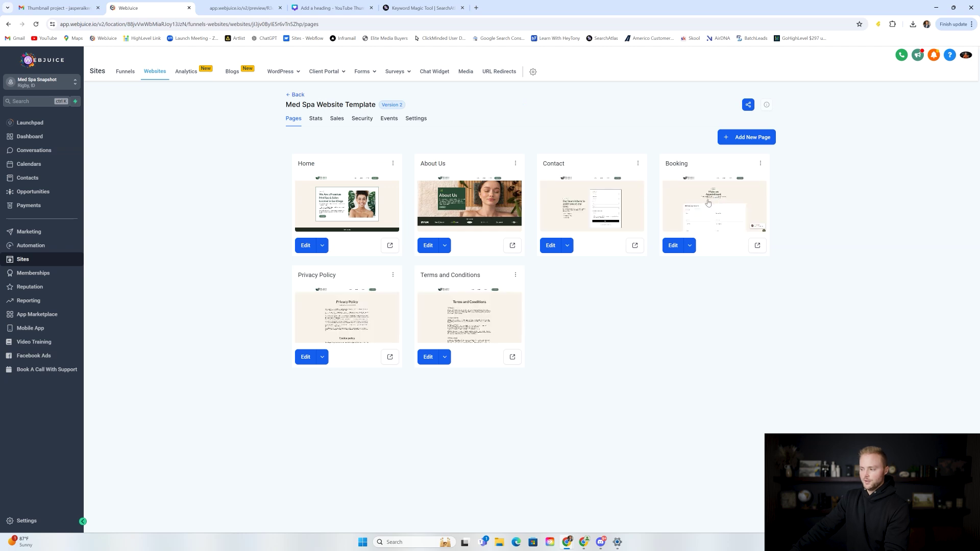
click(714, 198)
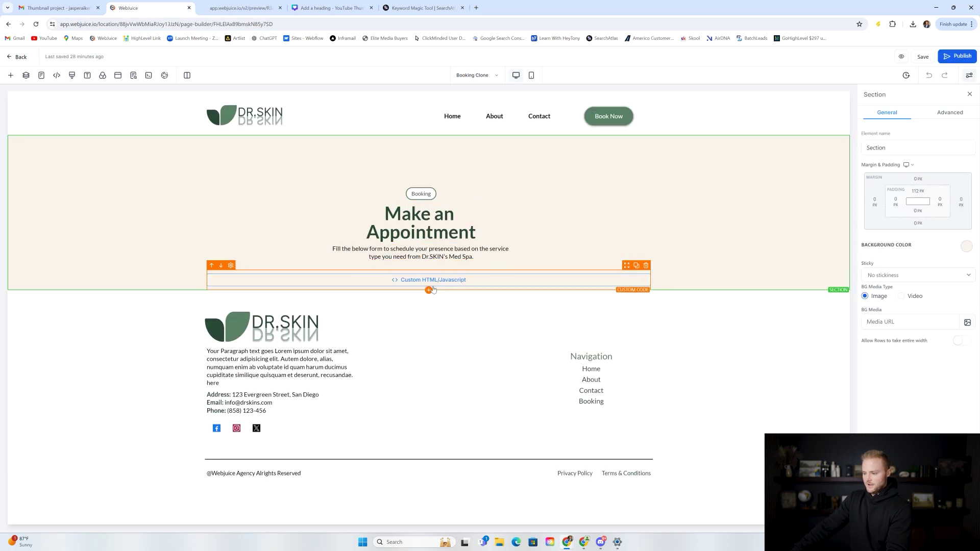
click(443, 284)
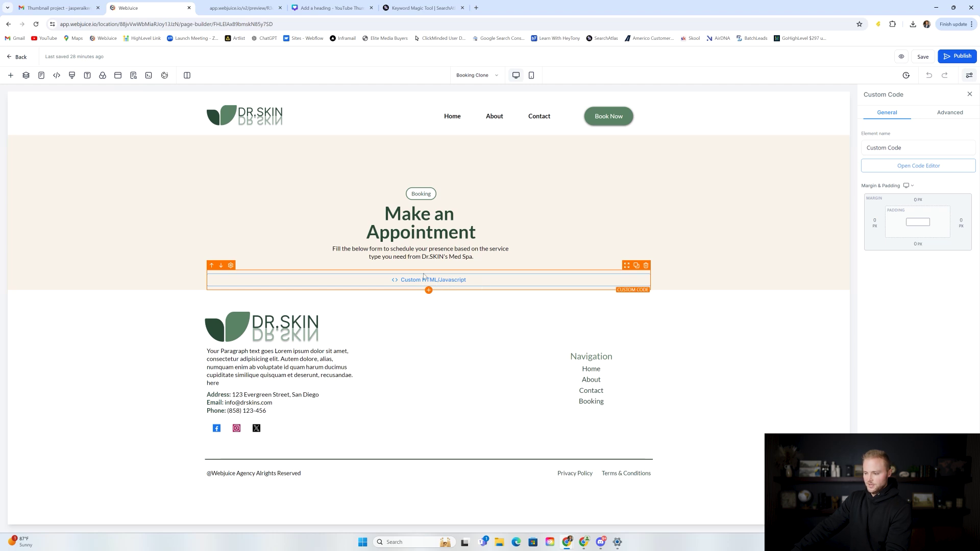
Step: Add a code element, then delete it and reselect the original code block
click(429, 291)
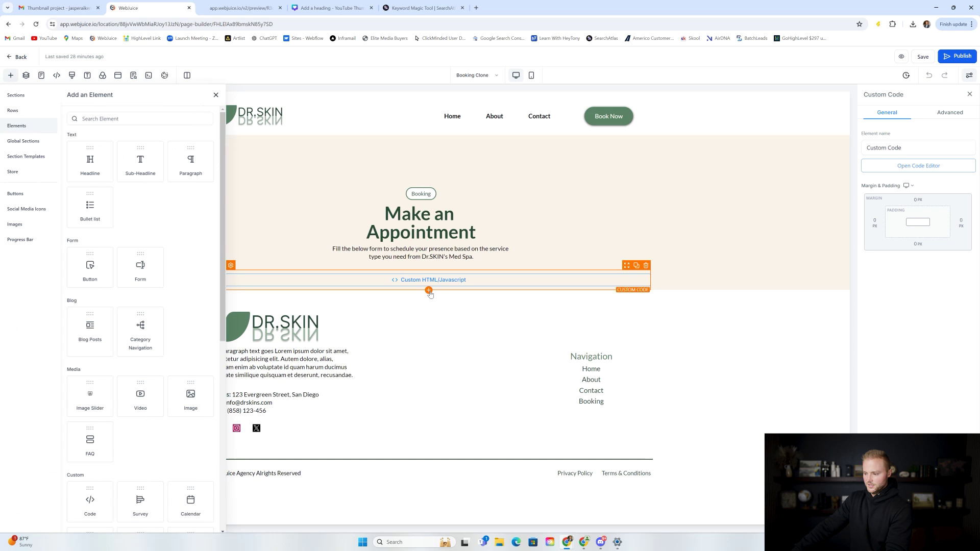
scroll(160, 230, down, 7)
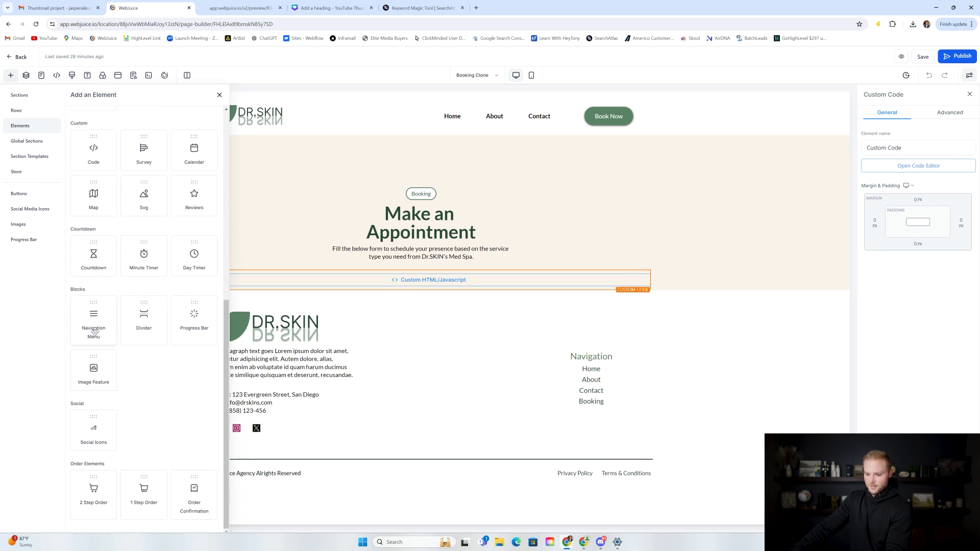
scroll(94, 327, up, 2)
click(94, 228)
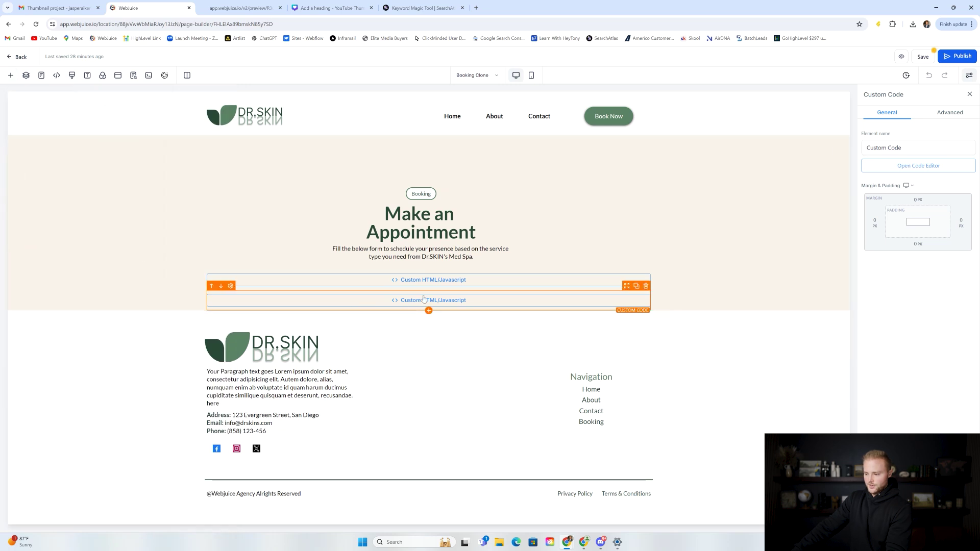
click(645, 286)
click(460, 285)
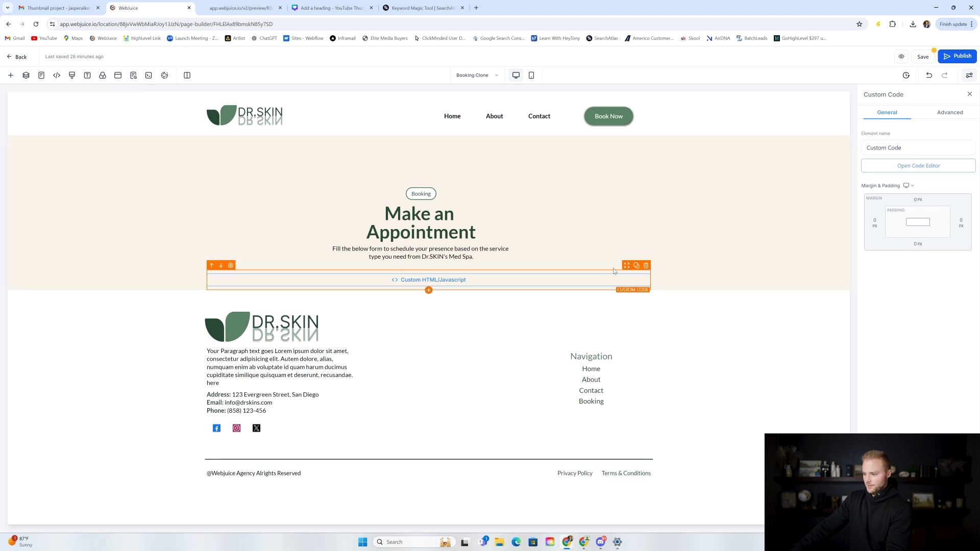
Step: Replace the block's code with the copied group embed code and save the page
click(930, 168)
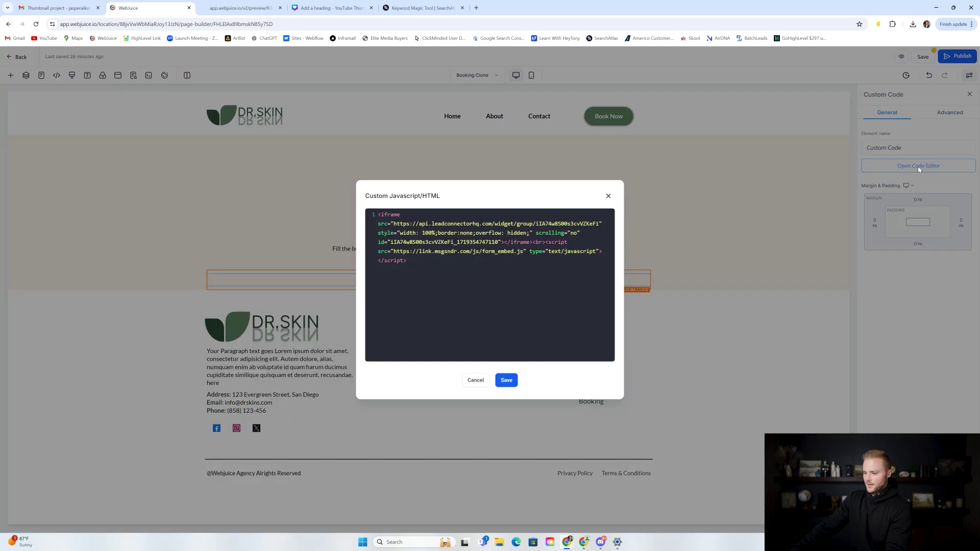
key(ctrl+a)
key(ctrl+v)
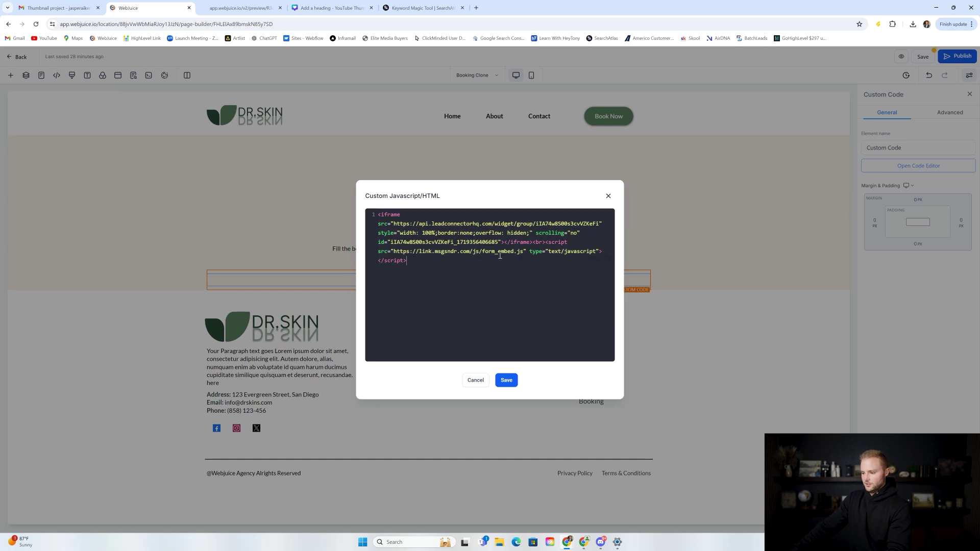
click(505, 382)
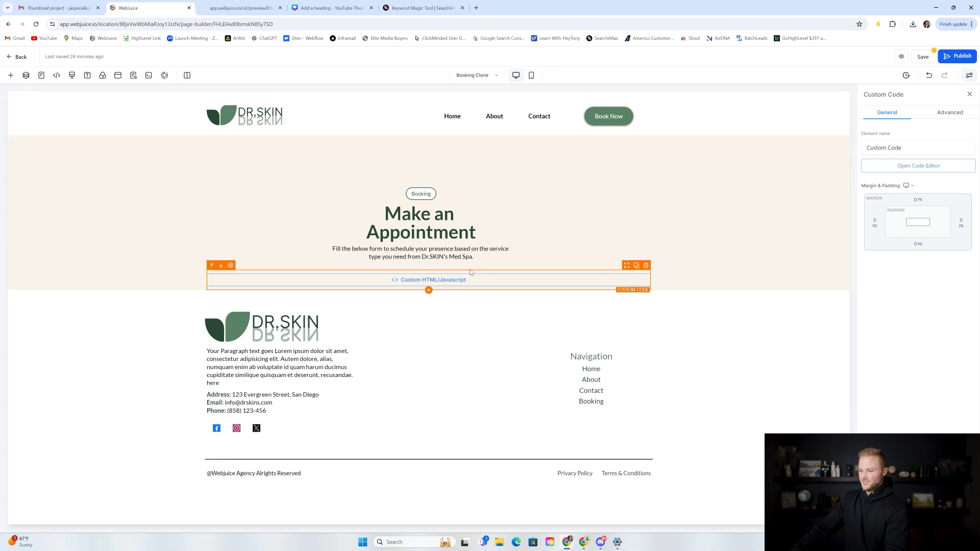
click(921, 57)
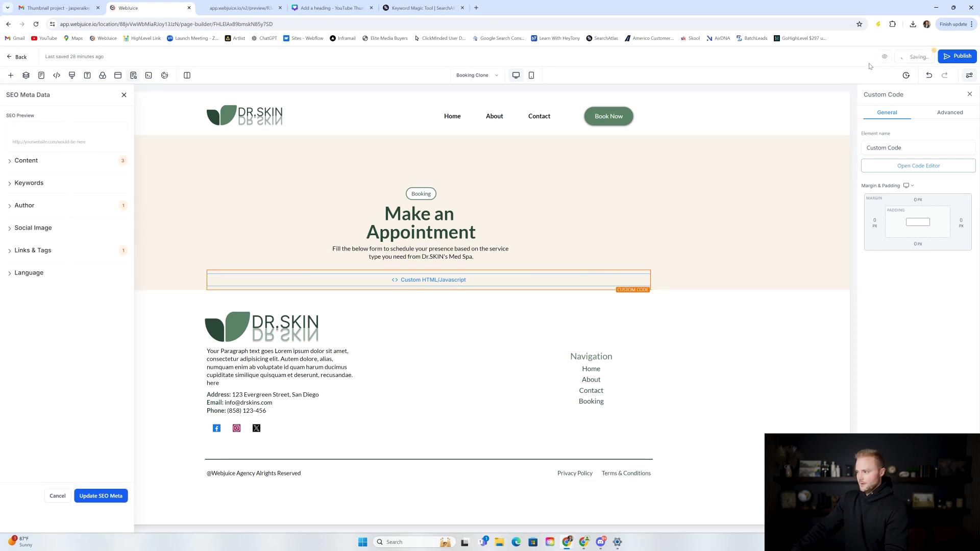
Step: In the site preview, book Lazer Hair Removal and choose a staff member
click(240, 7)
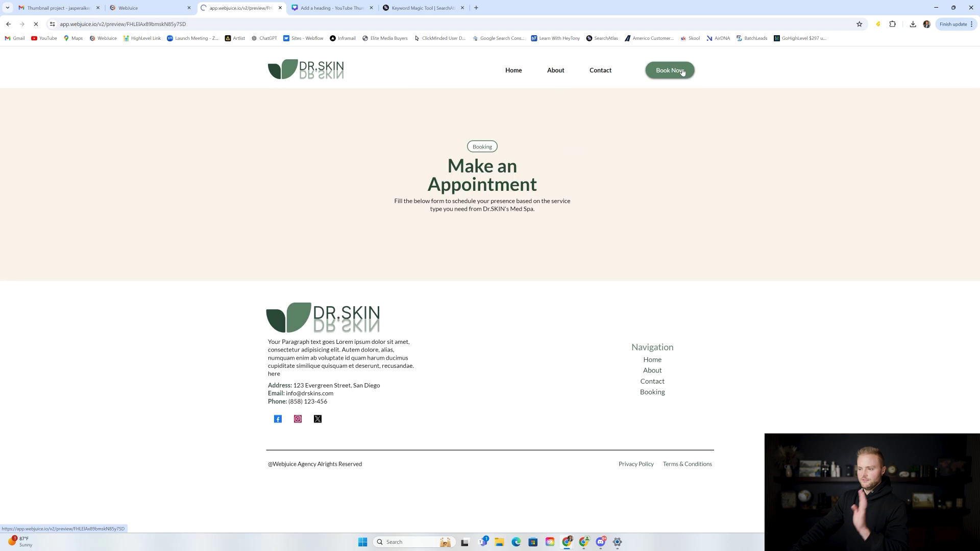
scroll(555, 296, down, 2)
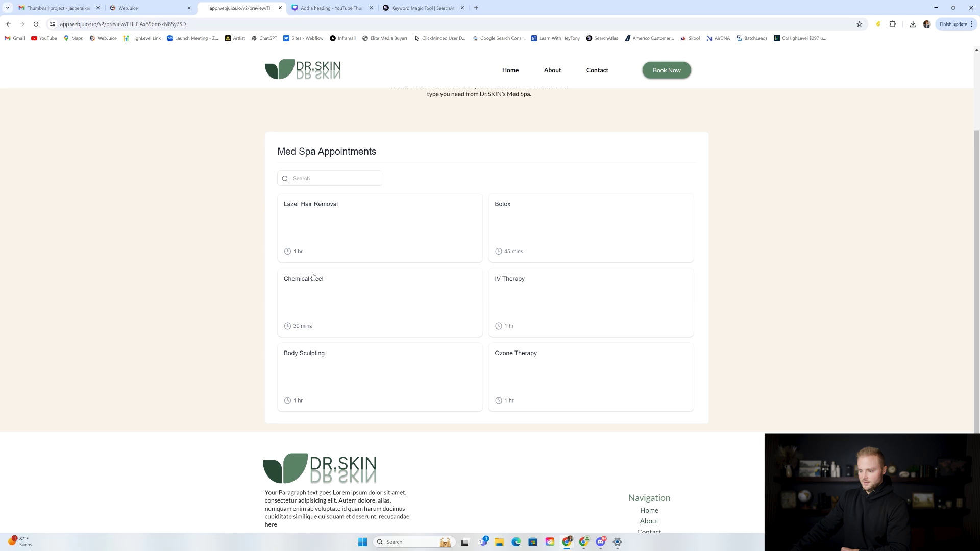
click(326, 225)
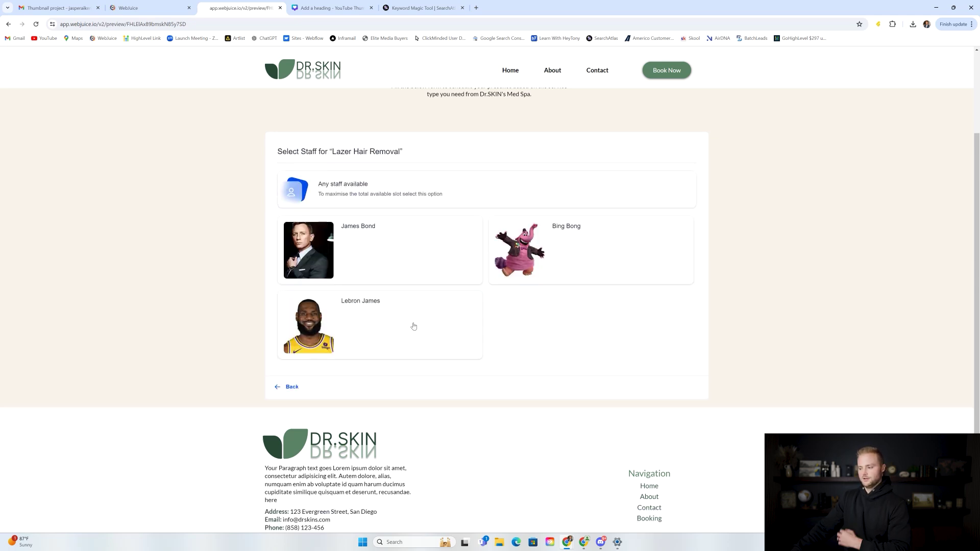
click(375, 252)
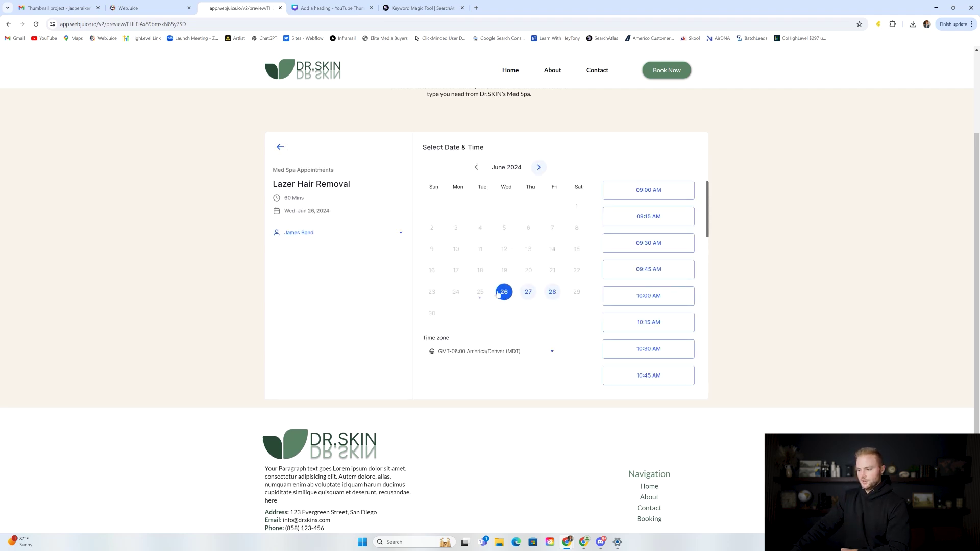
Step: Pick the Jun 26, 11:30 AM slot and select it
scroll(664, 276, down, 10)
scroll(674, 307, down, 2)
scroll(663, 301, up, 8)
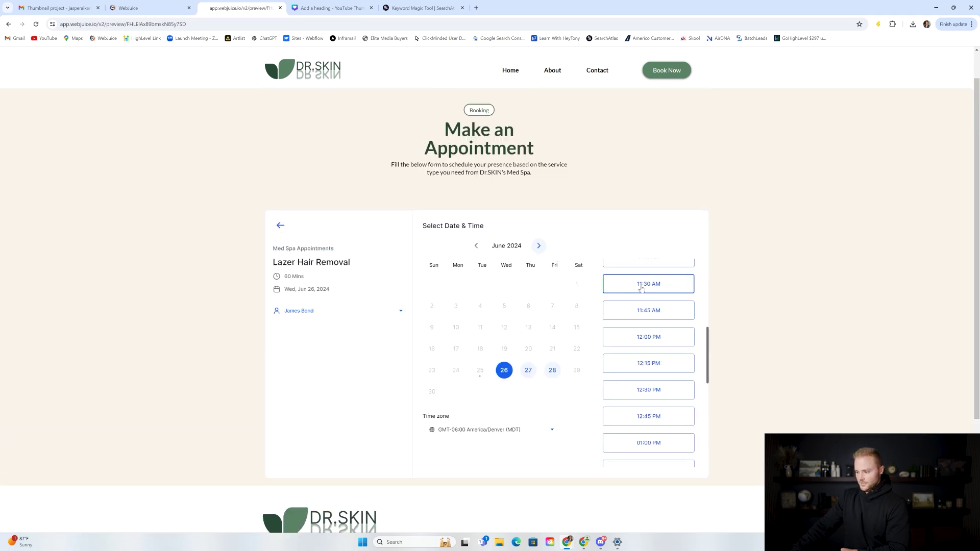
click(638, 289)
click(668, 289)
Step: Look over the booking details form, then go to the site's Contact page
scroll(485, 204, down, 2)
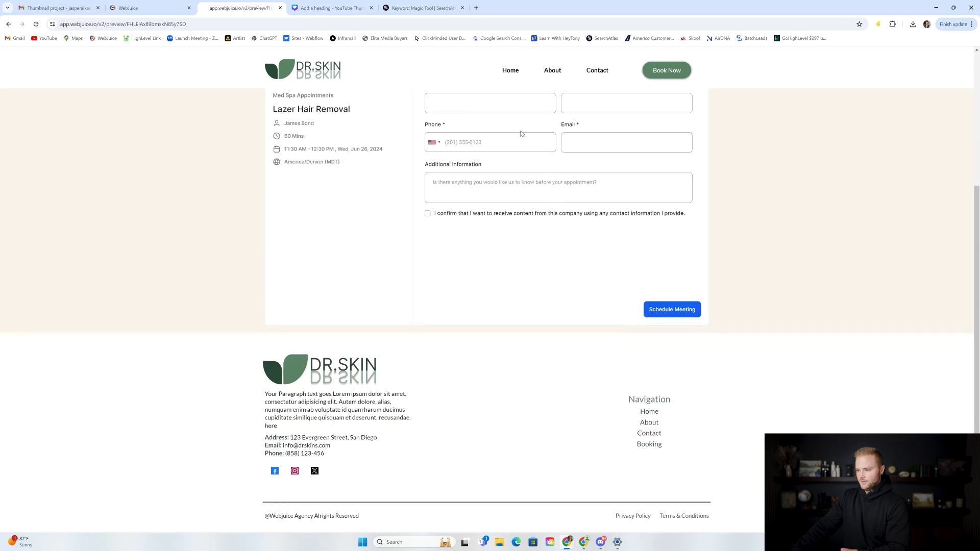
scroll(455, 152, up, 2)
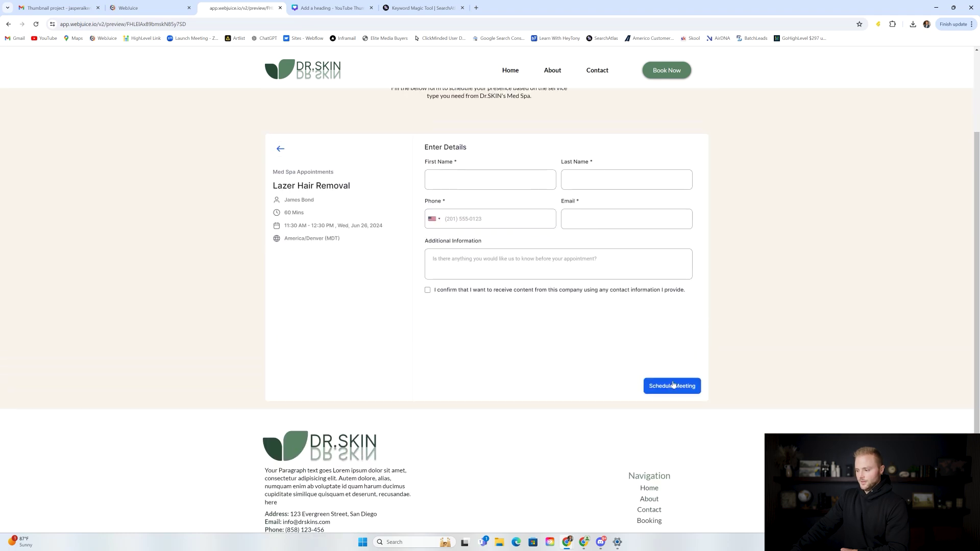
scroll(727, 309, up, 2)
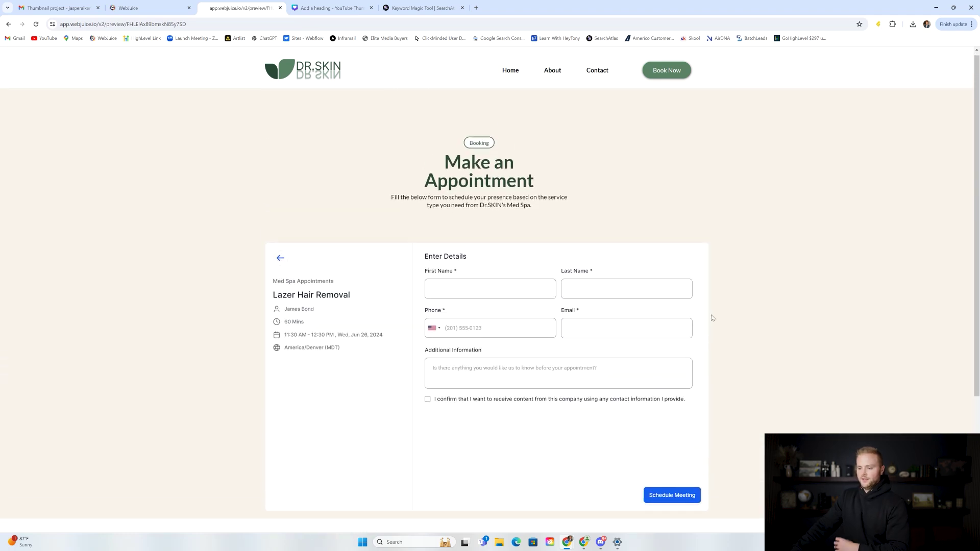
scroll(590, 258, down, 2)
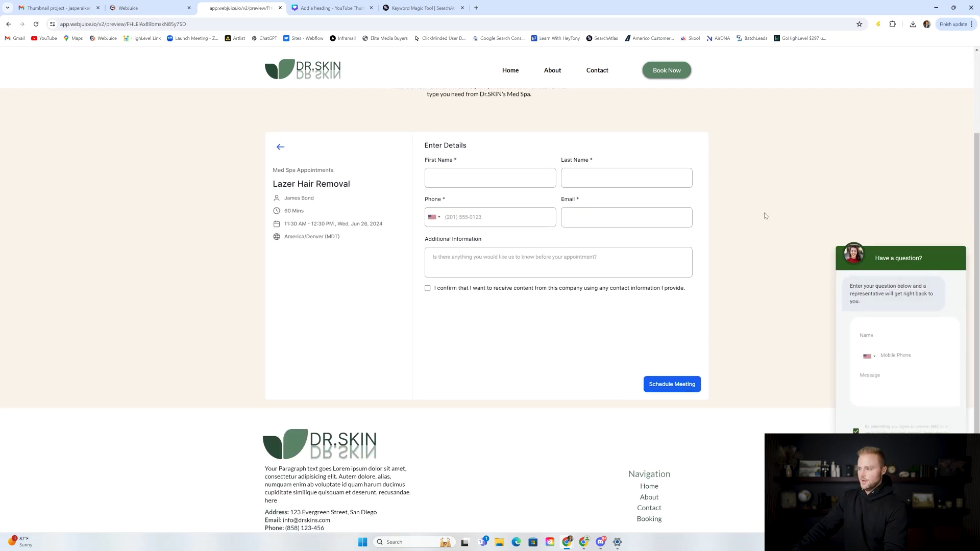
click(595, 71)
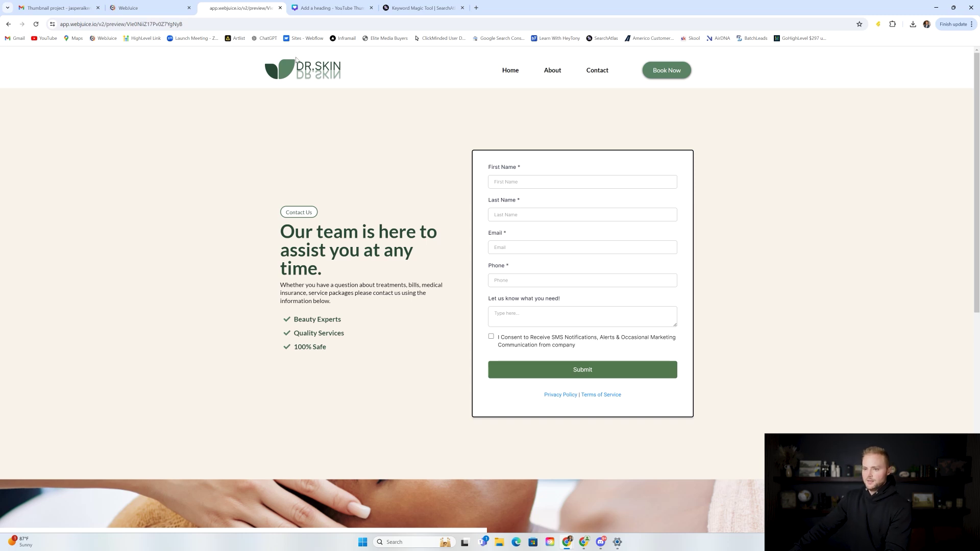
Step: Leave the page builder and view the Med Spa Pipeline's New Lead, Appointment Booked and Review Request Sent stages
click(148, 7)
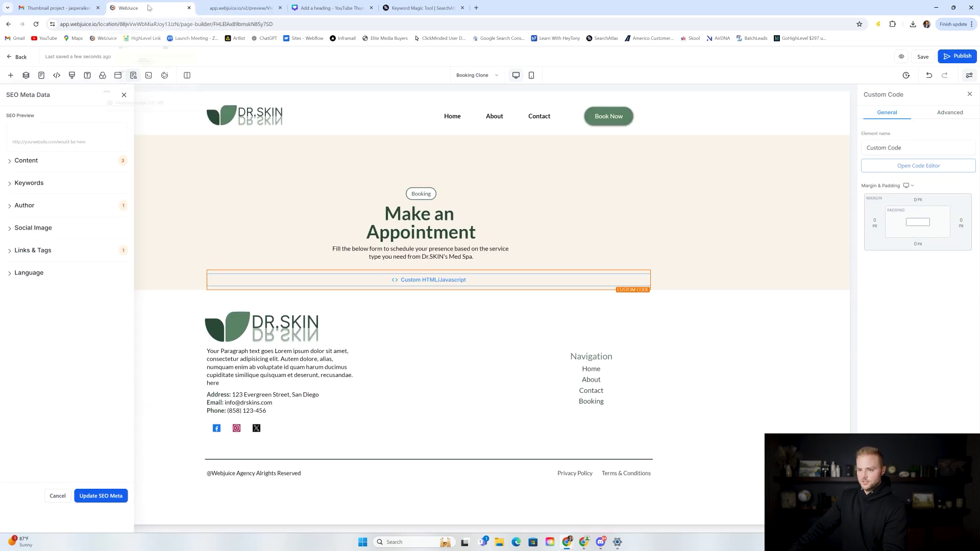
click(17, 57)
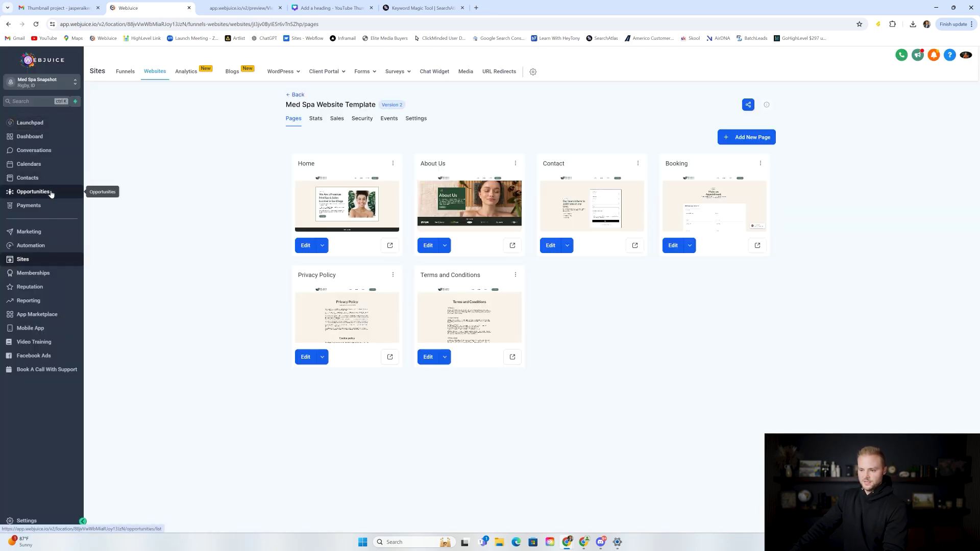
click(50, 193)
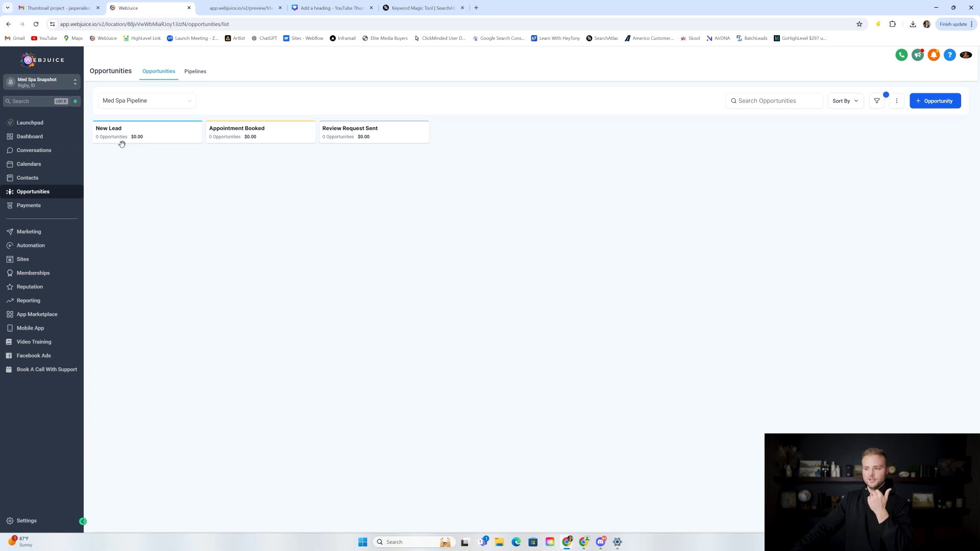
Step: Check the live site preview and its Book Now booking page
click(250, 8)
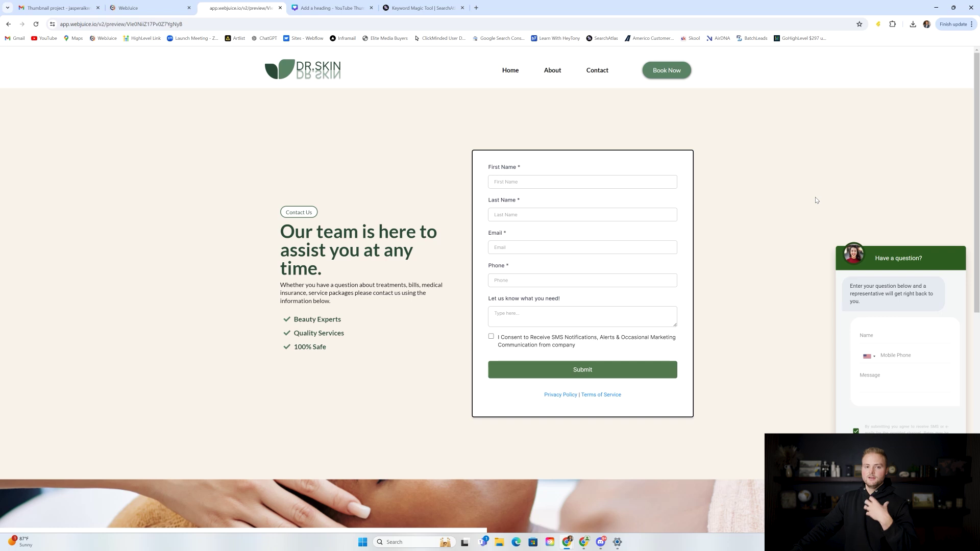
click(163, 8)
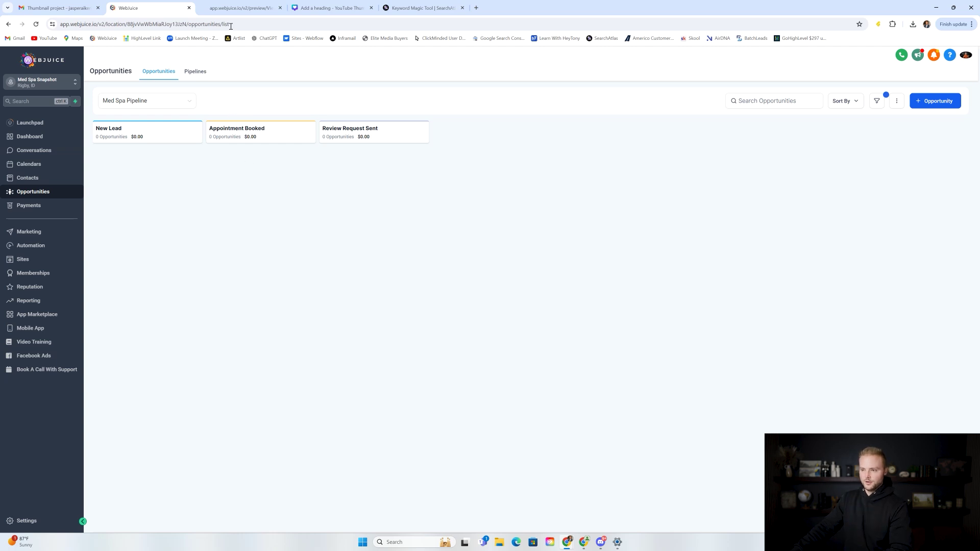
click(237, 9)
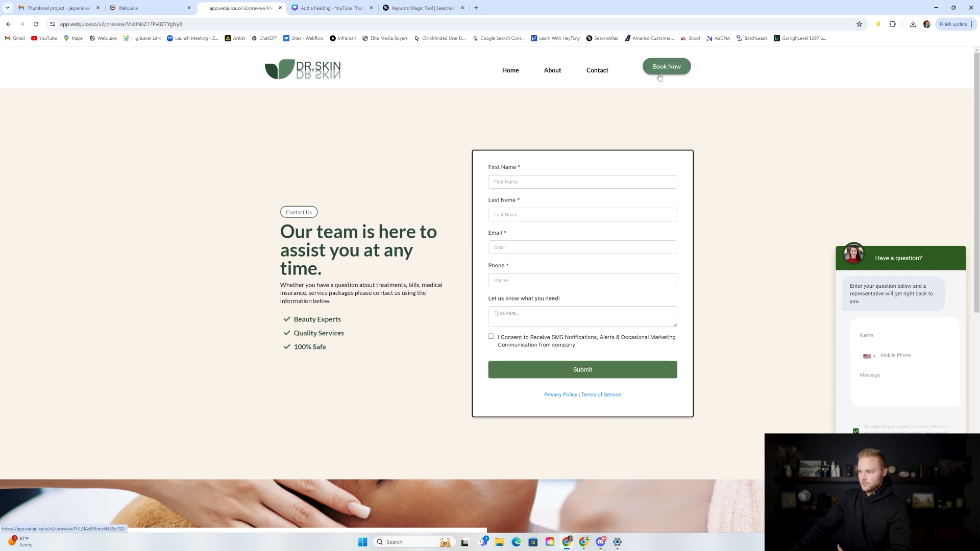
click(664, 71)
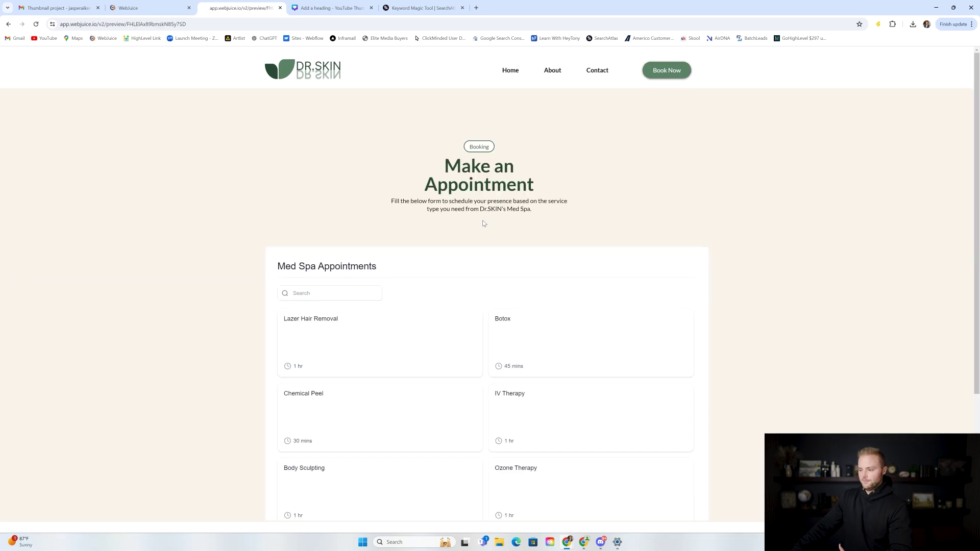
scroll(453, 317, down, 2)
click(153, 8)
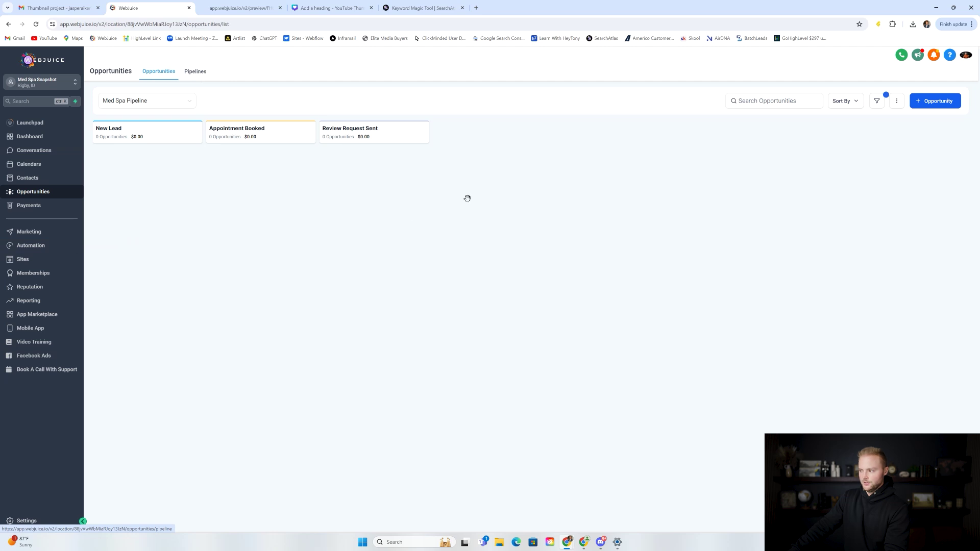
Step: In the Pipelines list, start a new pipeline and focus its name field
click(194, 74)
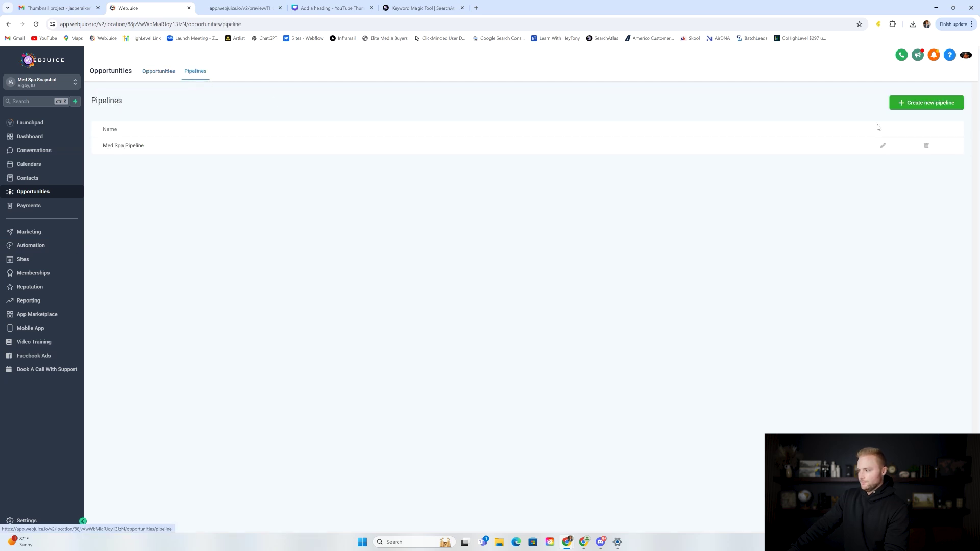
click(925, 107)
click(383, 117)
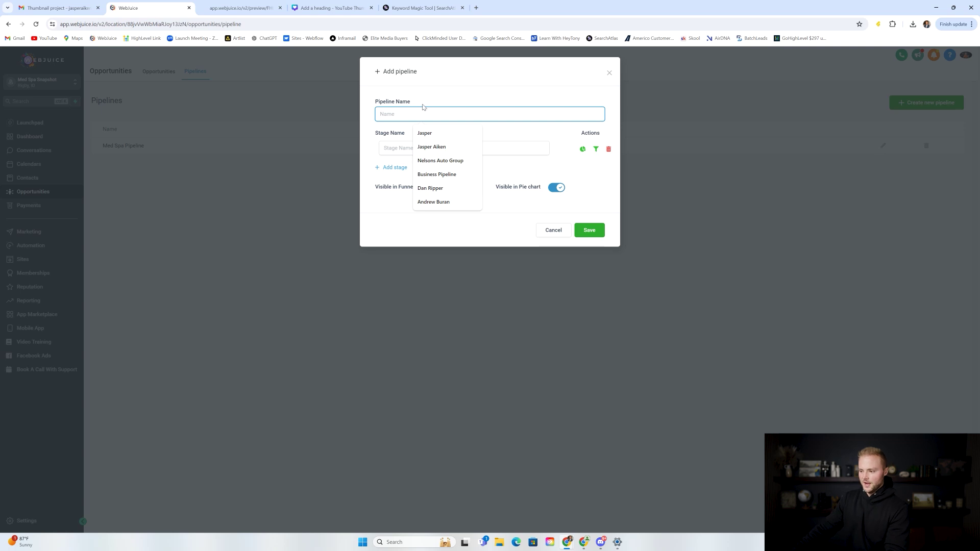
Step: Enter draft stage names 'Ne', 'appt' and 'rev' in the Add pipeline form
click(393, 147)
text(New lead)
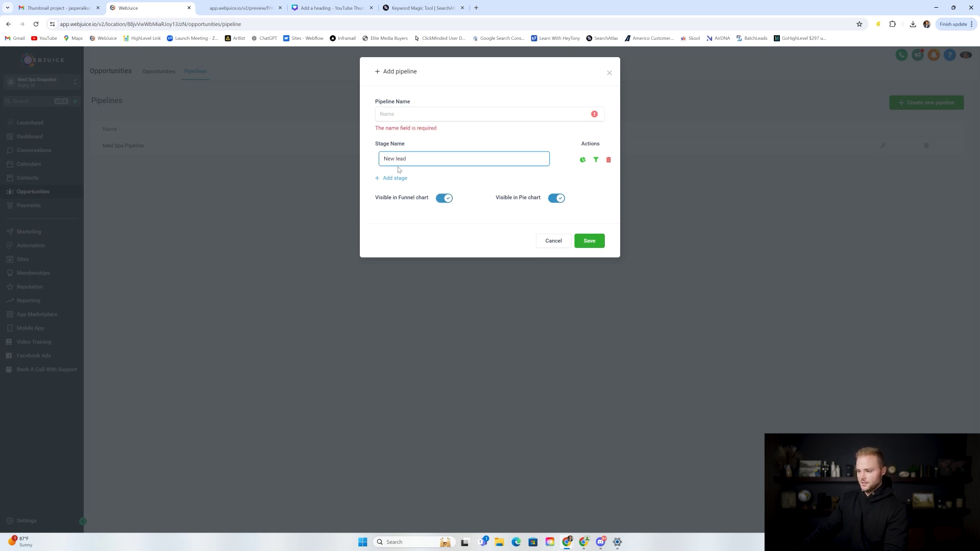
click(396, 178)
text(appt booked)
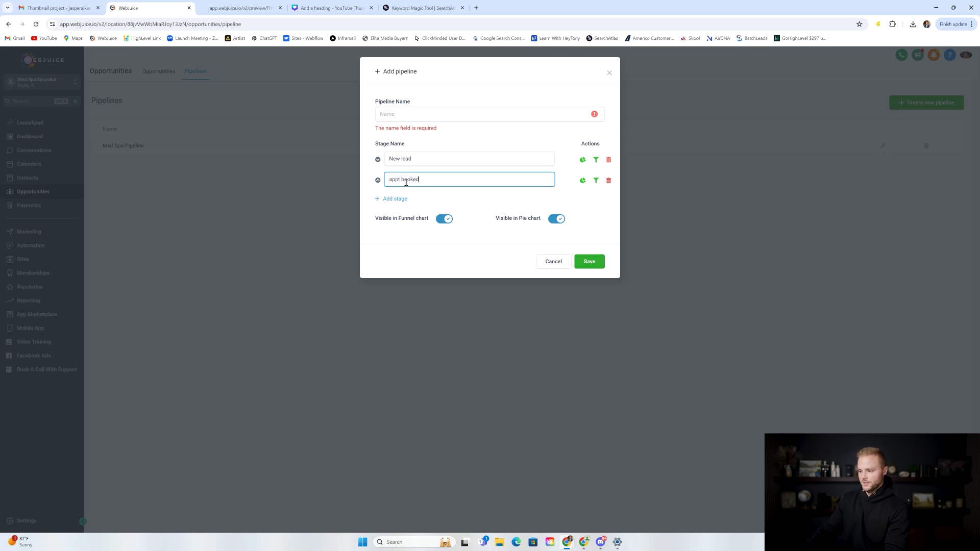
click(389, 200)
text(review request sent)
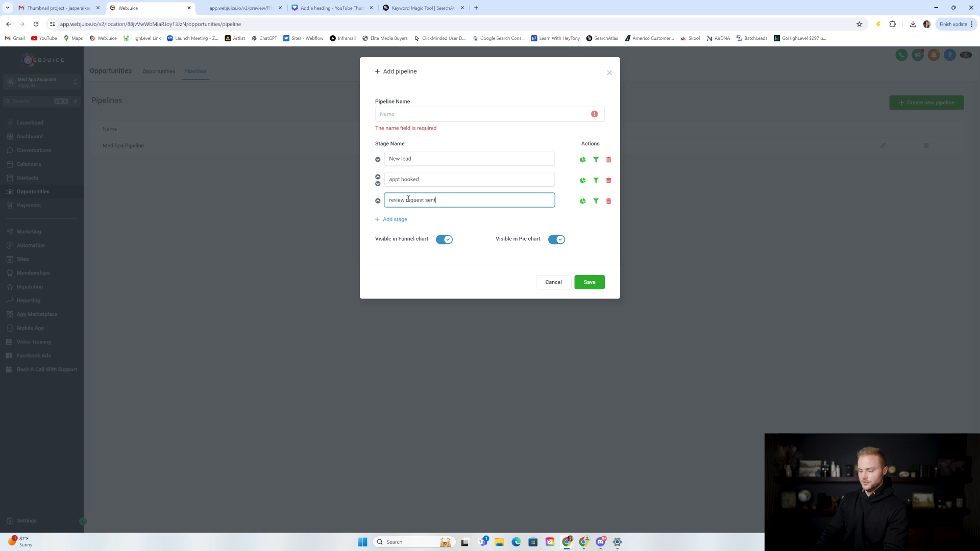
Step: Name the draft 'Med Spa Pipeline', then cancel it and return to the board
click(414, 115)
text(med sp)
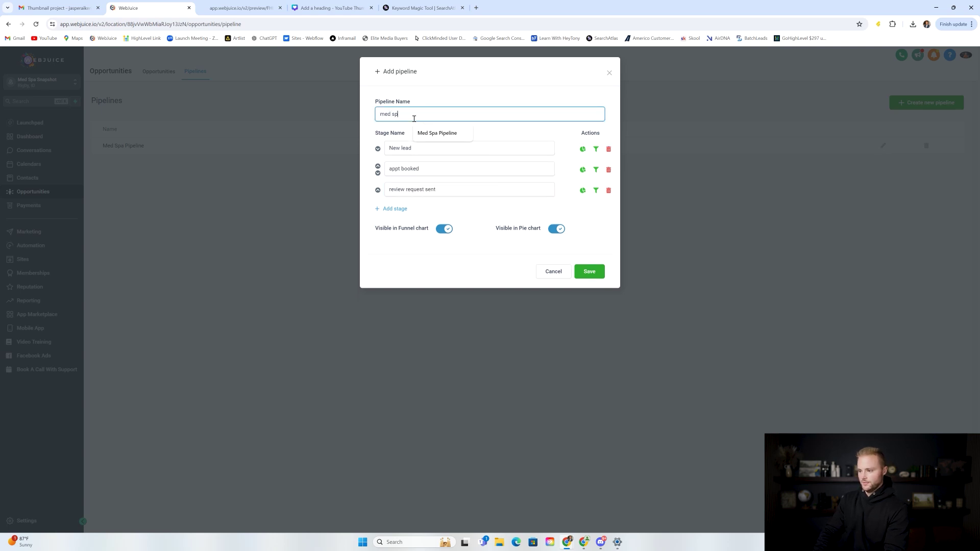
text(a Pipeline)
click(431, 133)
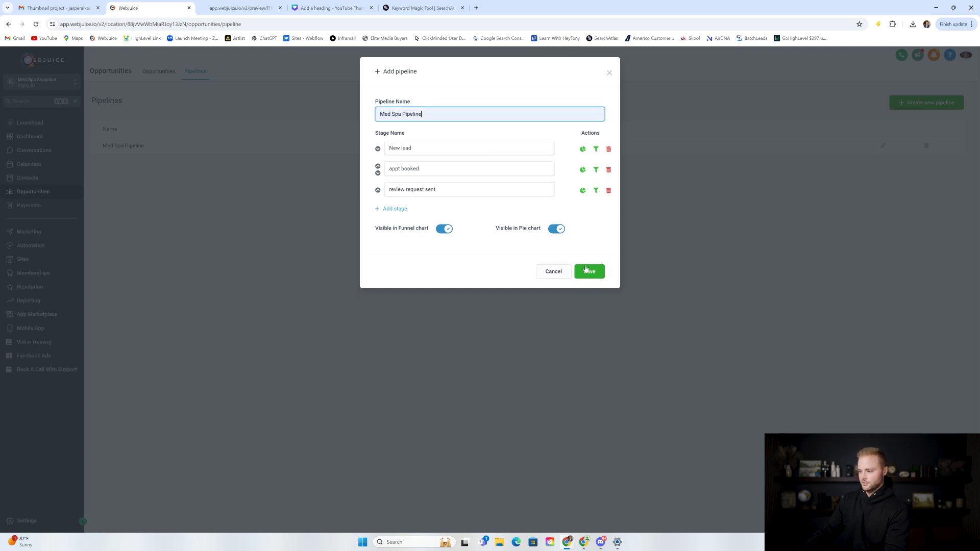
click(558, 272)
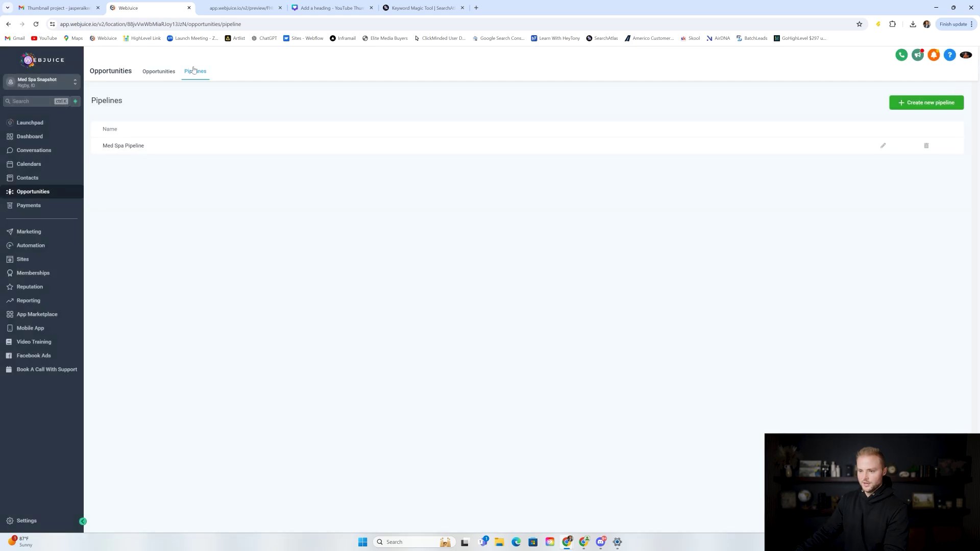
click(166, 72)
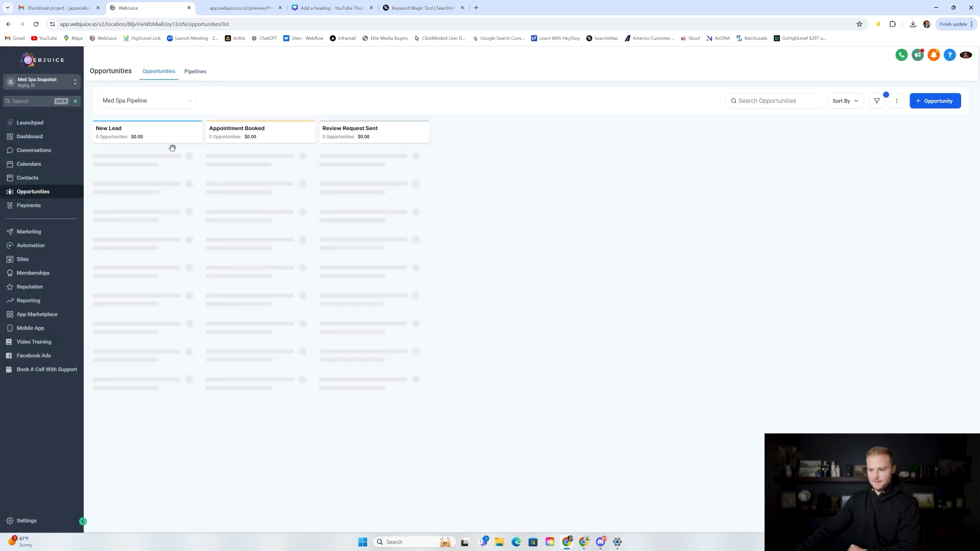
Step: Open the Form & Chat Widget Submission workflow and compare its Med Spa Contact Form trigger with the site
click(67, 246)
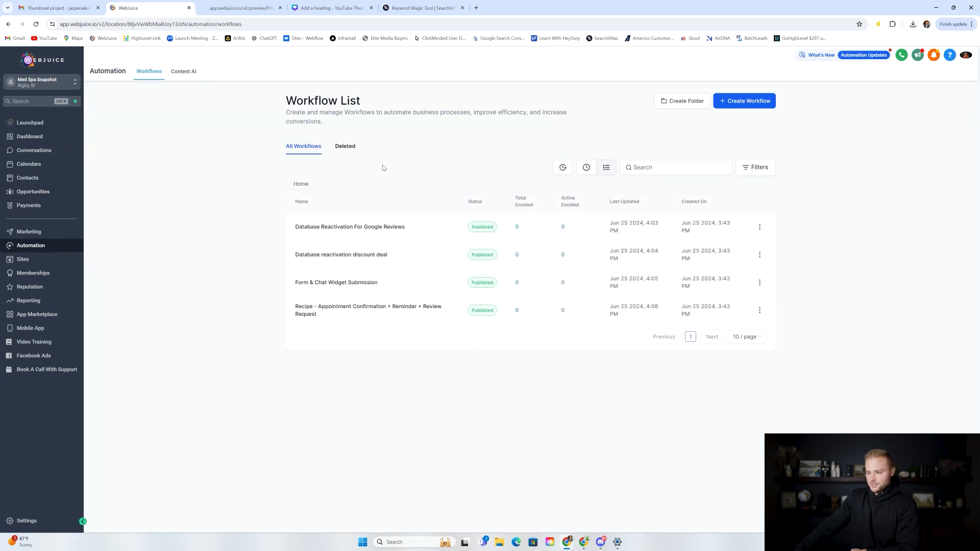
click(337, 284)
click(240, 8)
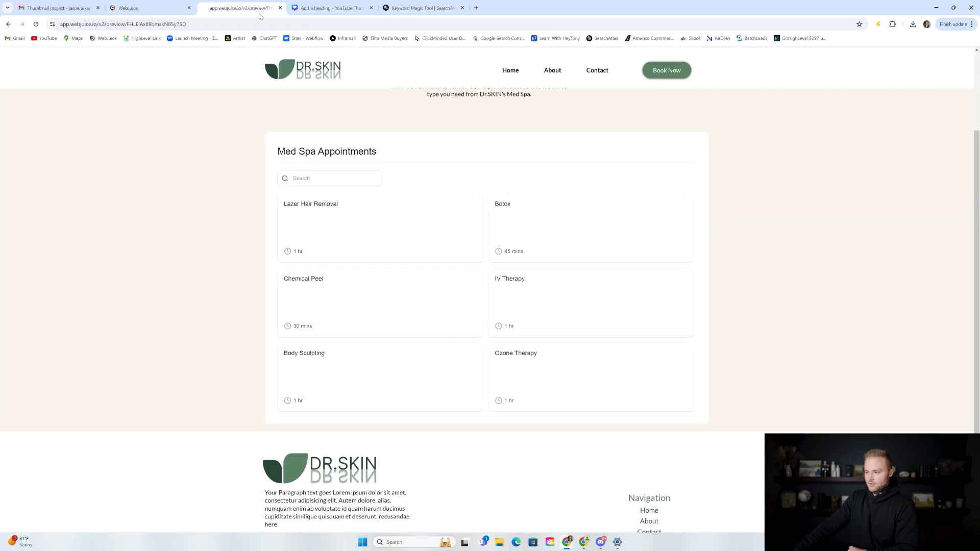
click(604, 70)
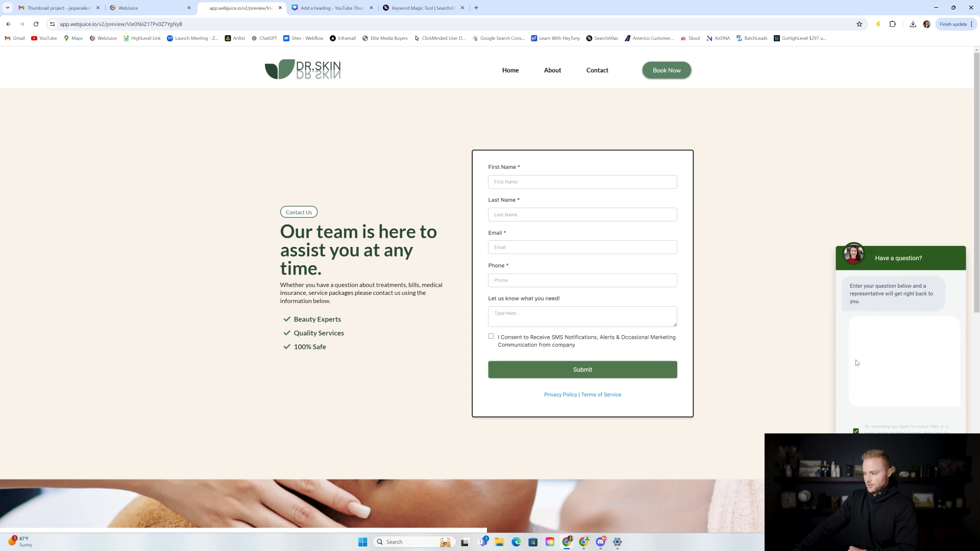
click(873, 367)
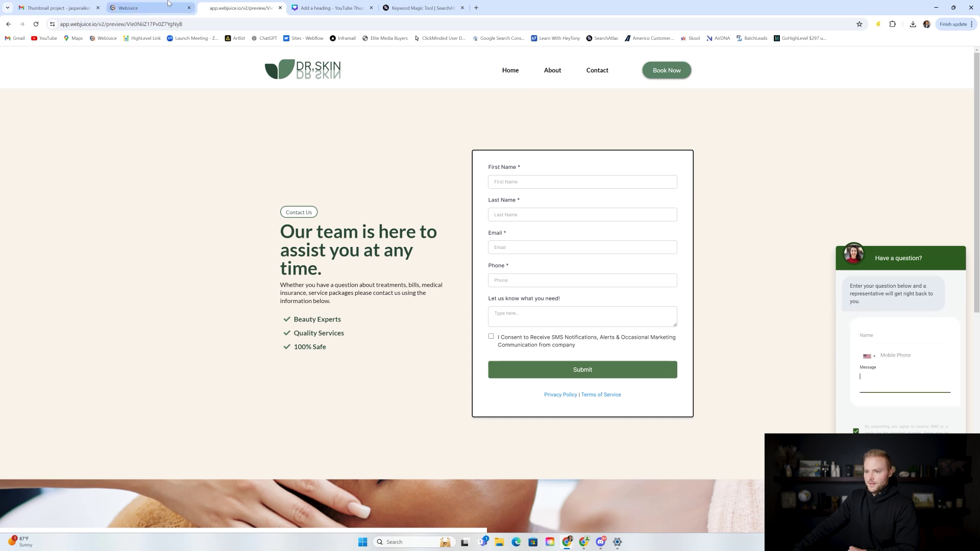
click(148, 8)
click(404, 160)
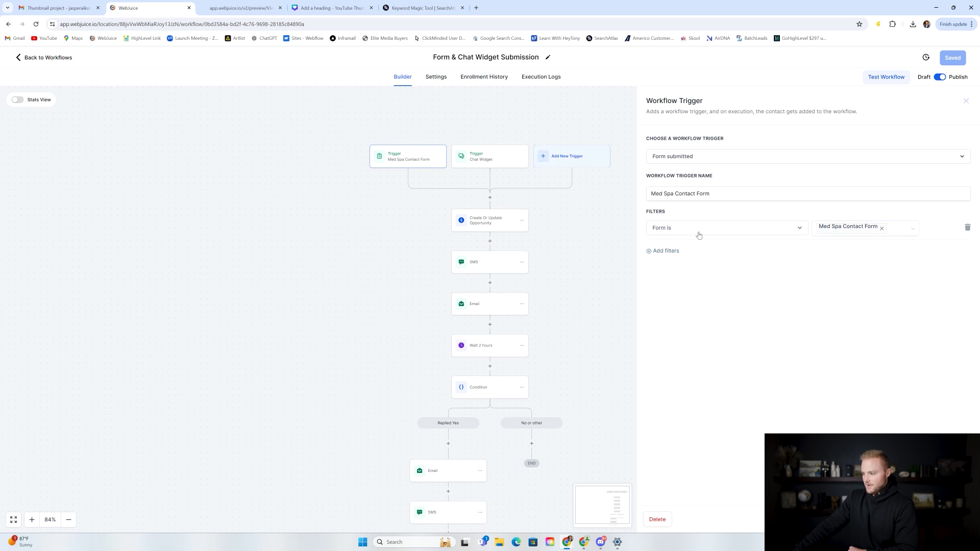
Step: Review the Chat Widget trigger, then view the Create Or Update Opportunity step
click(495, 165)
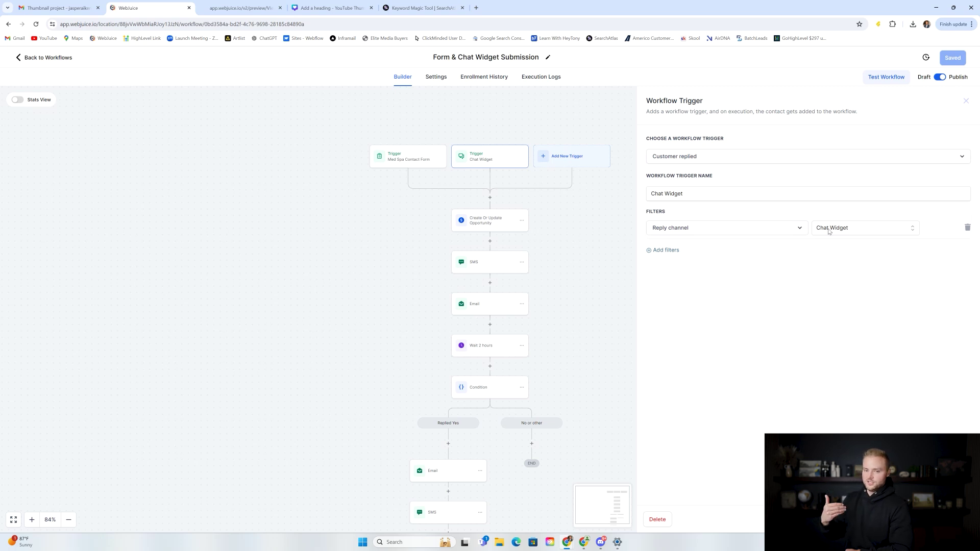
click(904, 520)
click(494, 224)
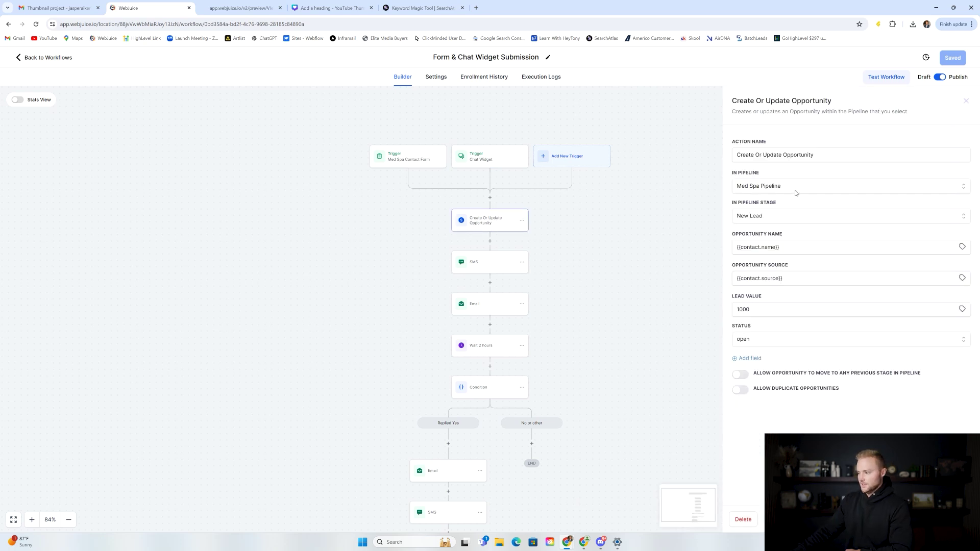
Step: Keep Med Spa Pipeline and the New Lead stage, and browse the opportunity name merge fields
click(780, 188)
click(772, 219)
click(778, 218)
click(751, 247)
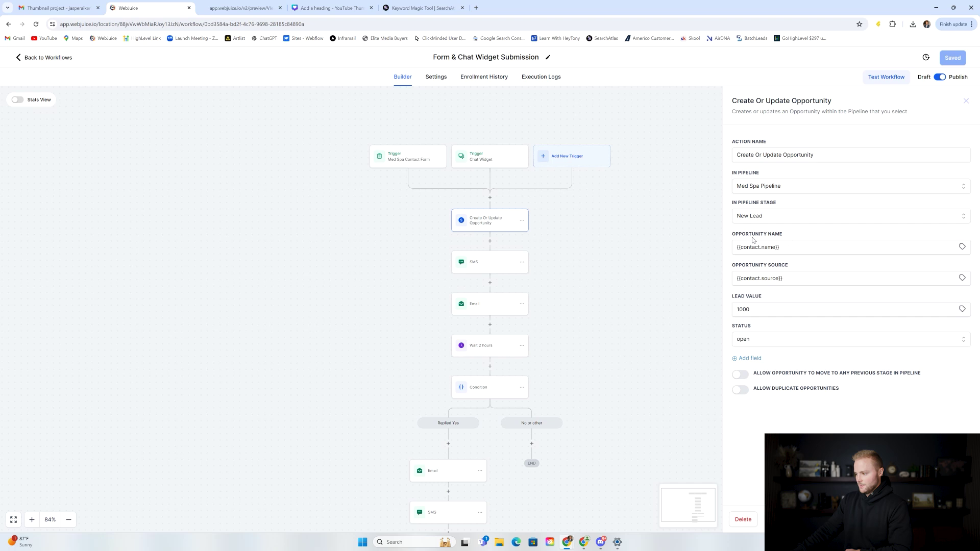
click(962, 247)
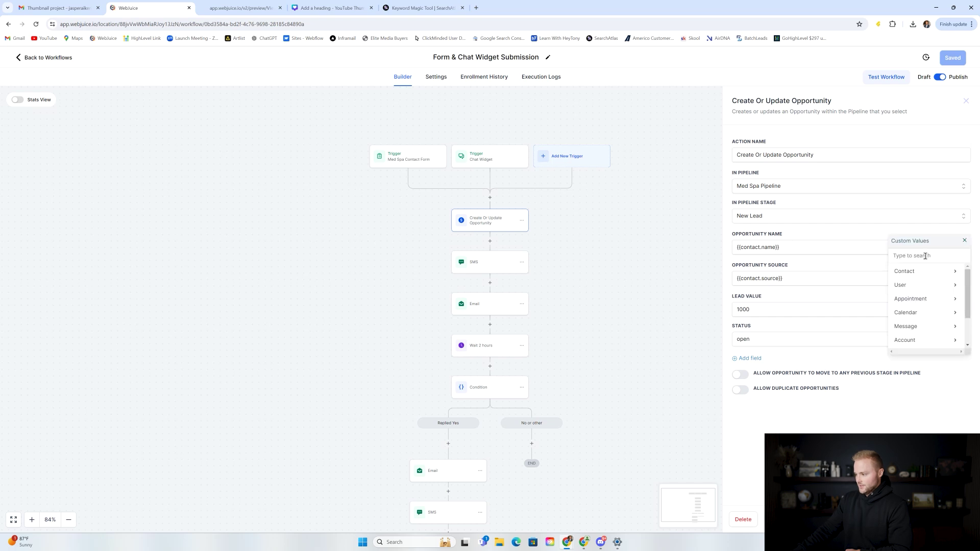
click(928, 272)
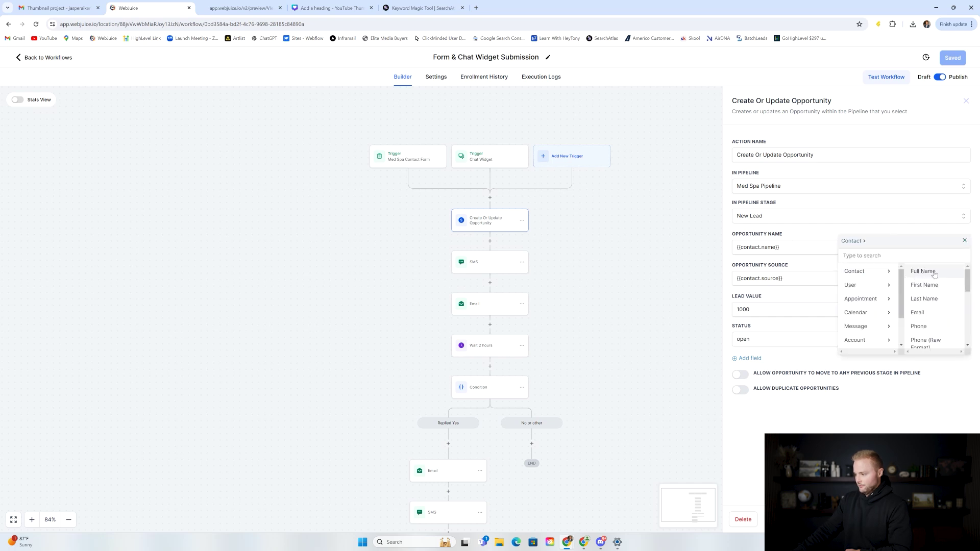
click(835, 222)
click(707, 217)
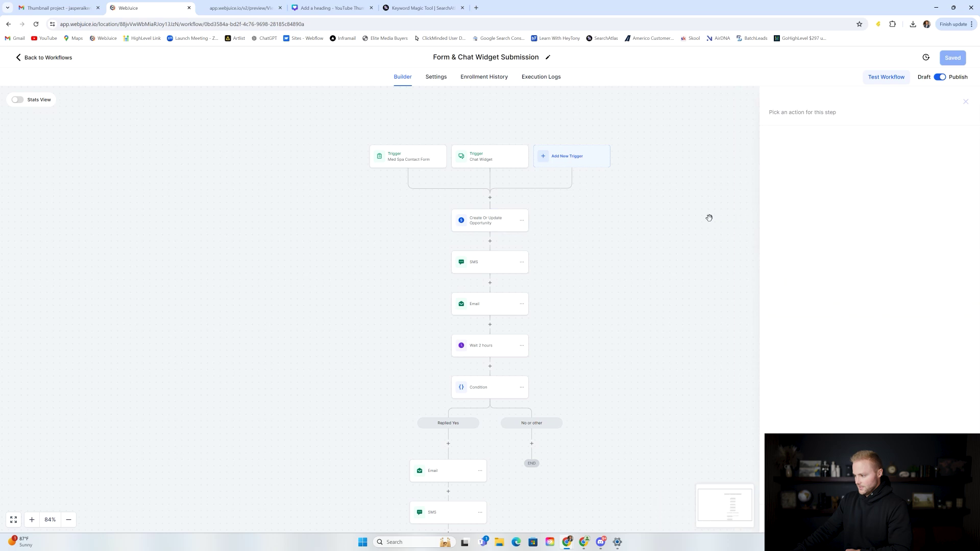
Step: Browse the contact merge fields available for the opportunity source
click(498, 225)
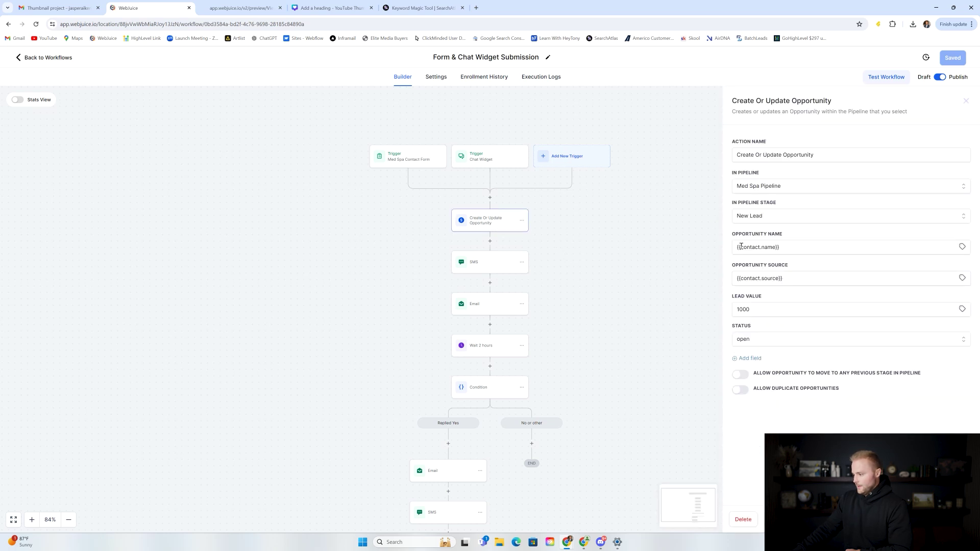
click(963, 278)
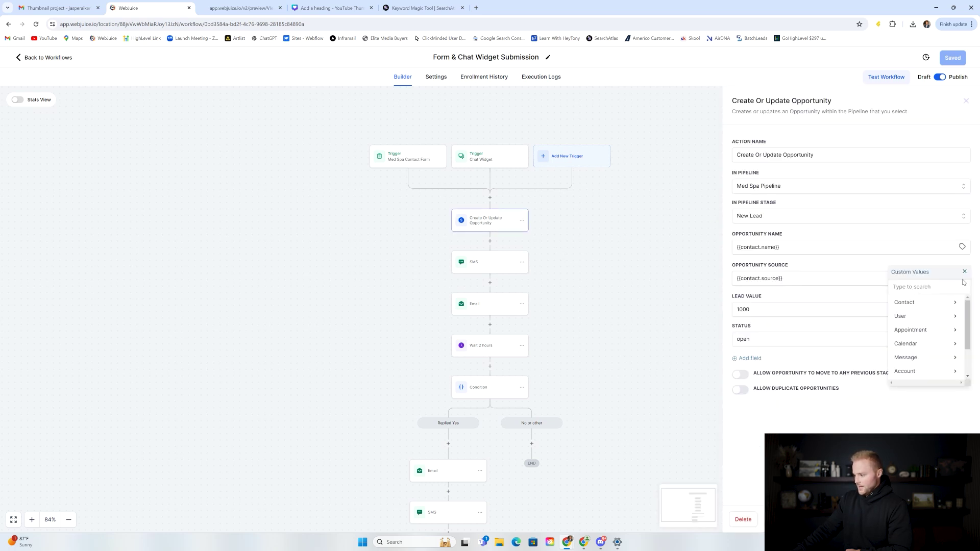
click(923, 301)
scroll(930, 316, down, 3)
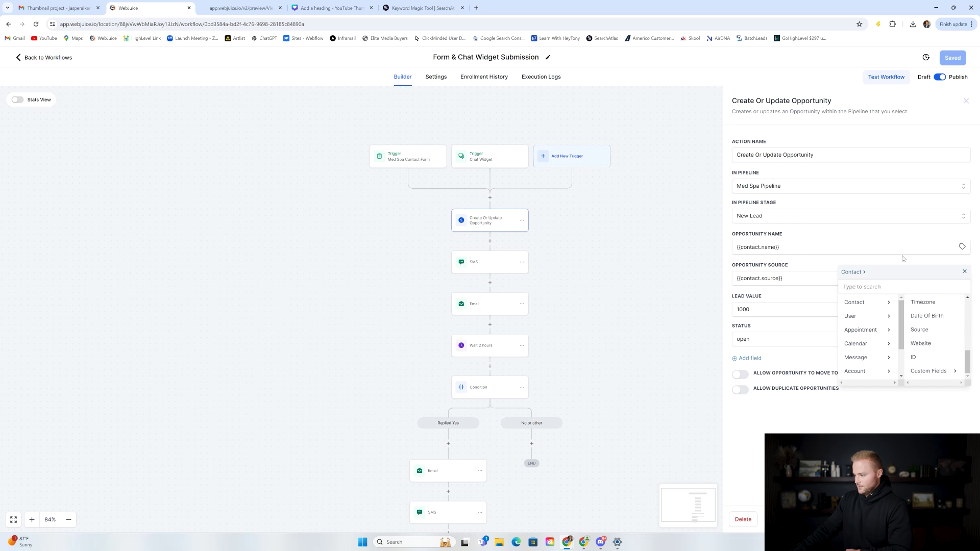
click(967, 277)
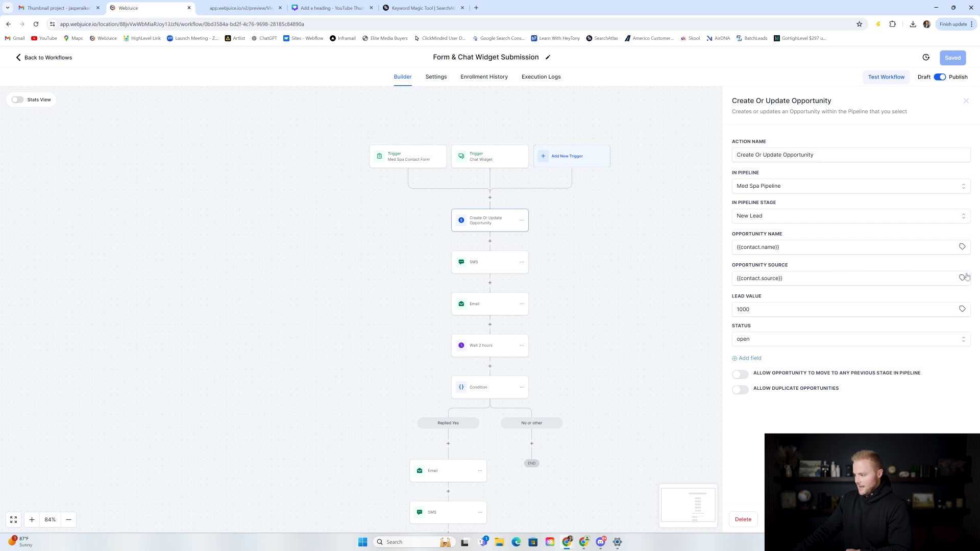
Step: Confirm lead value 1000 and status open, then close the step settings
click(766, 306)
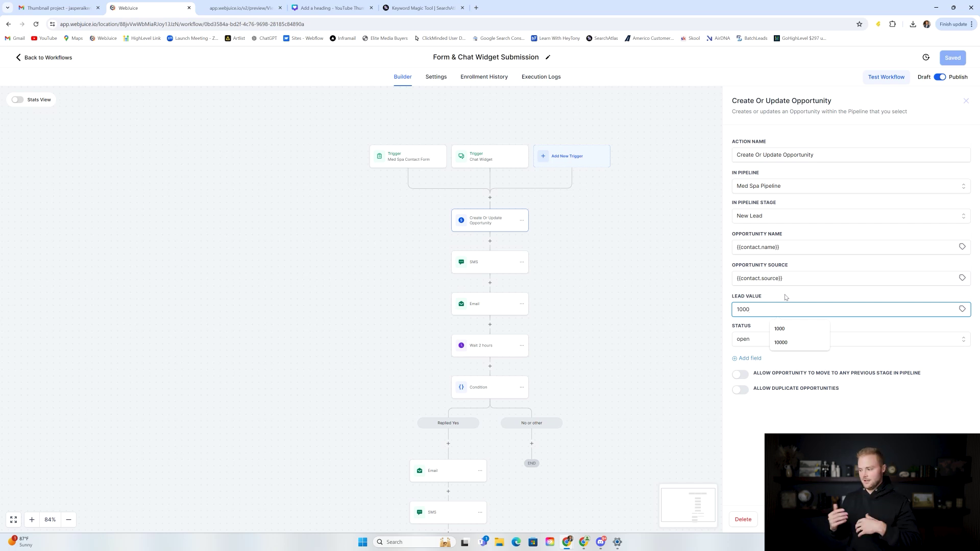
click(785, 297)
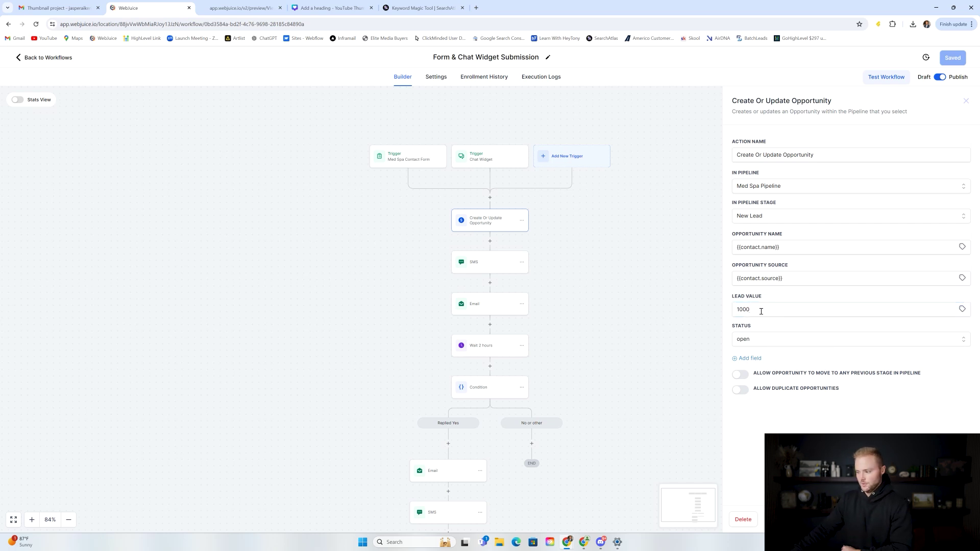
click(759, 342)
click(771, 338)
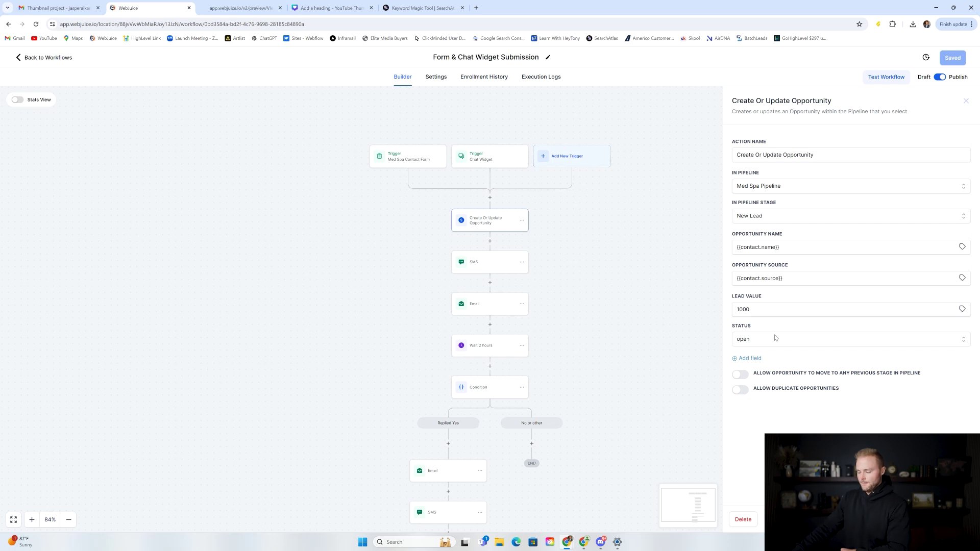
click(774, 341)
click(745, 342)
click(514, 242)
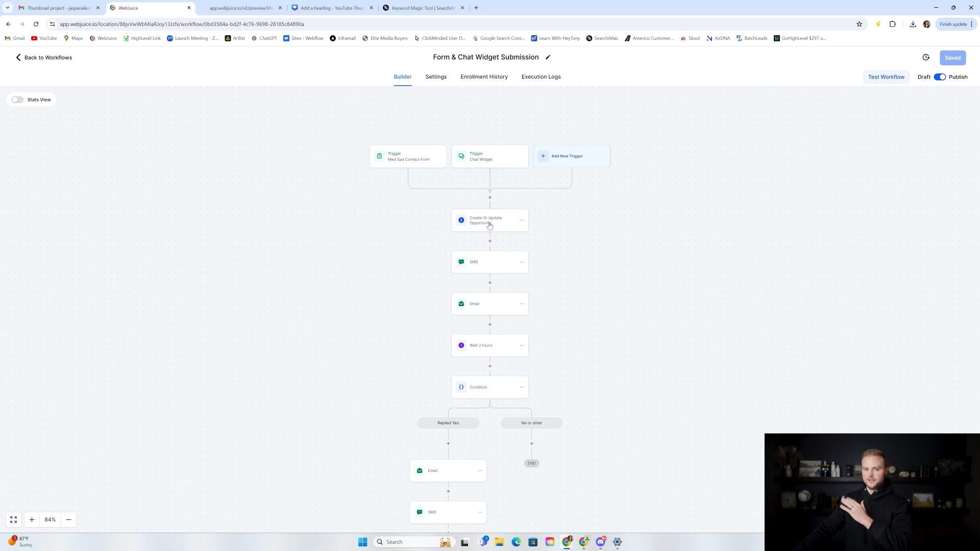
scroll(531, 212, down, 1)
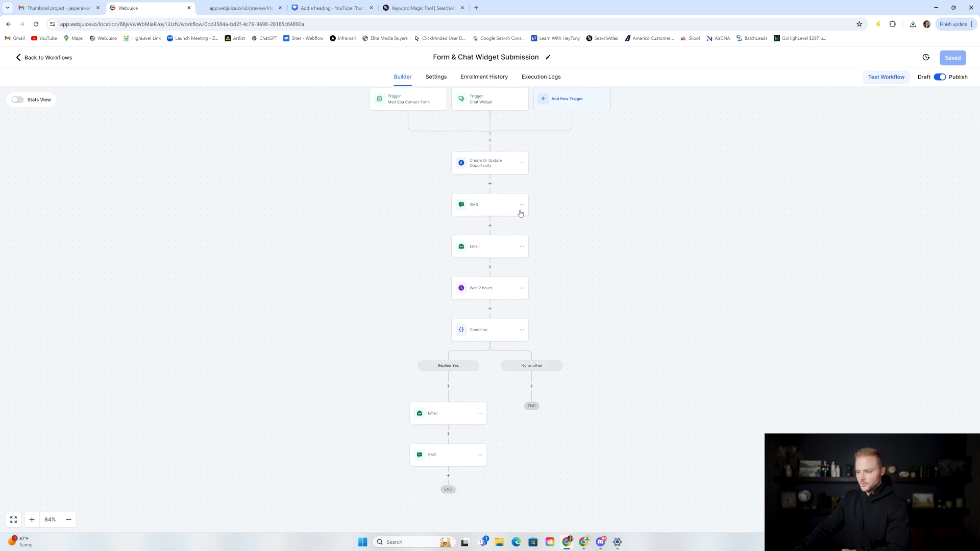
click(496, 209)
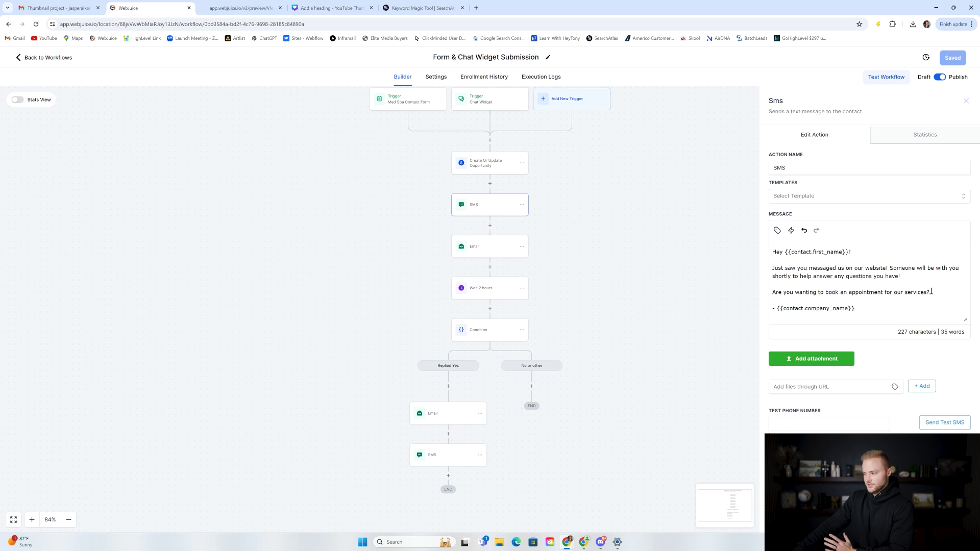
click(743, 348)
click(496, 249)
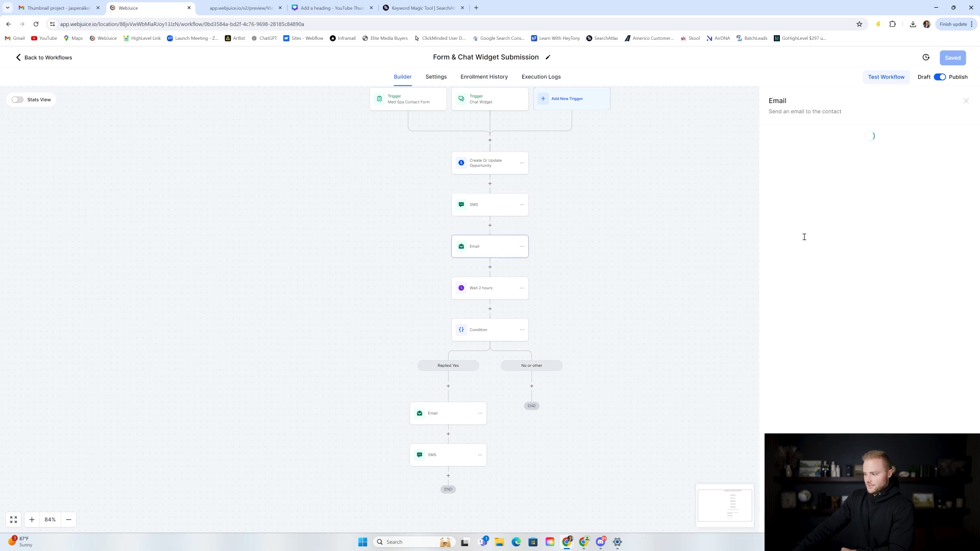
scroll(852, 370, down, 1)
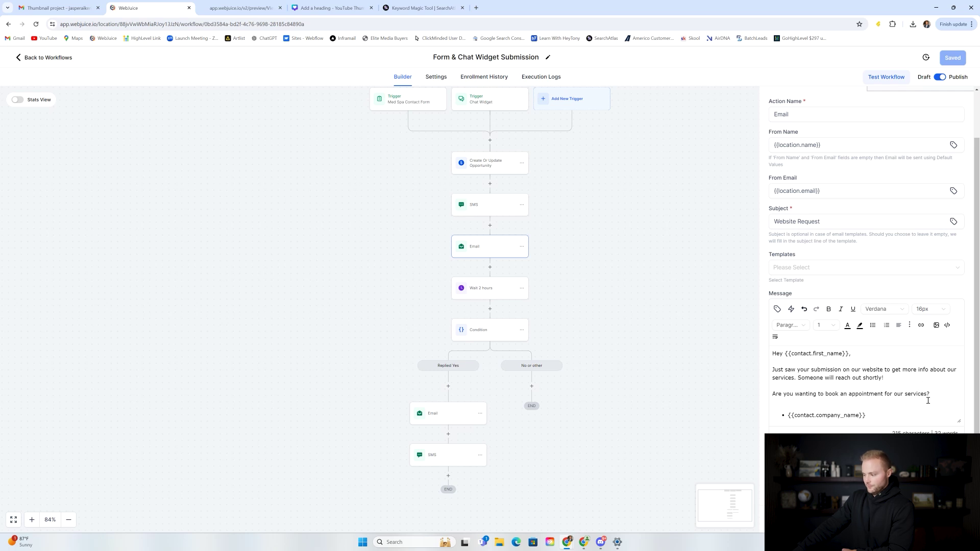
click(888, 520)
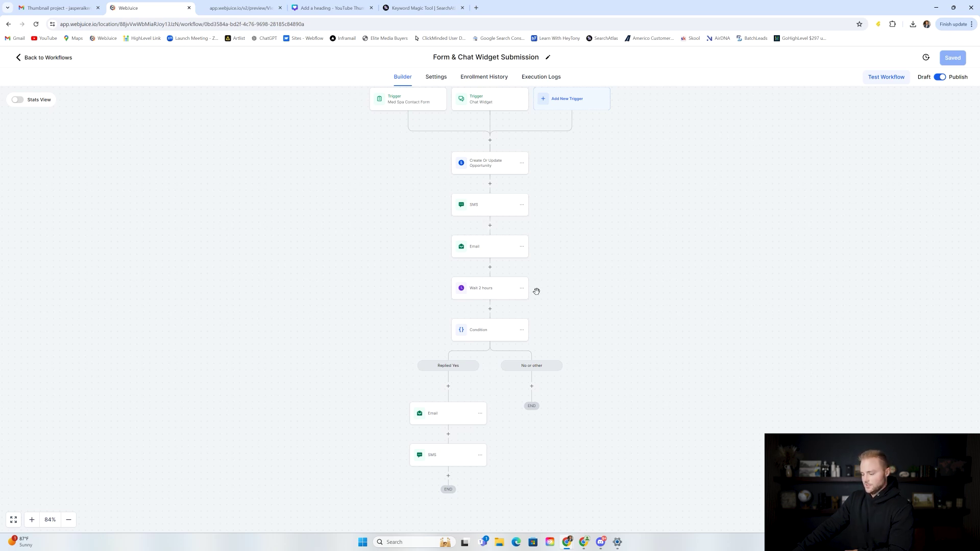
scroll(504, 263, down, 1)
Step: Review the Wait 2 hours step and the Condition's Replied Yes intent rule
click(478, 251)
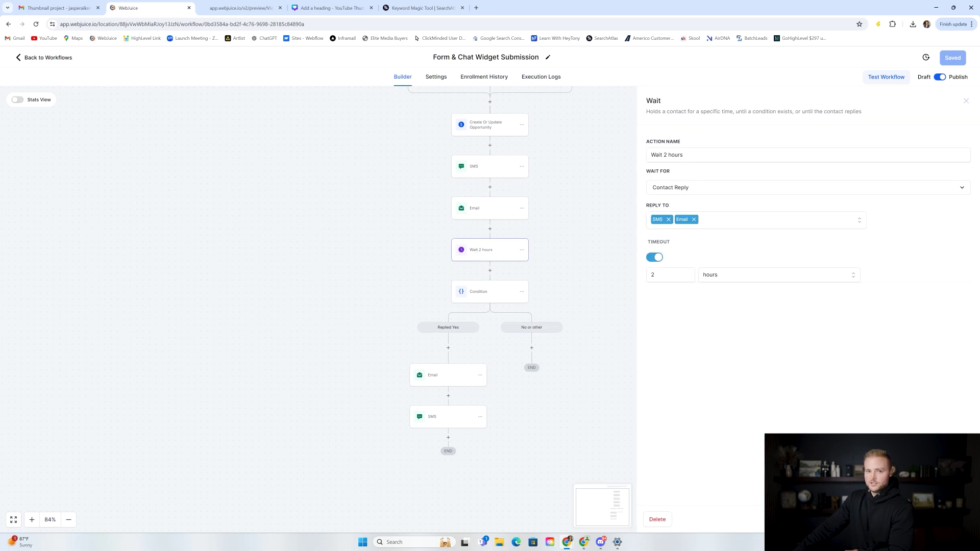
click(902, 519)
click(482, 292)
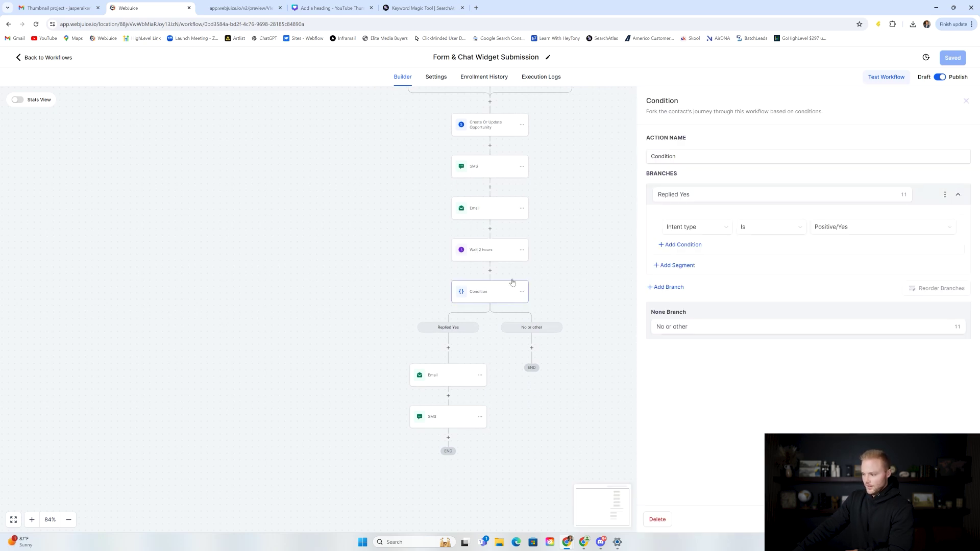
click(667, 193)
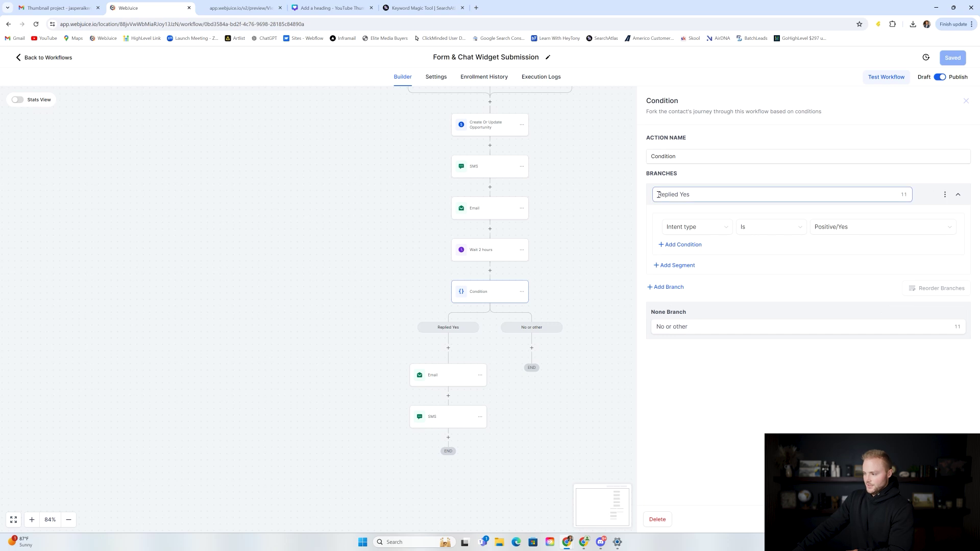
click(684, 228)
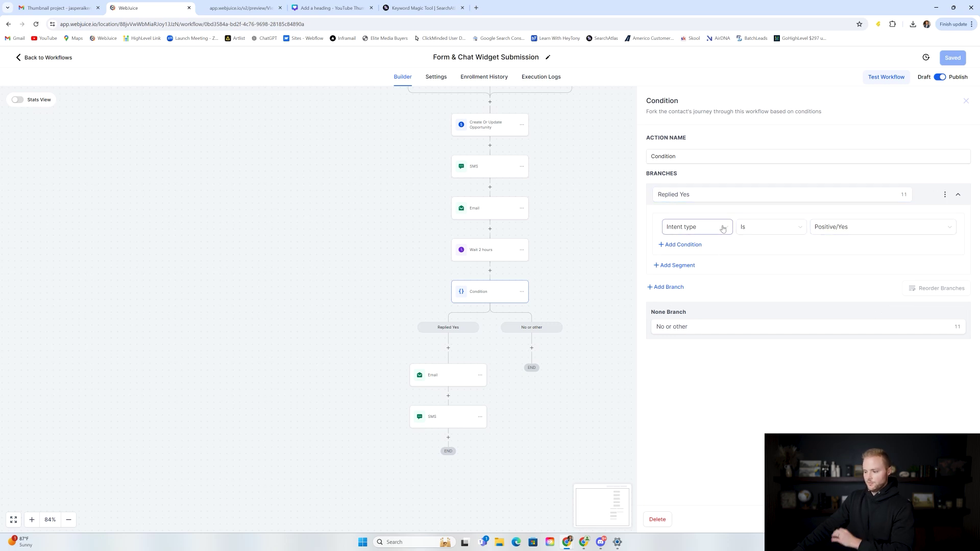
click(966, 101)
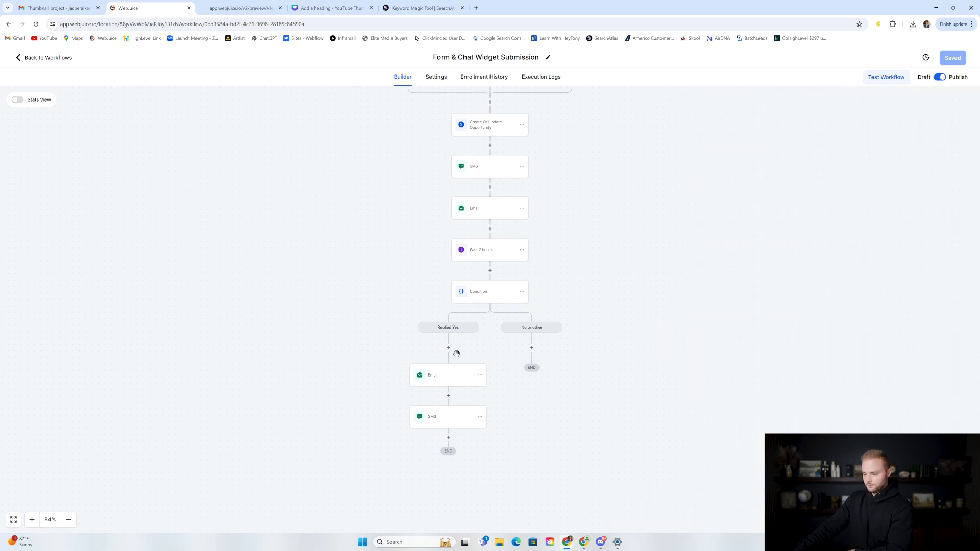
Step: Review the Replied Yes branch's email and SMS, then recheck the Condition step
click(447, 376)
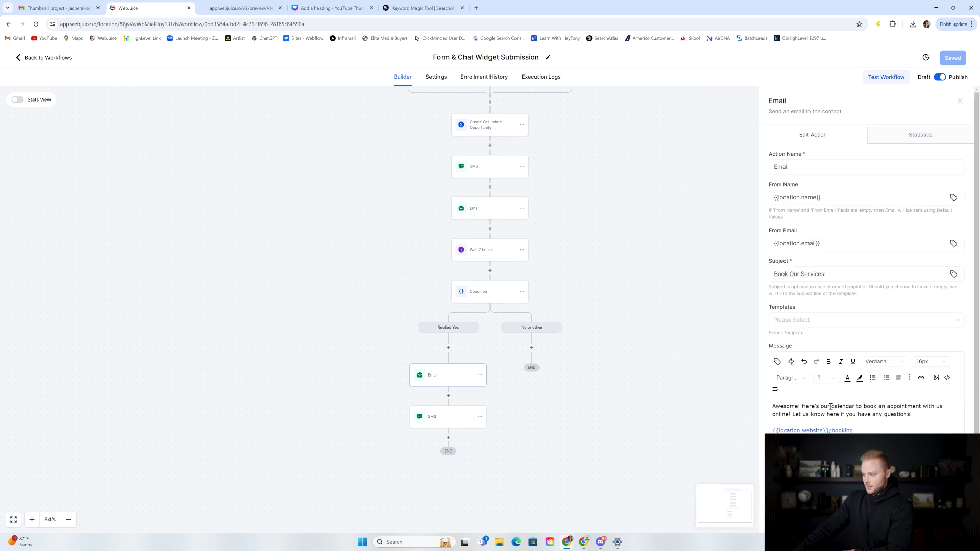
scroll(863, 396, down, 1)
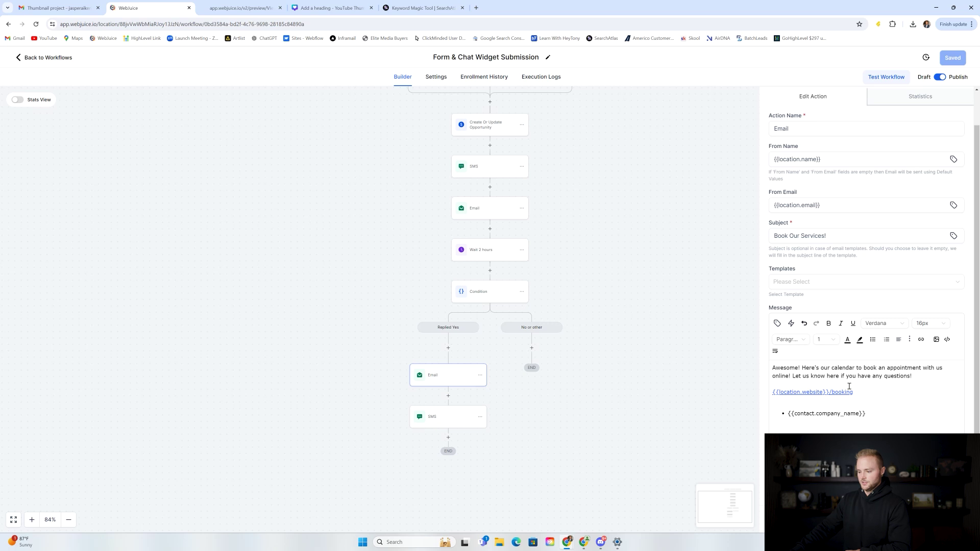
click(459, 420)
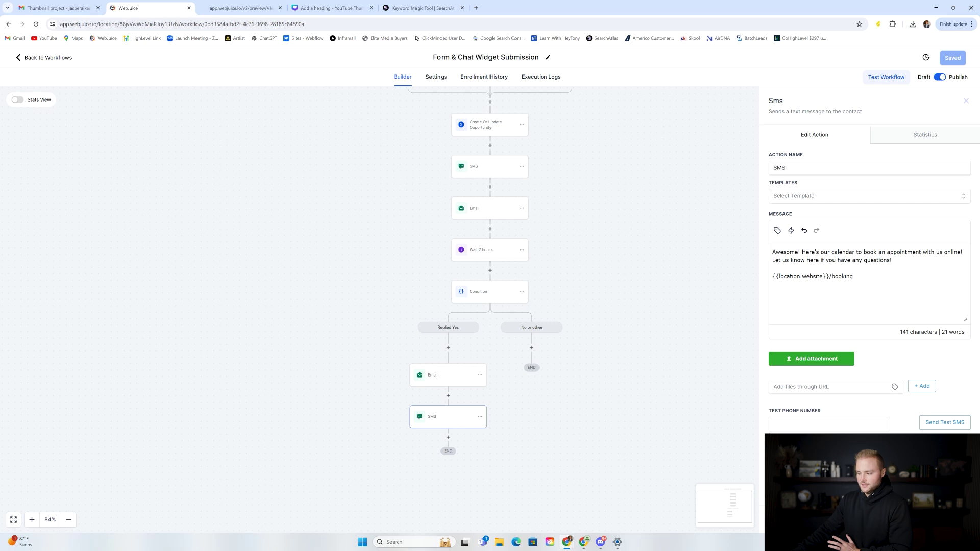
click(603, 329)
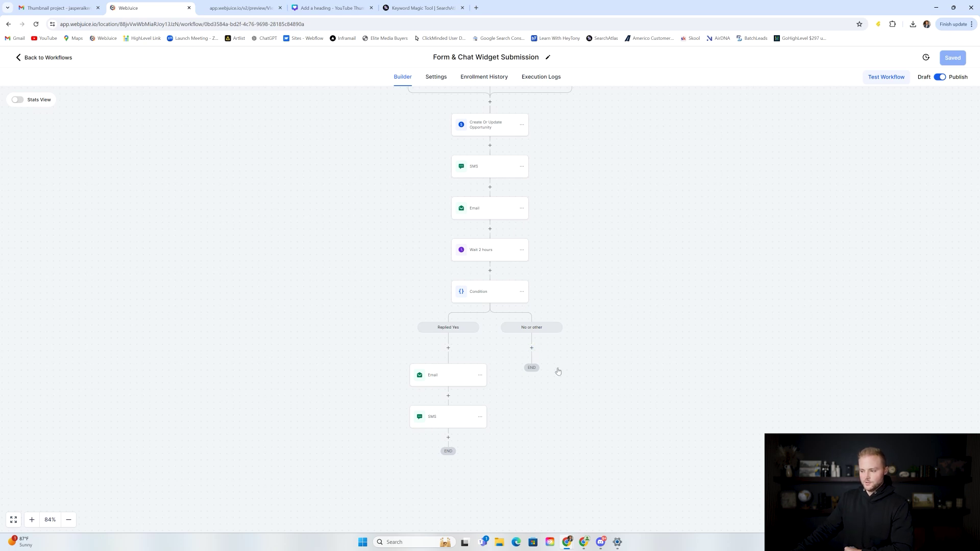
click(496, 297)
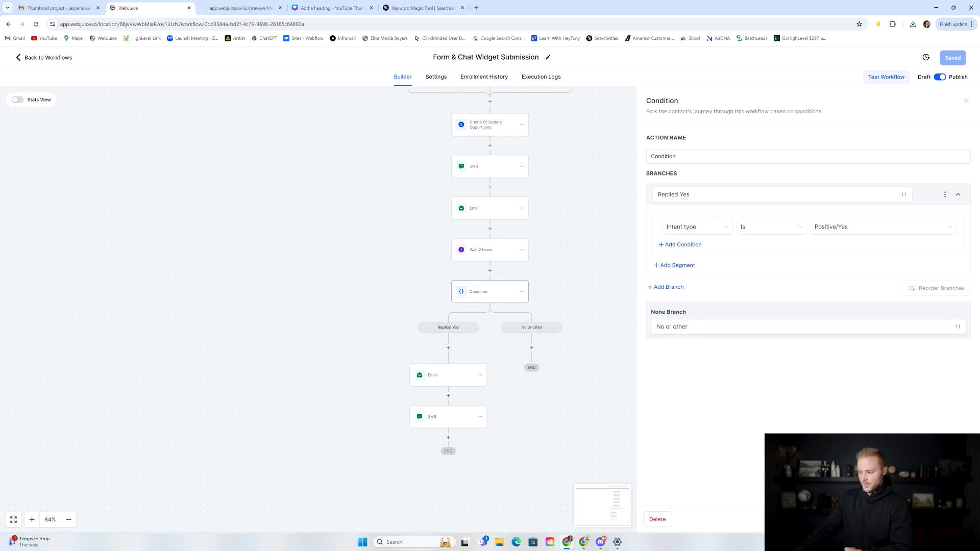
click(574, 311)
scroll(566, 327, up, 3)
scroll(570, 309, up, 1)
scroll(593, 228, down, 2)
scroll(540, 166, up, 2)
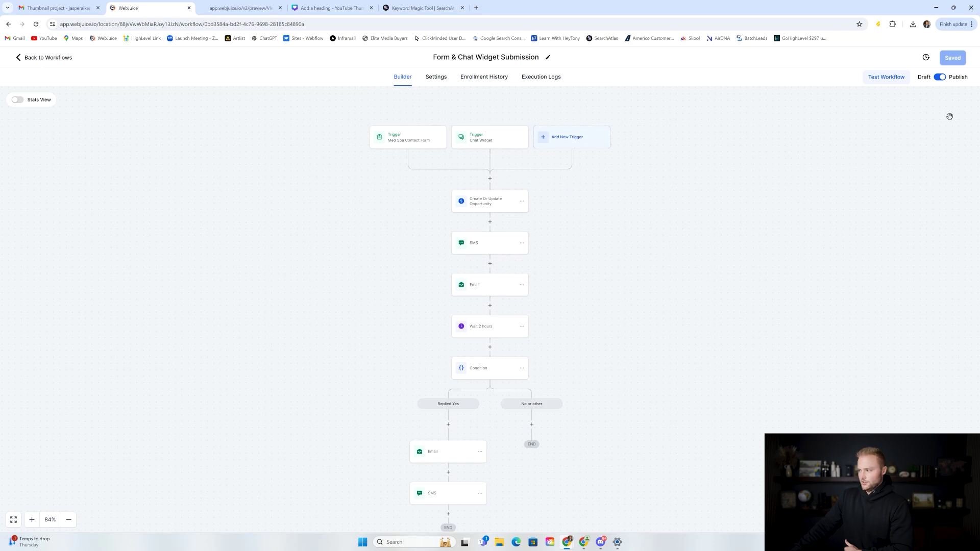
Step: Check the workflow settings, then open the Recipe - Appointment Confirmation + Reminder + Review Request workflow
click(438, 80)
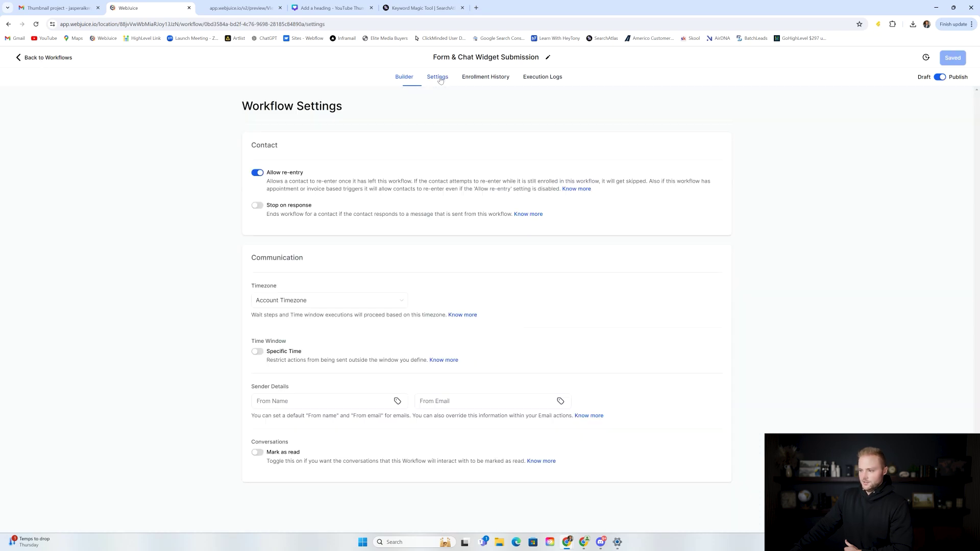
click(396, 78)
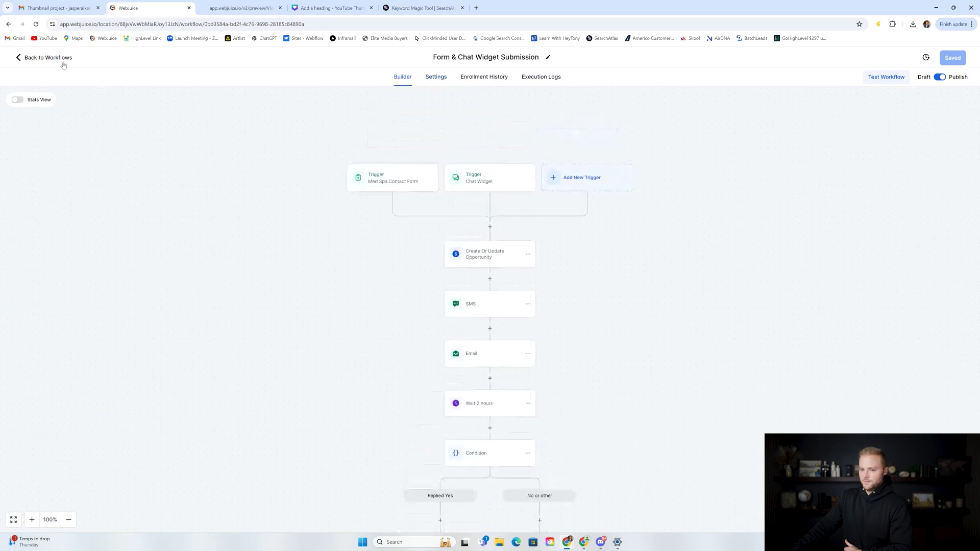
click(51, 58)
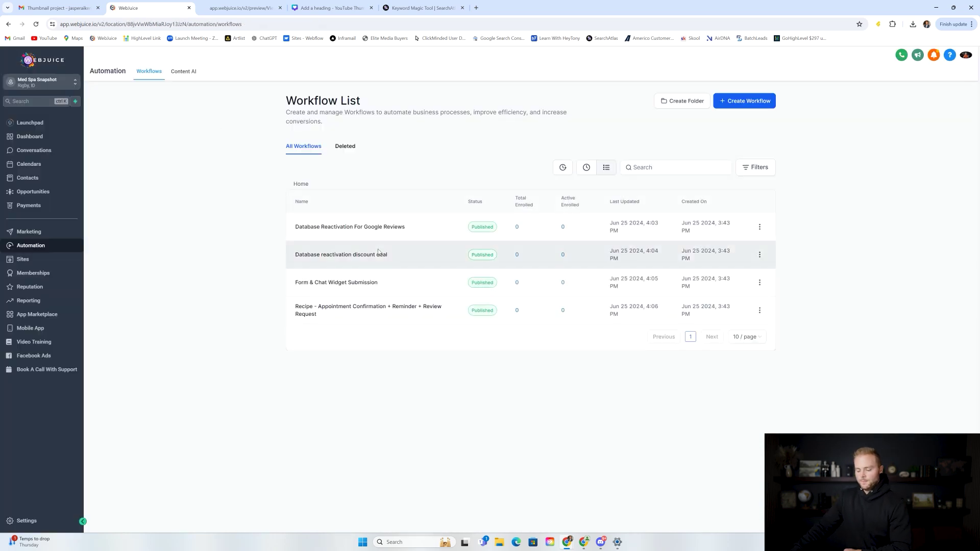
click(347, 310)
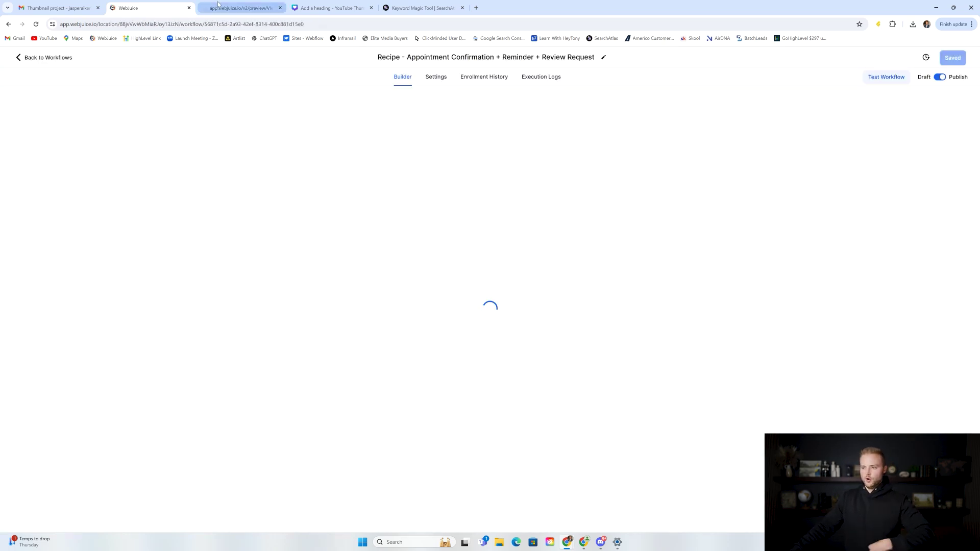
Step: Check the site's booking page in the preview
click(240, 8)
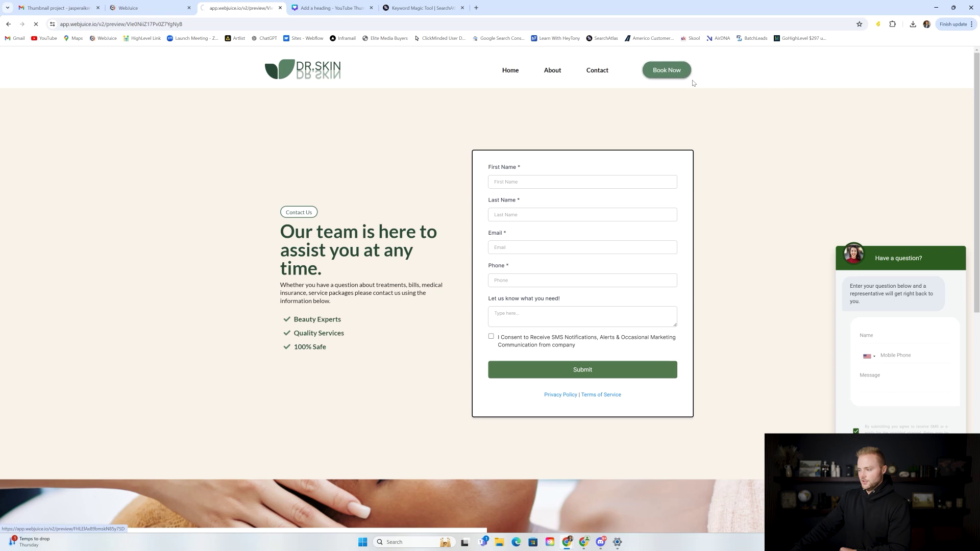
click(680, 75)
scroll(597, 191, down, 3)
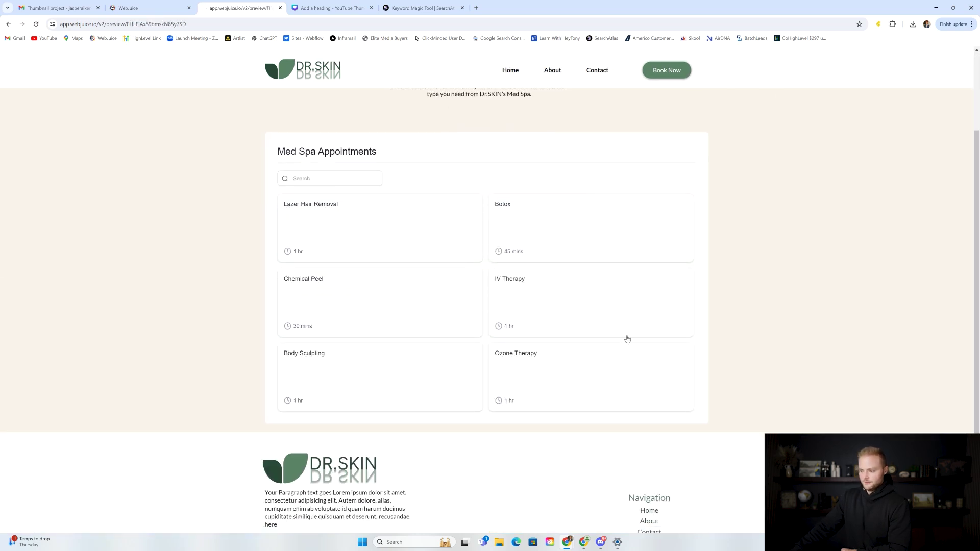
click(151, 7)
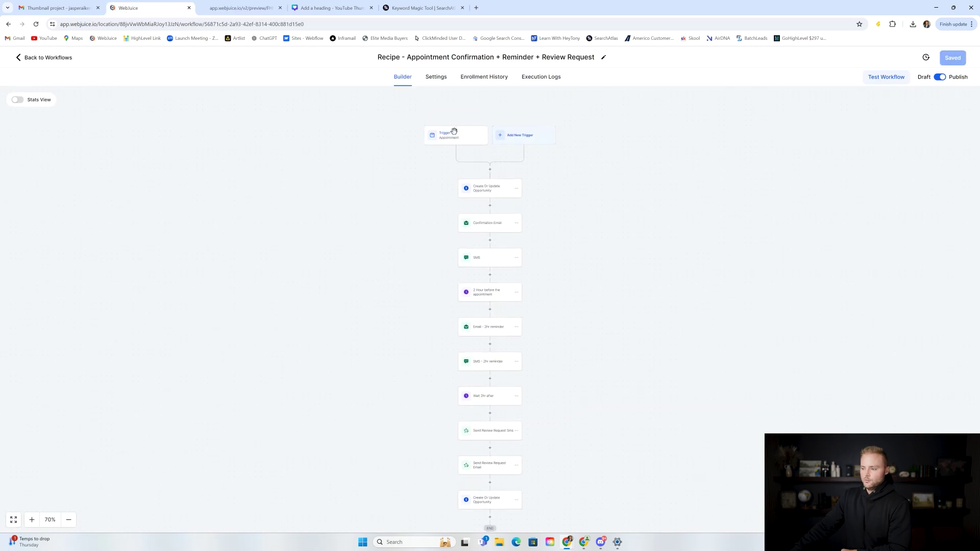
Step: Limit the appointment trigger to the Med Spa Appointments calendar, save it, and view the opportunity step
click(32, 520)
scroll(446, 249, up, 2)
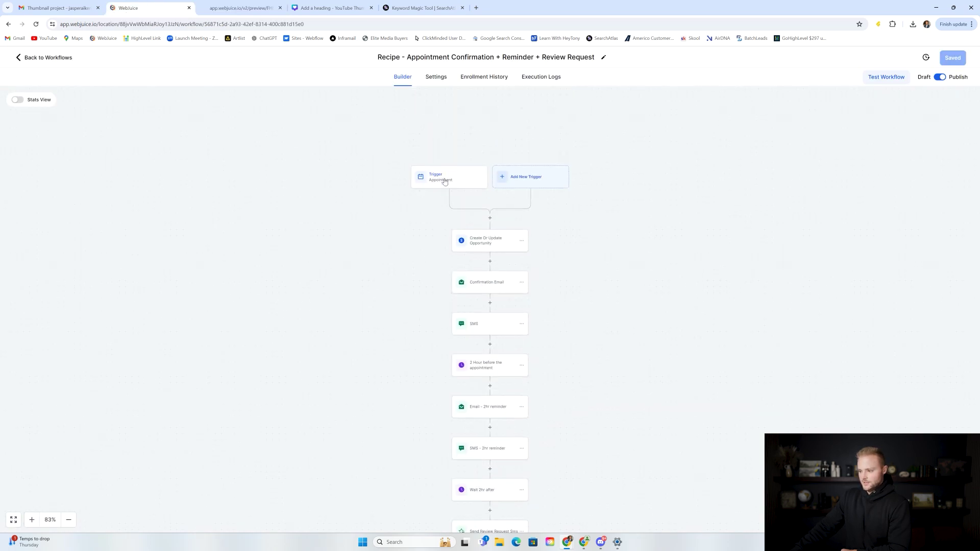
click(438, 184)
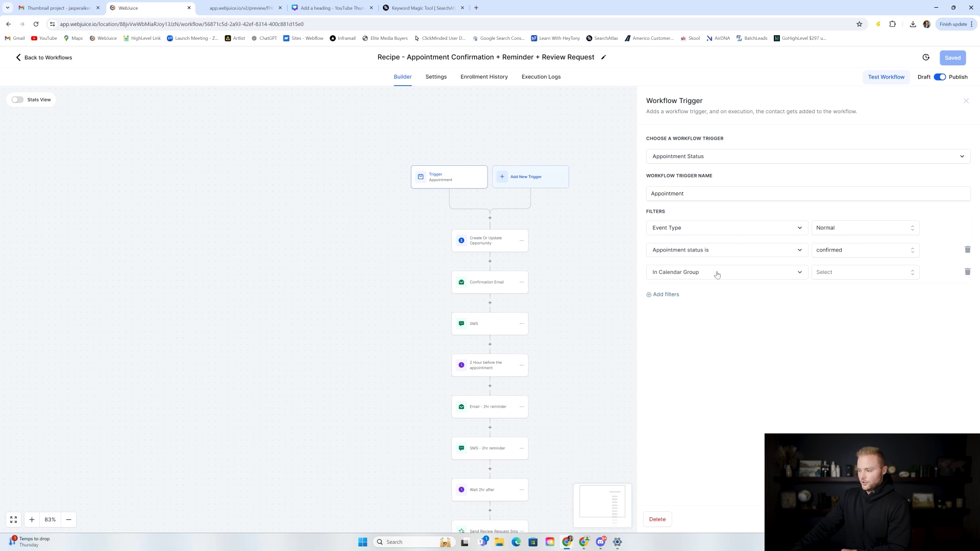
click(823, 275)
click(838, 307)
click(283, 3)
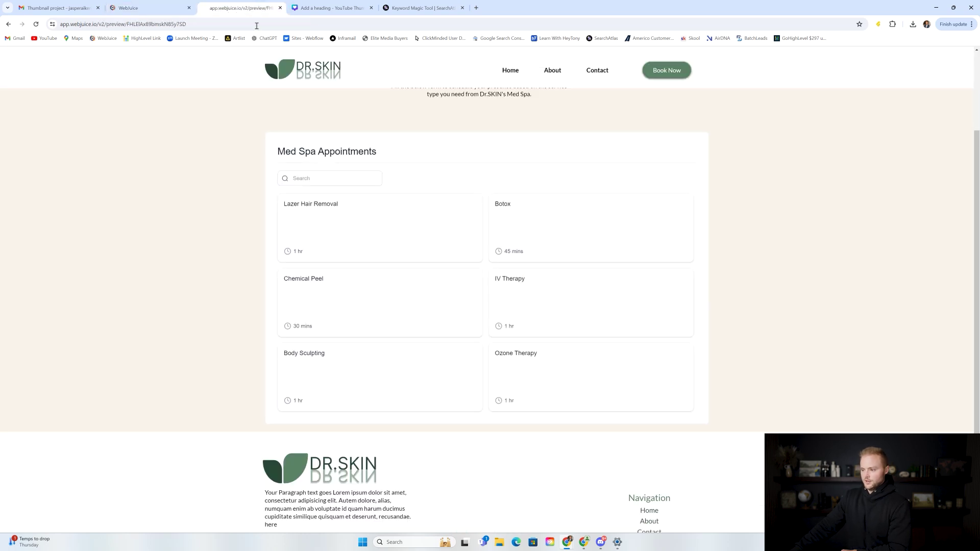
click(160, 4)
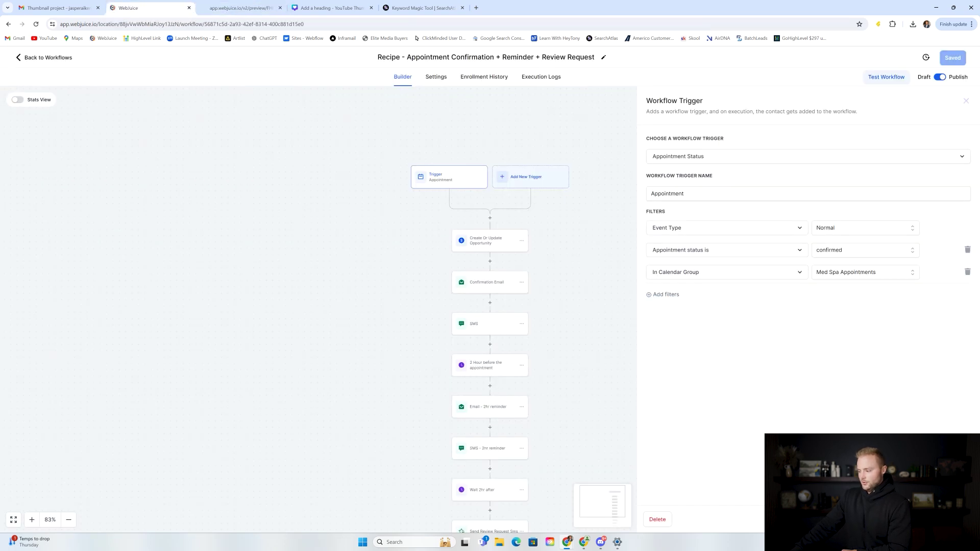
click(945, 520)
click(490, 245)
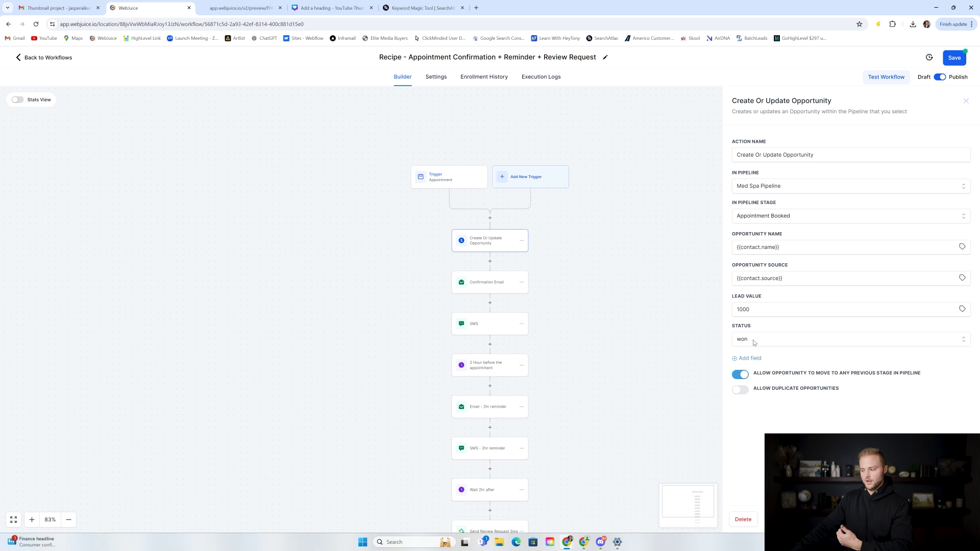
Step: Review the Confirmation Email, confirmation SMS and 2 Hour before wait steps
click(498, 285)
scroll(875, 345, down, 1)
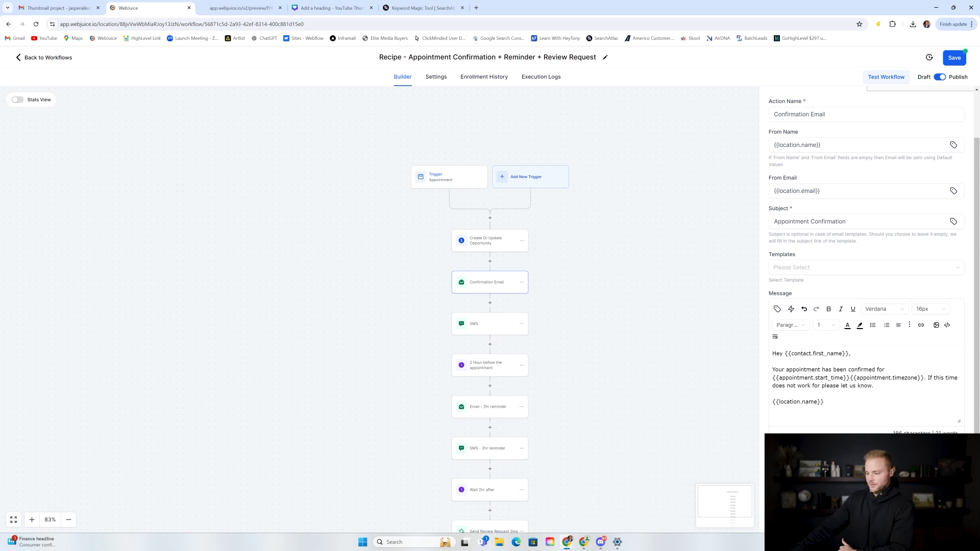
click(477, 324)
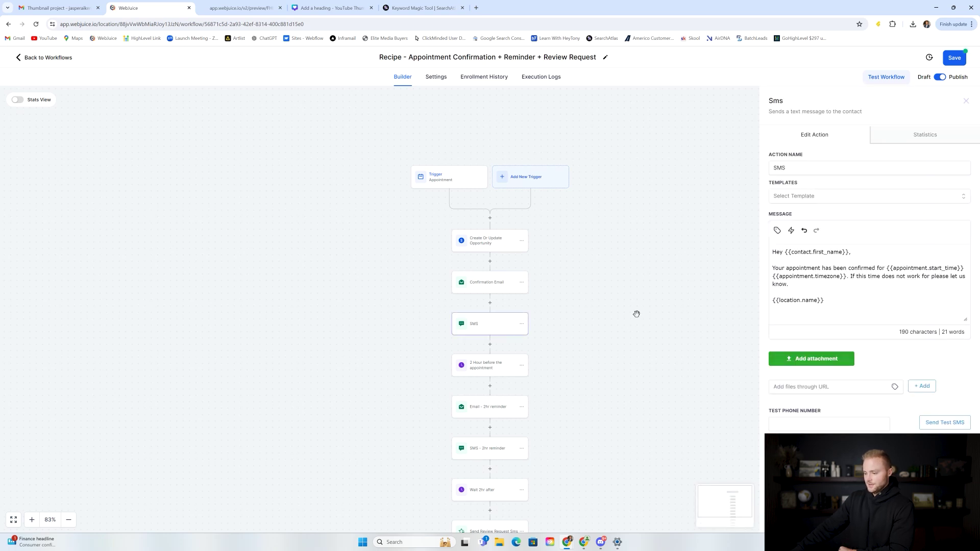
click(485, 372)
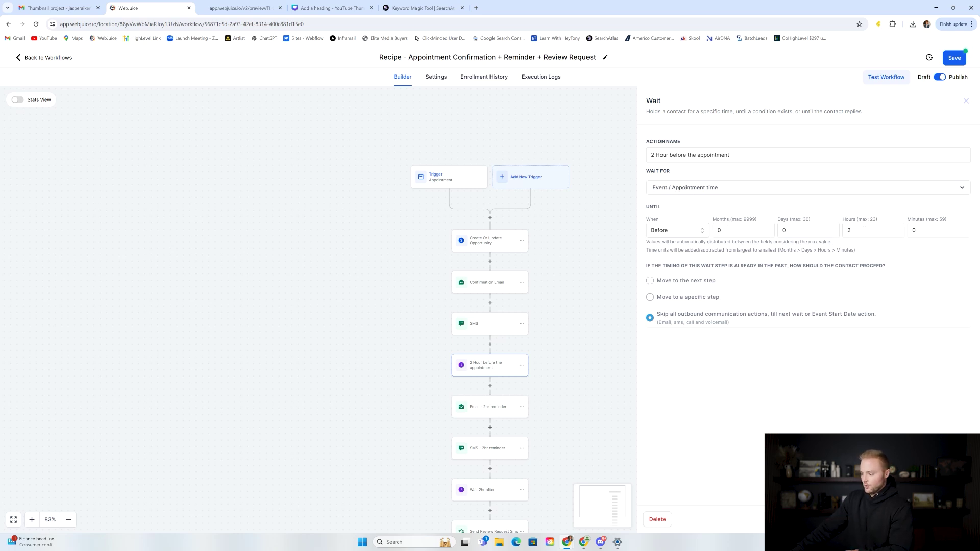
click(626, 345)
Step: Review the Email and SMS 2hr reminders, then the Wait 2hr after step
scroll(600, 291, down, 3)
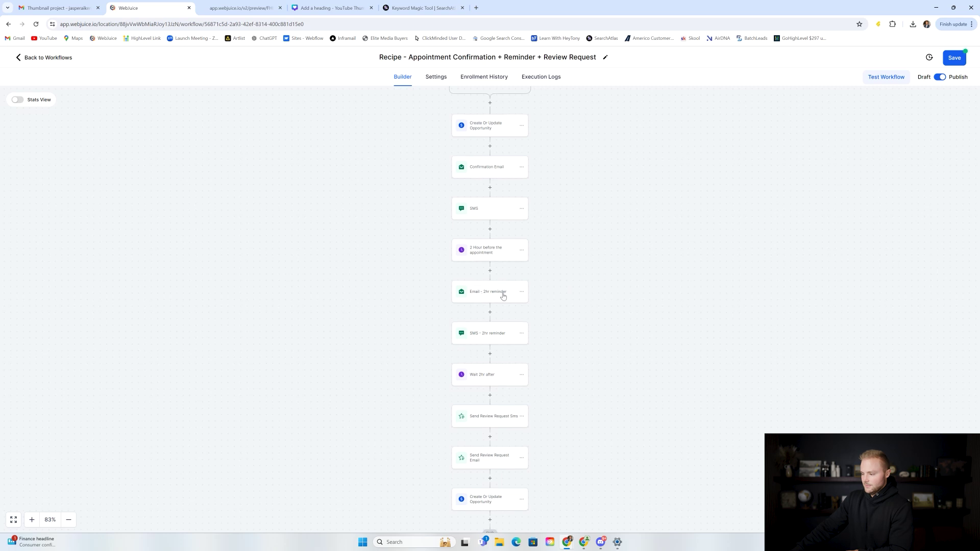
click(487, 295)
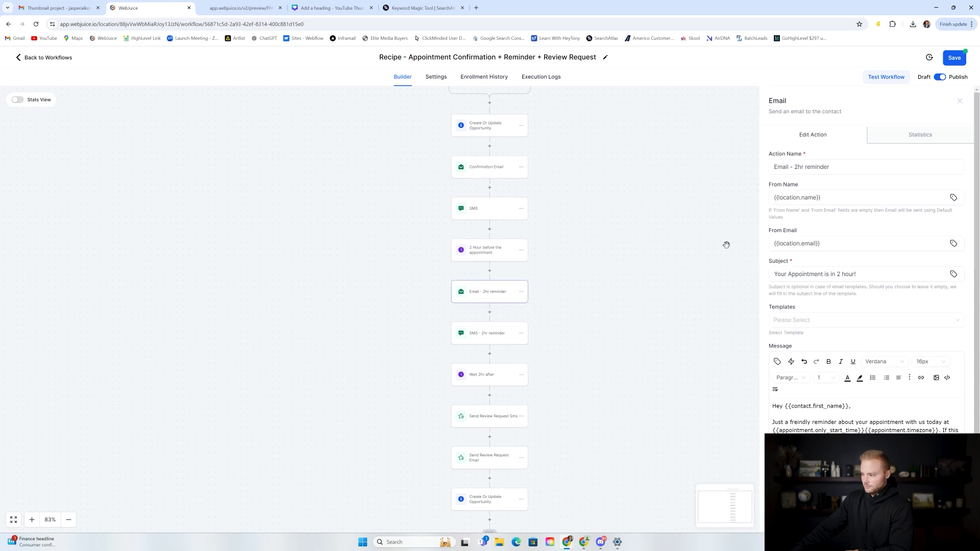
scroll(799, 369, down, 1)
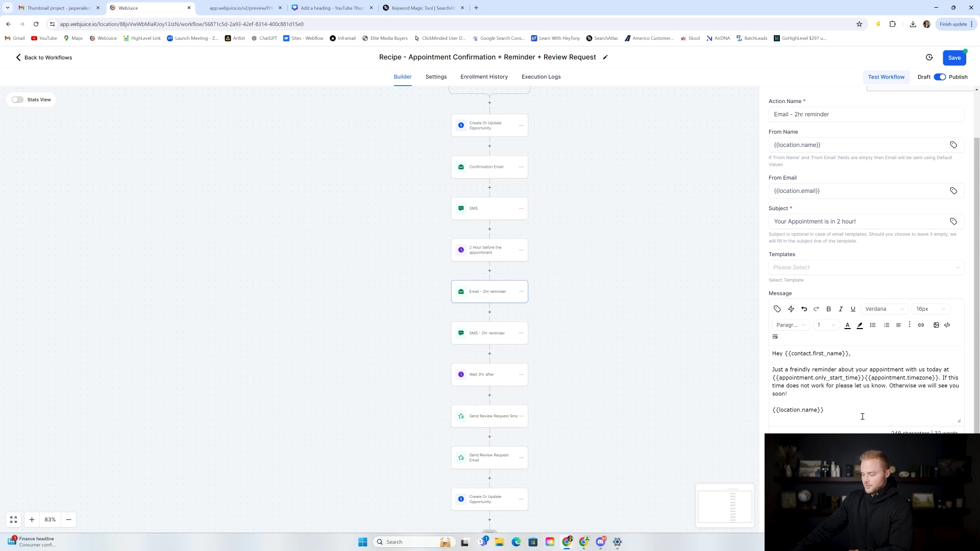
click(531, 377)
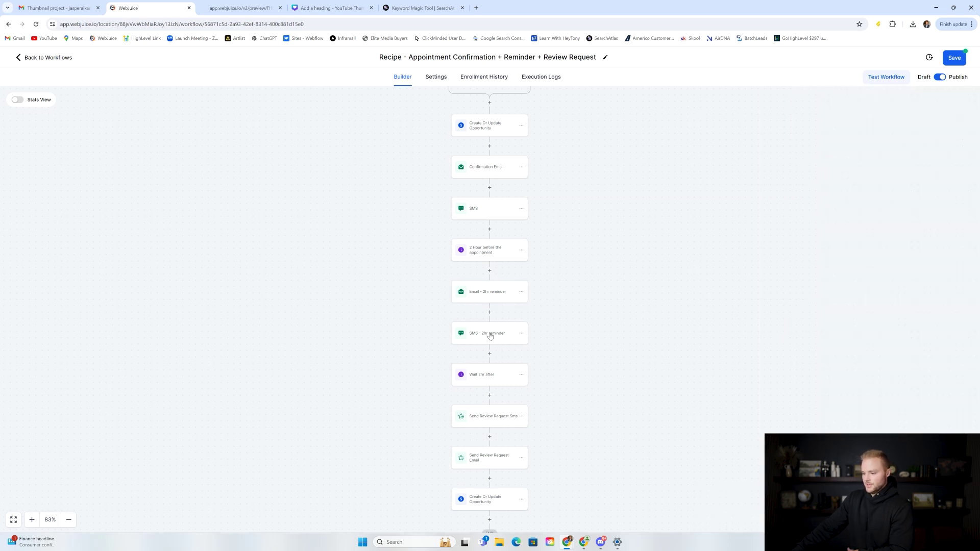
click(491, 336)
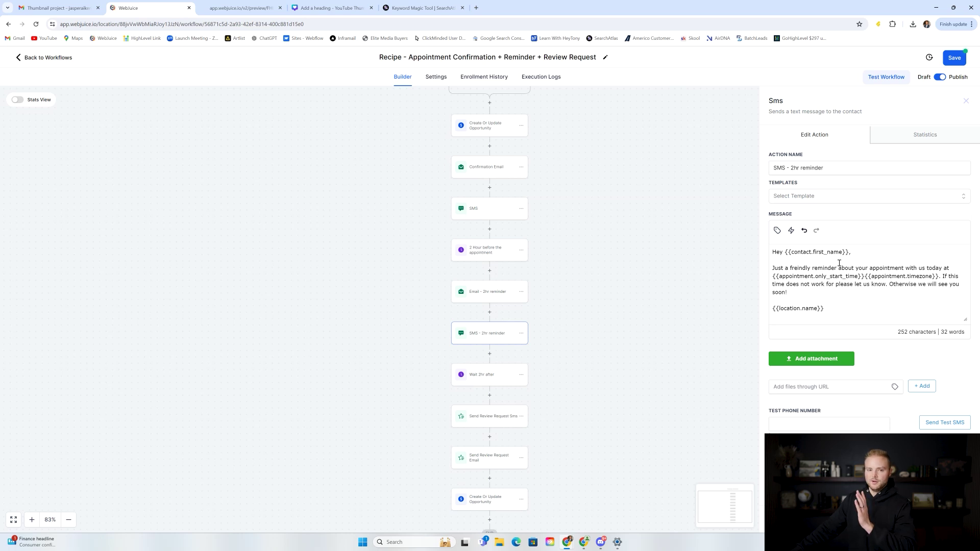
click(641, 265)
scroll(641, 265, down, 3)
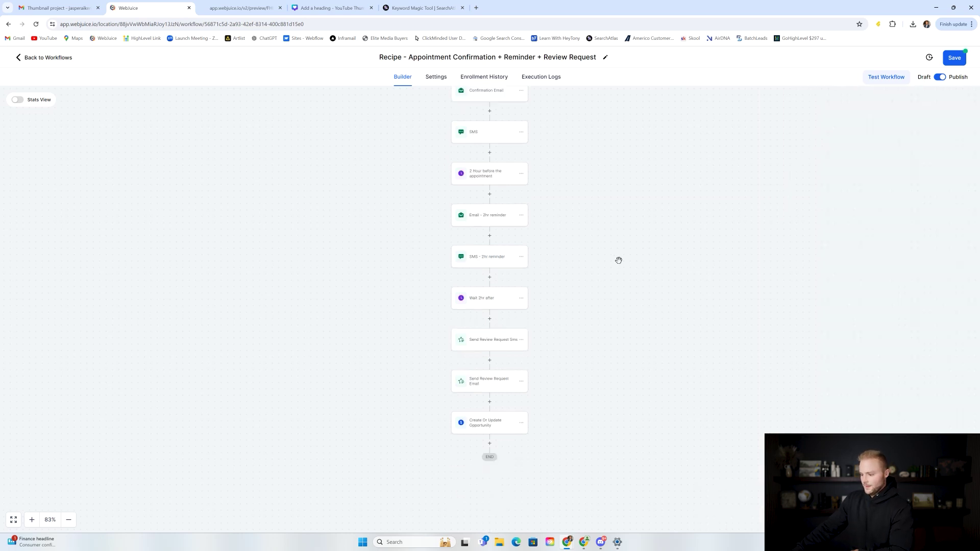
click(480, 299)
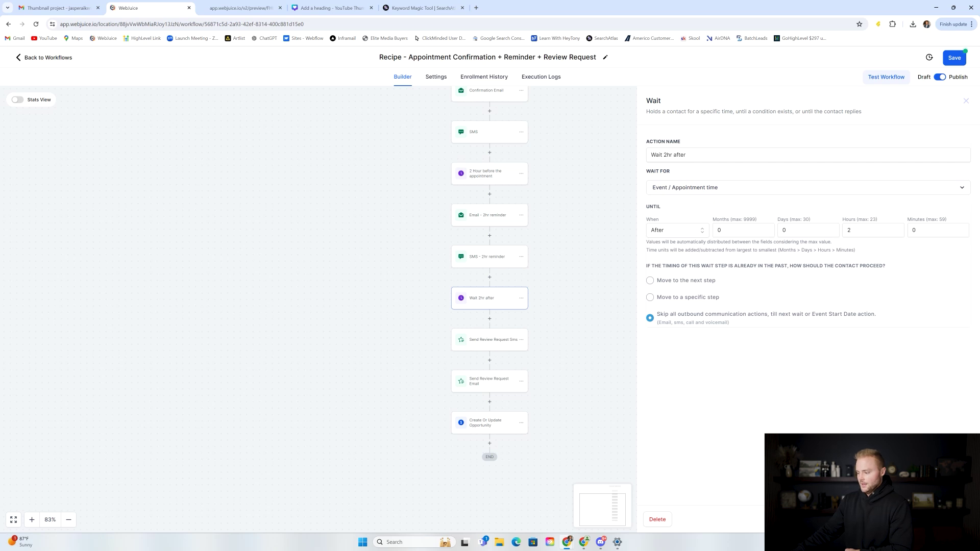
Step: Check the review-request SMS and email steps and confirm the final opportunity update targets Review Request Sent
click(550, 369)
click(483, 342)
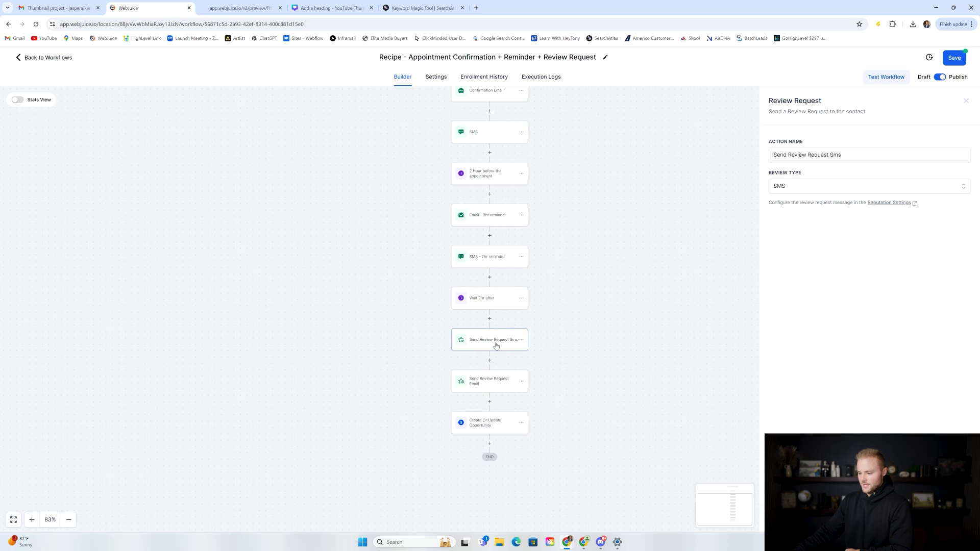
click(517, 408)
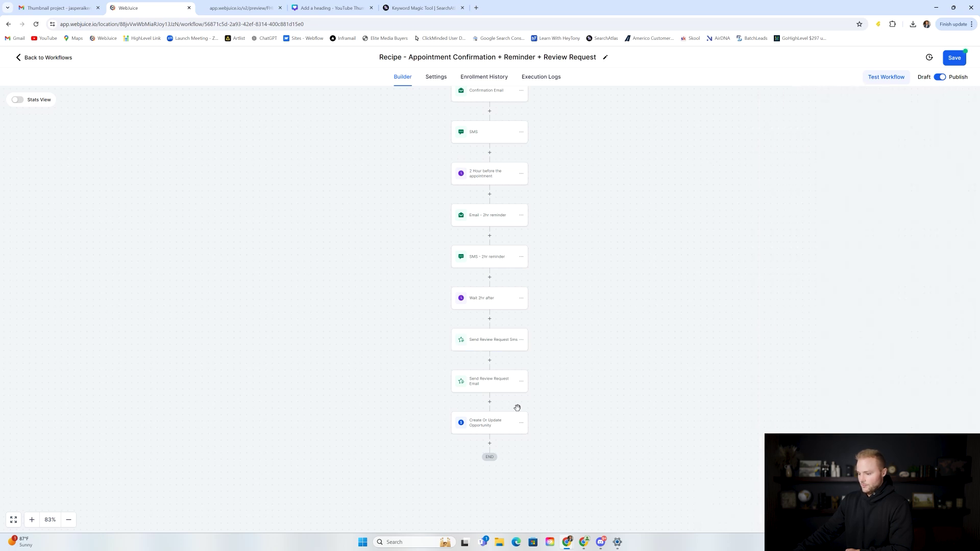
click(488, 386)
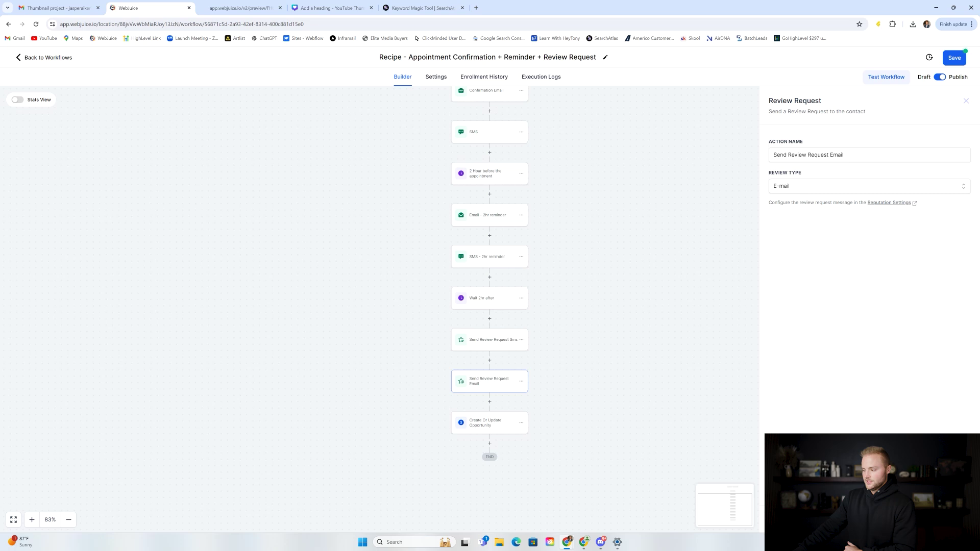
click(902, 520)
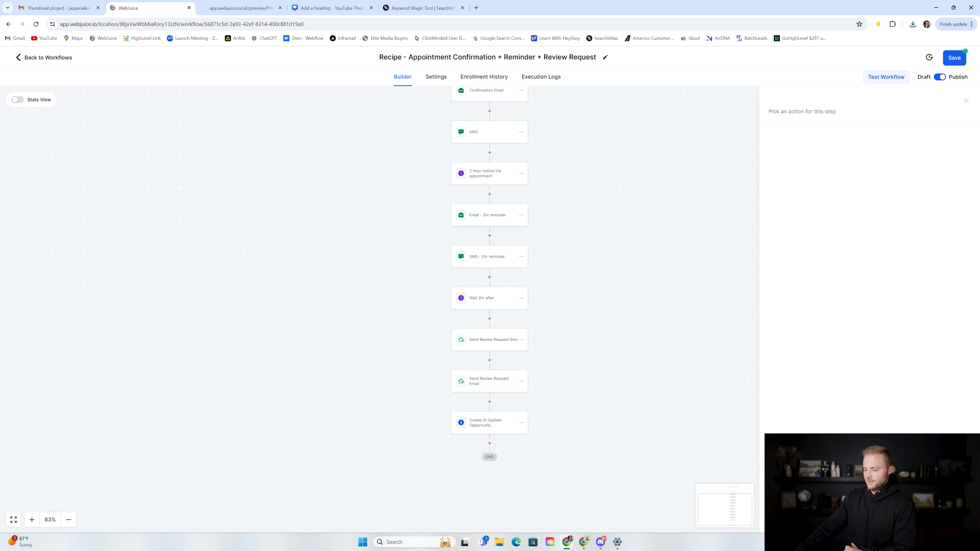
click(485, 432)
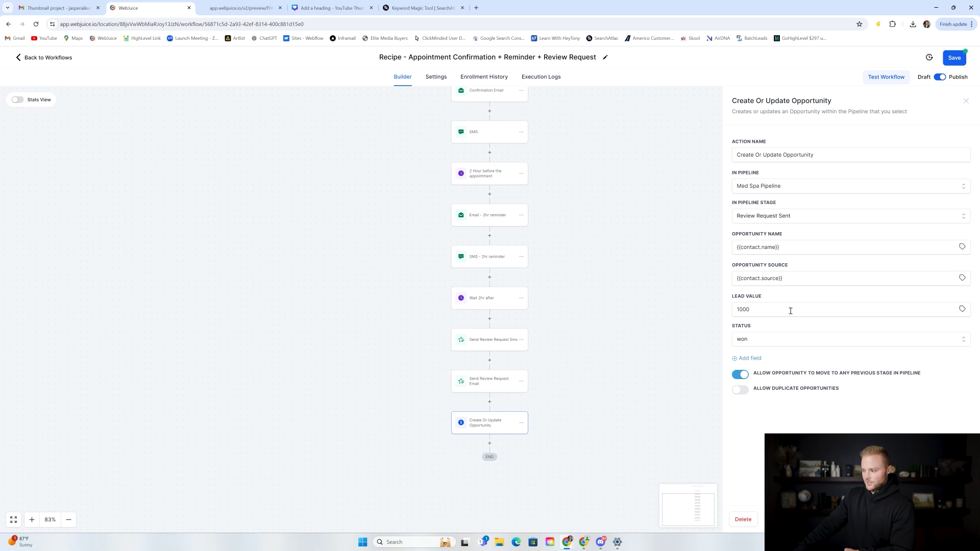
click(653, 306)
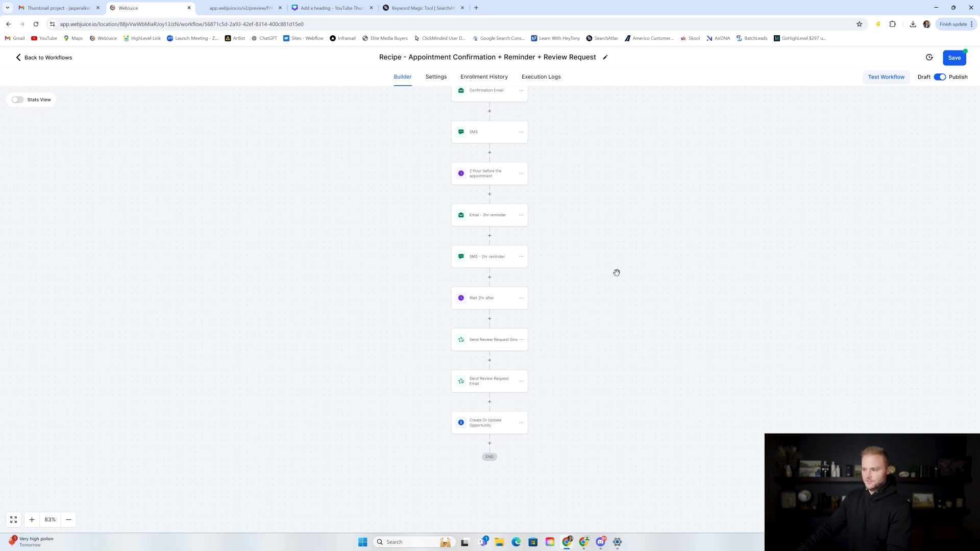
Step: Look over the workflow's Settings tab, then return to the Builder canvas
scroll(633, 273, up, 3)
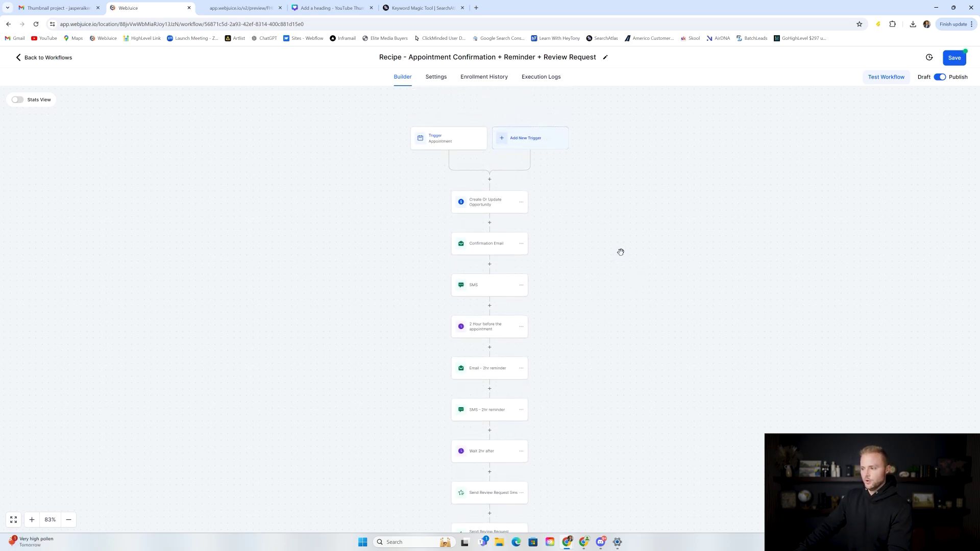
scroll(580, 162, up, 1)
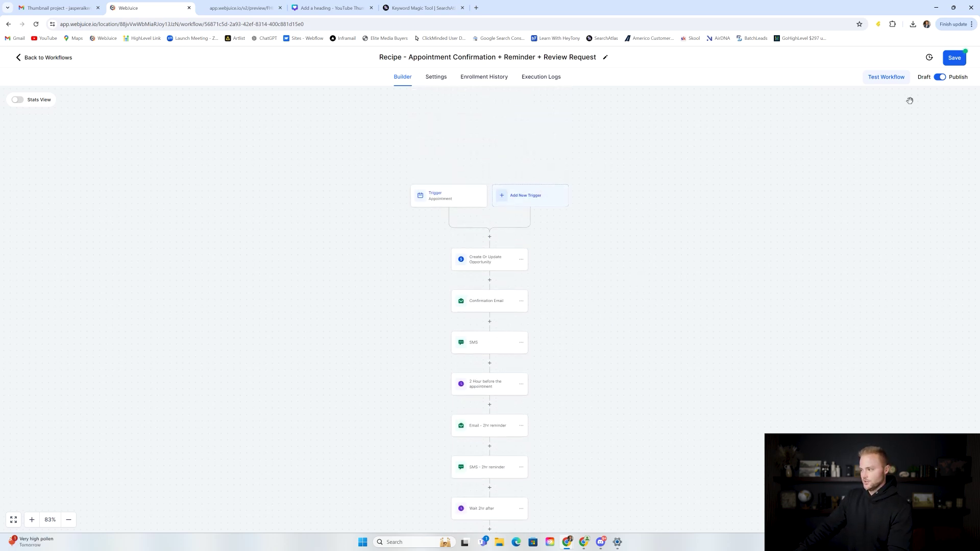
click(438, 77)
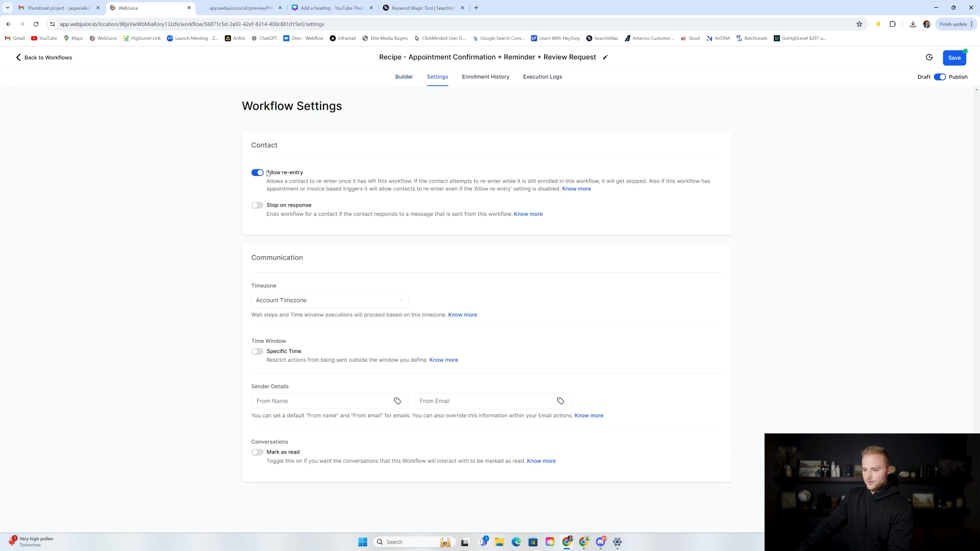
click(403, 78)
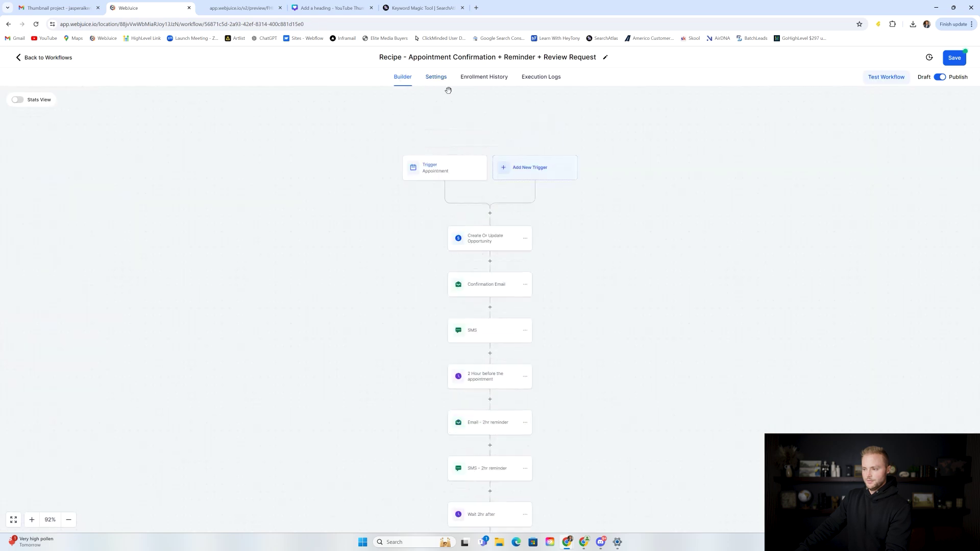
Step: Save the appointment confirmation workflow and open 'Database reactivation discount deal' from the Workflow List
click(960, 63)
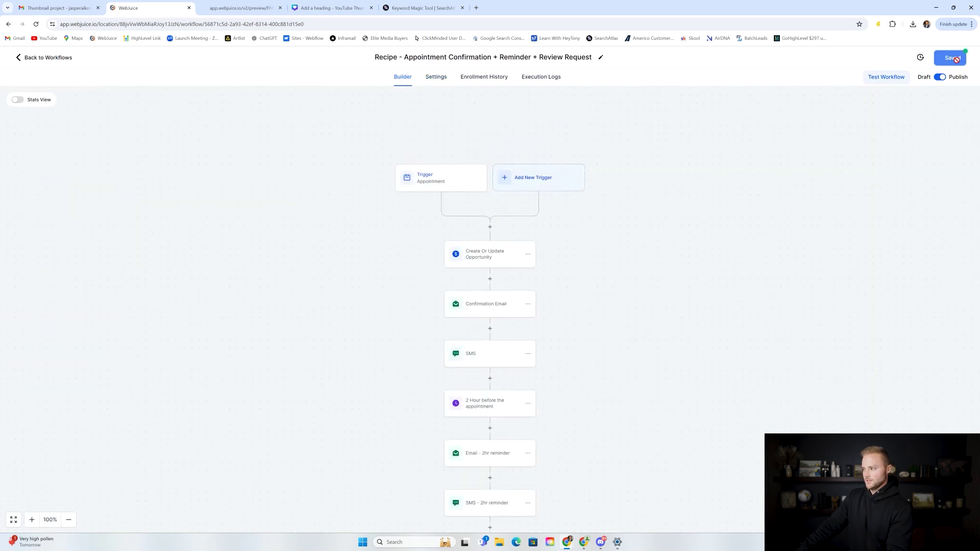
click(49, 57)
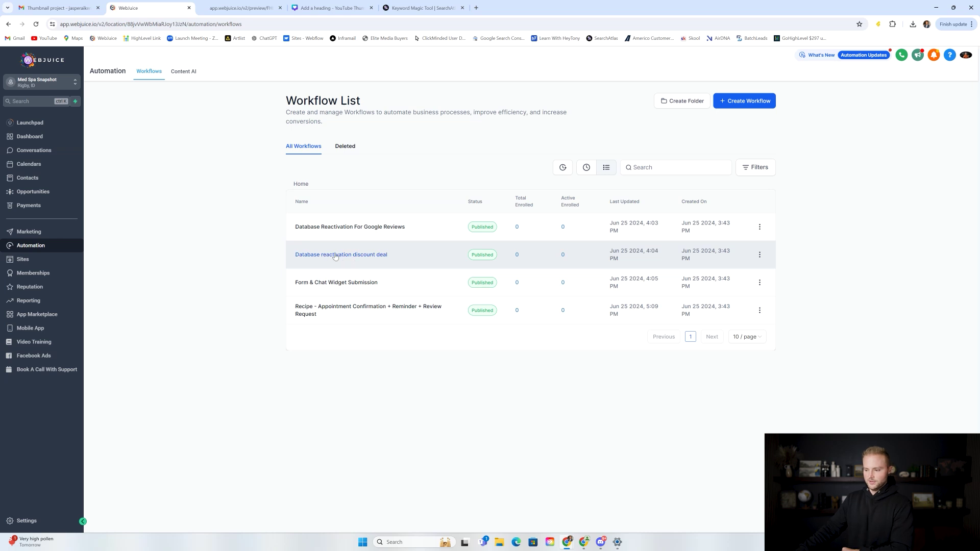
click(338, 256)
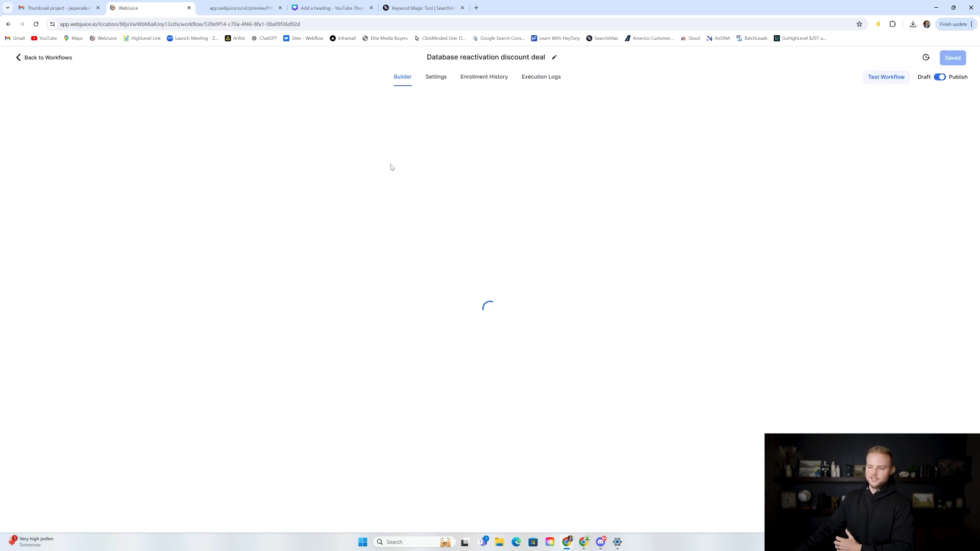
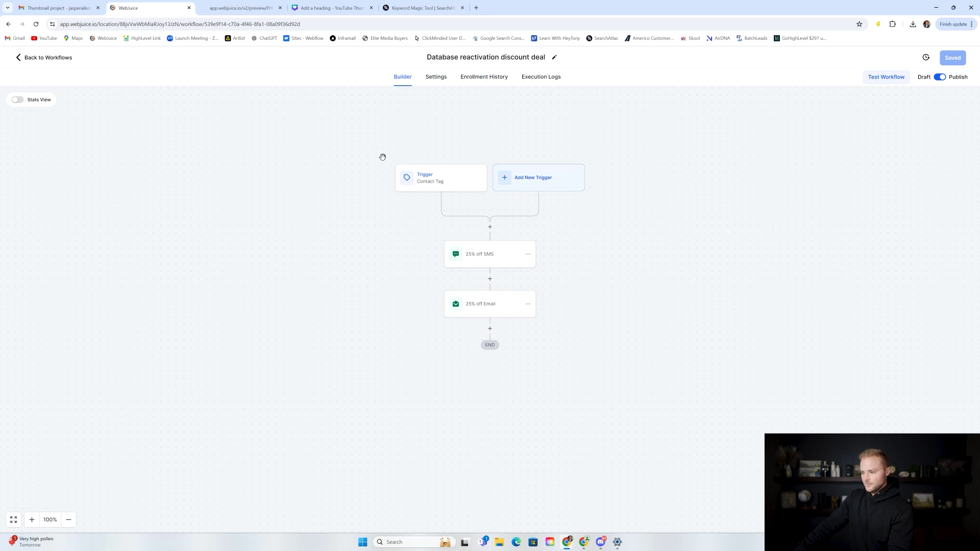
Step: Review the discount workflow's Contact Tag trigger and the 25% off SMS message with its booking link
click(432, 182)
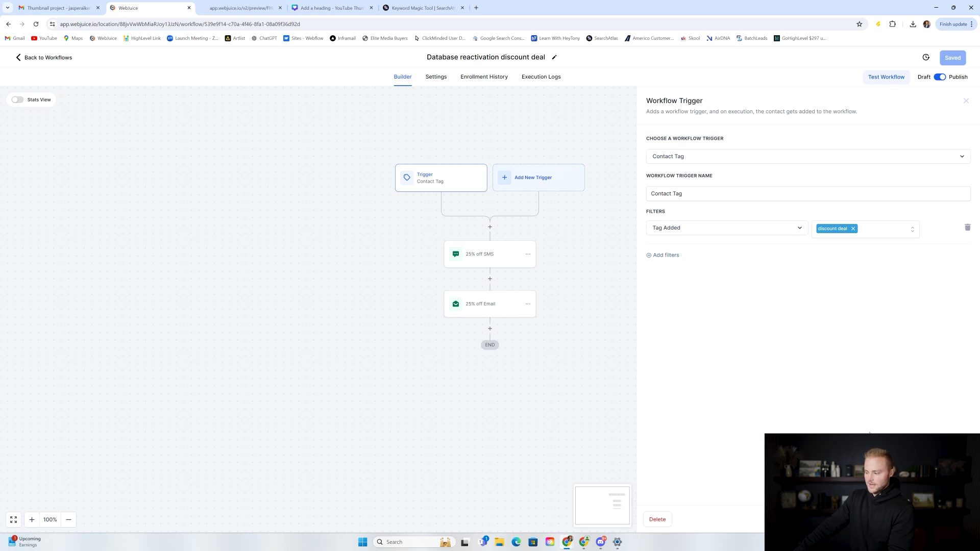
click(894, 520)
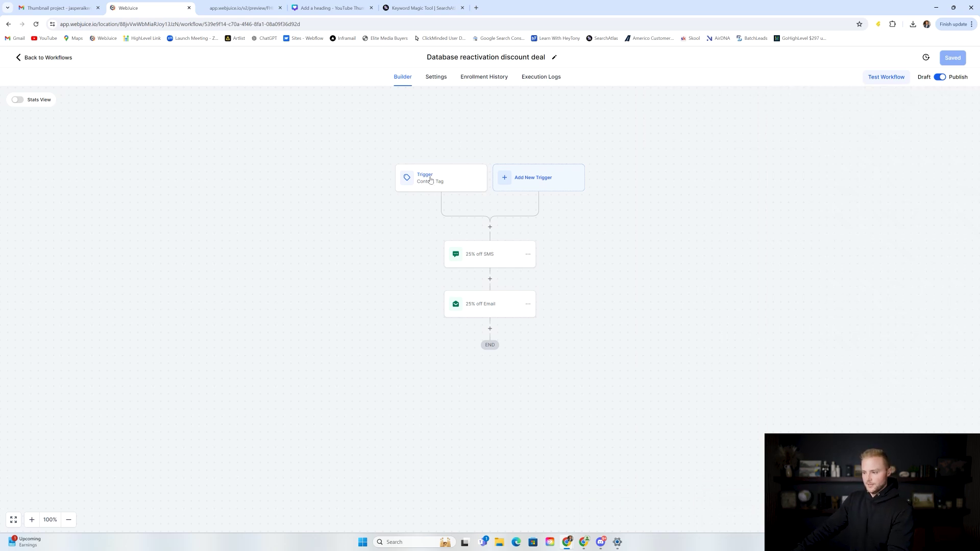
click(486, 262)
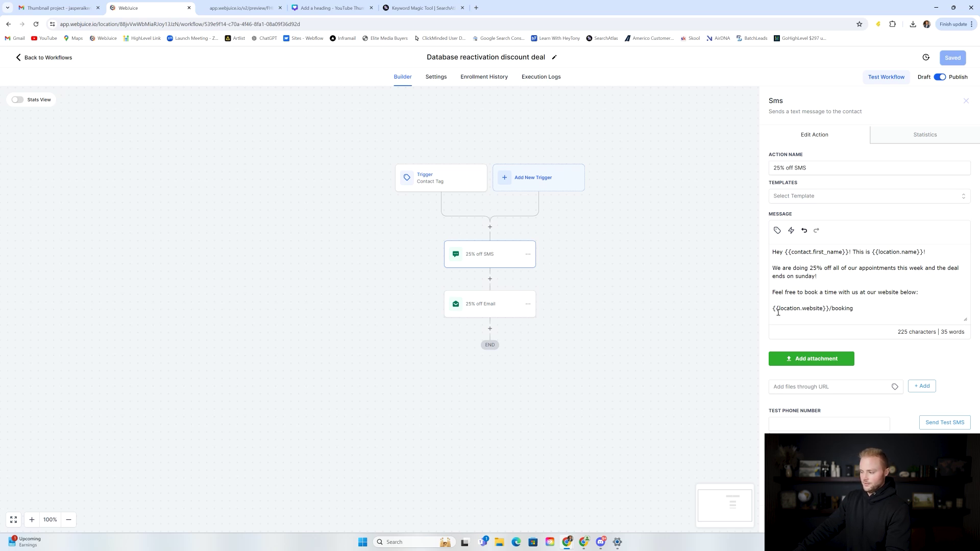
drag(782, 309, 860, 308)
click(859, 308)
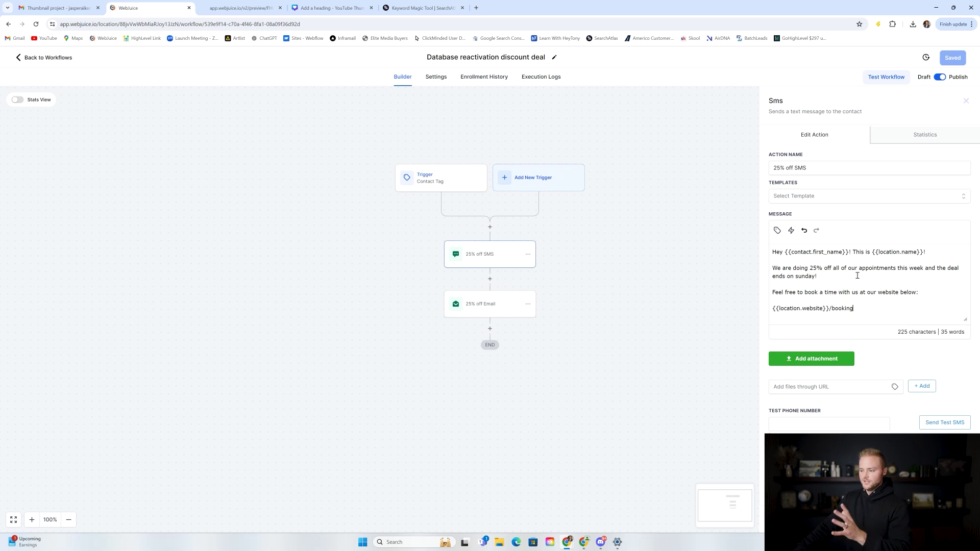
Step: Look over the 25% off Email step, subject '25% Off Your Next Haircut', then close it
click(494, 312)
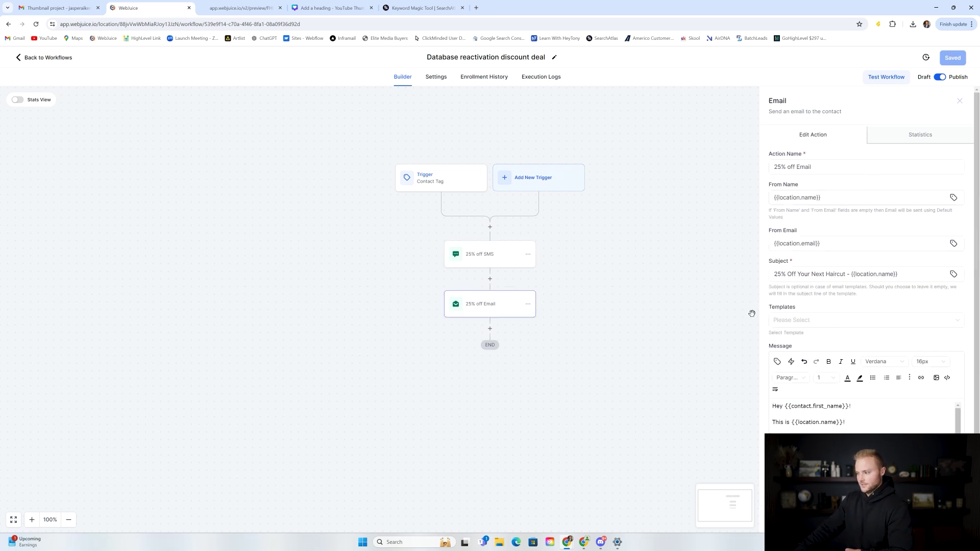
scroll(788, 386, down, 1)
scroll(830, 367, down, 1)
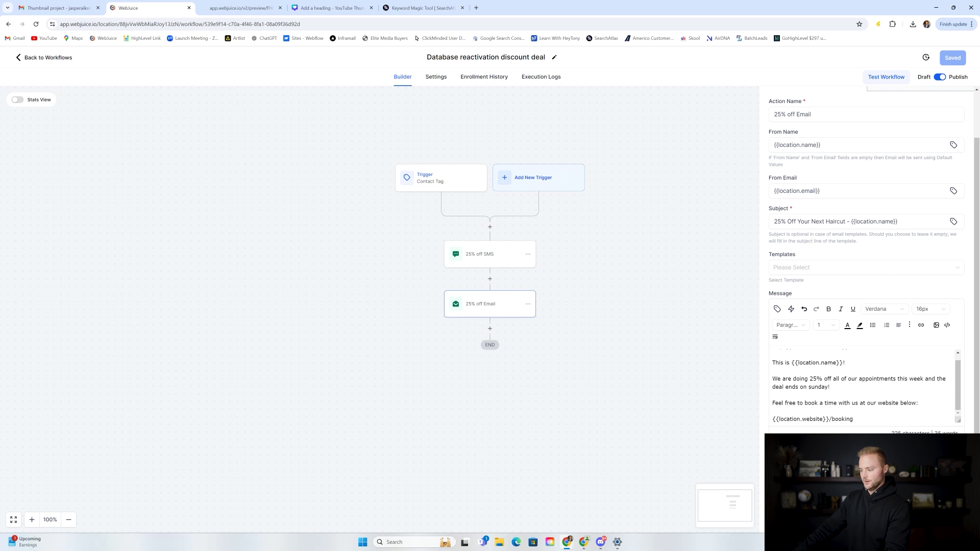
click(682, 348)
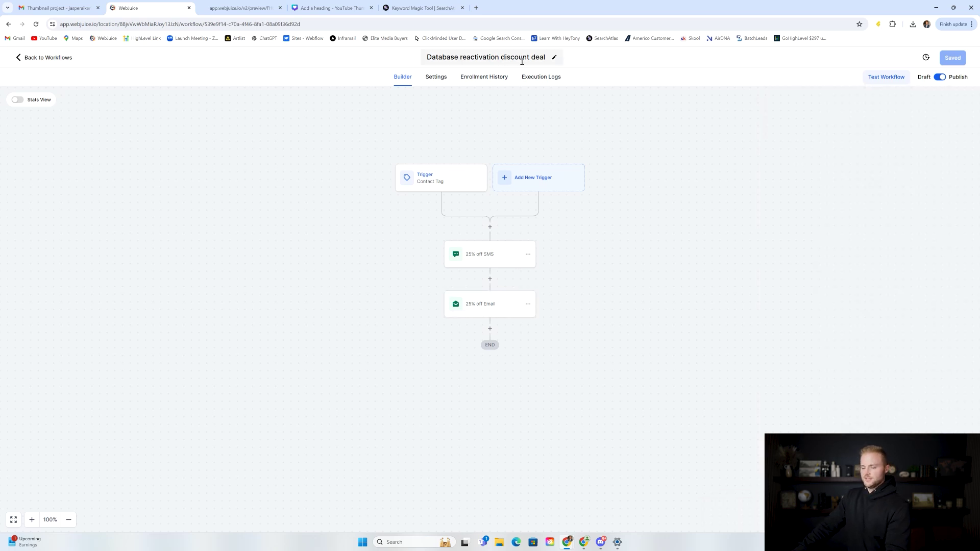
Step: Open Database Reactivation For Google Reviews and review its contact tag trigger and Rate SMS message
click(56, 57)
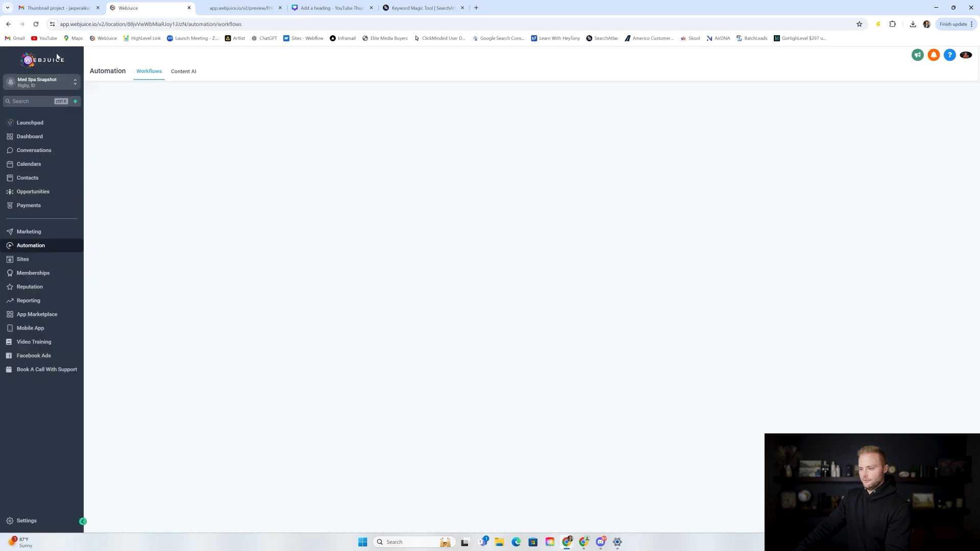
click(364, 228)
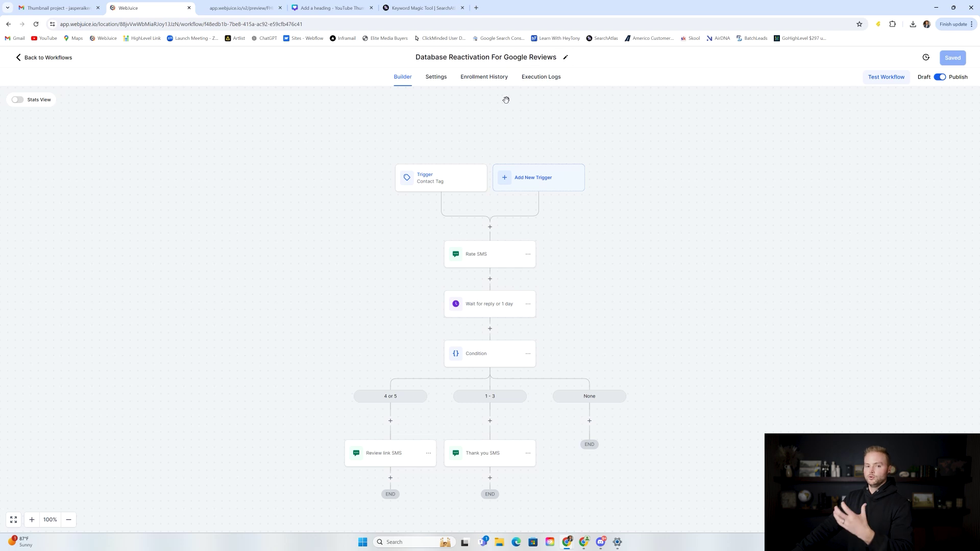
click(437, 186)
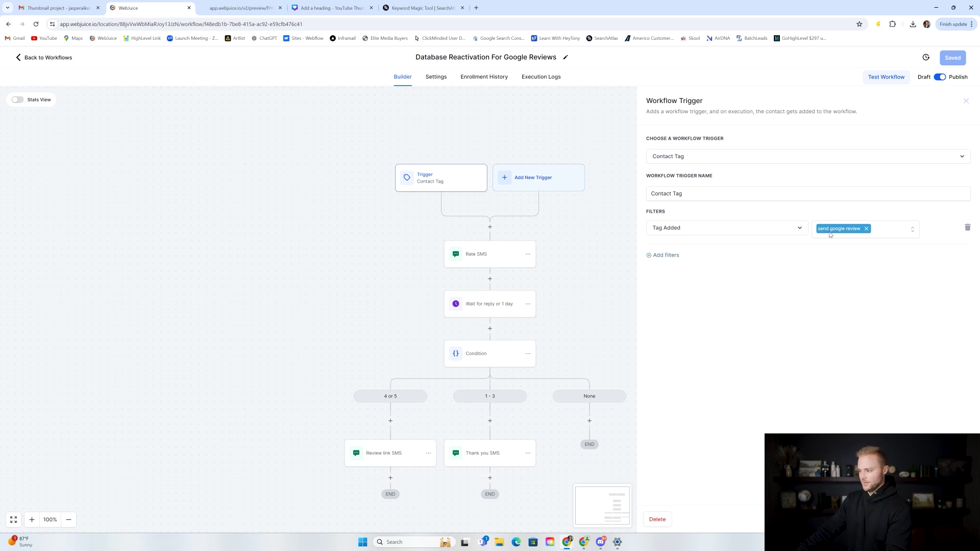
click(625, 298)
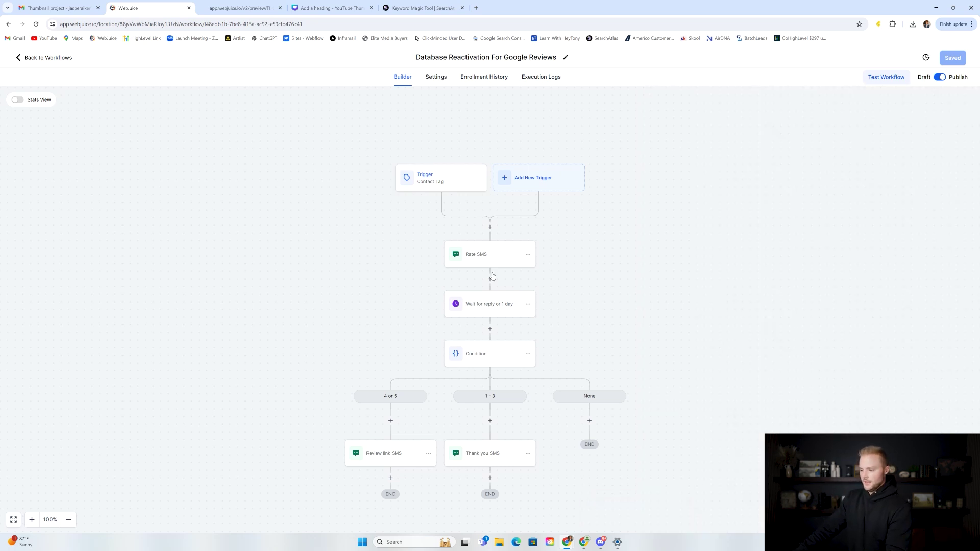
click(490, 265)
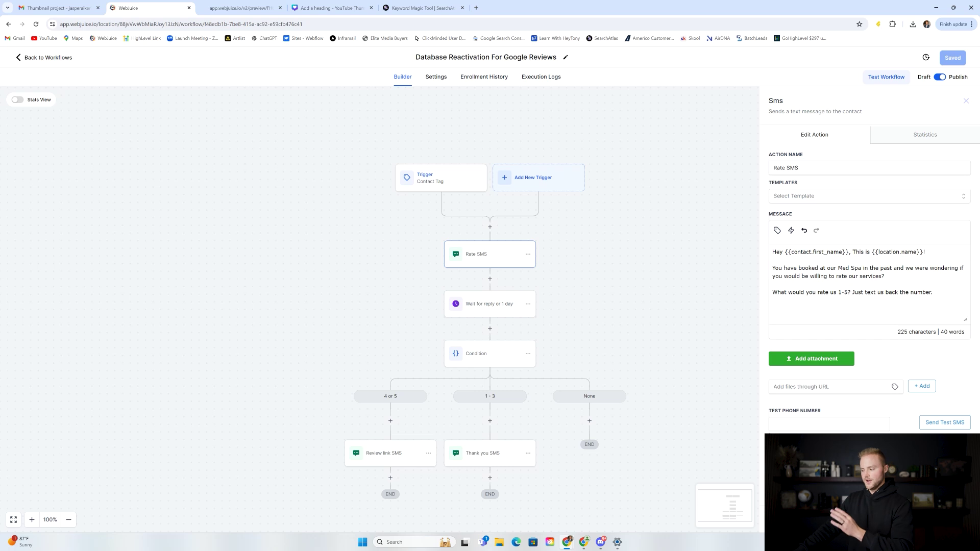
click(713, 346)
scroll(649, 260, down, 2)
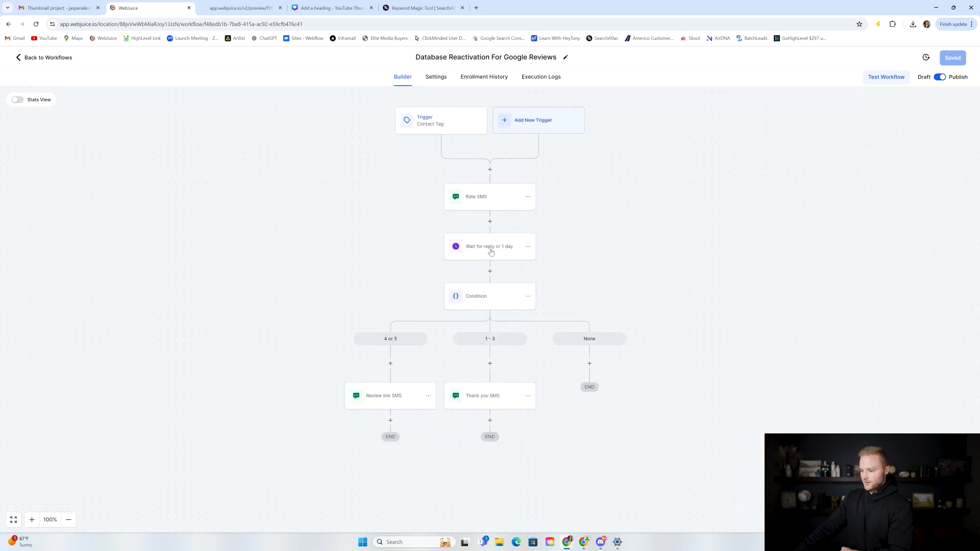
click(490, 251)
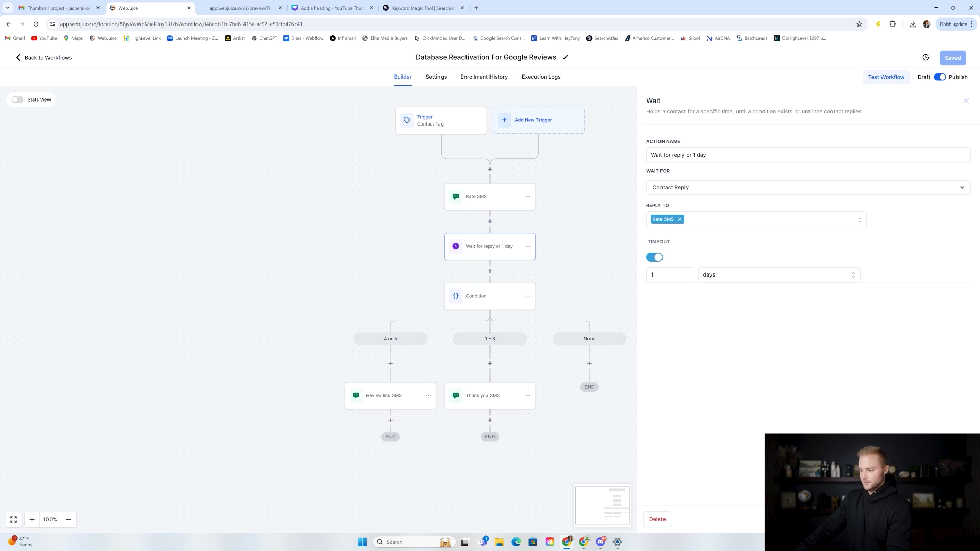
click(903, 520)
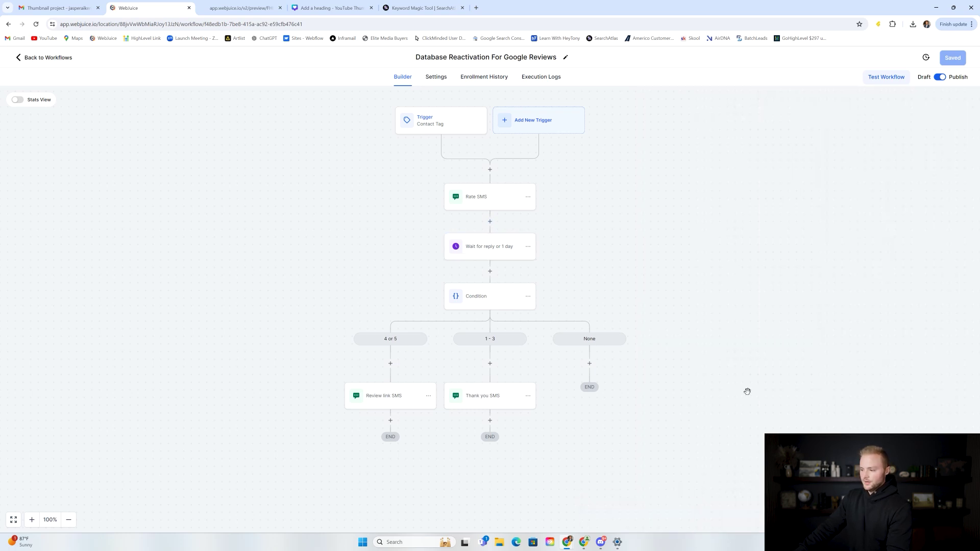
scroll(497, 255, down, 1)
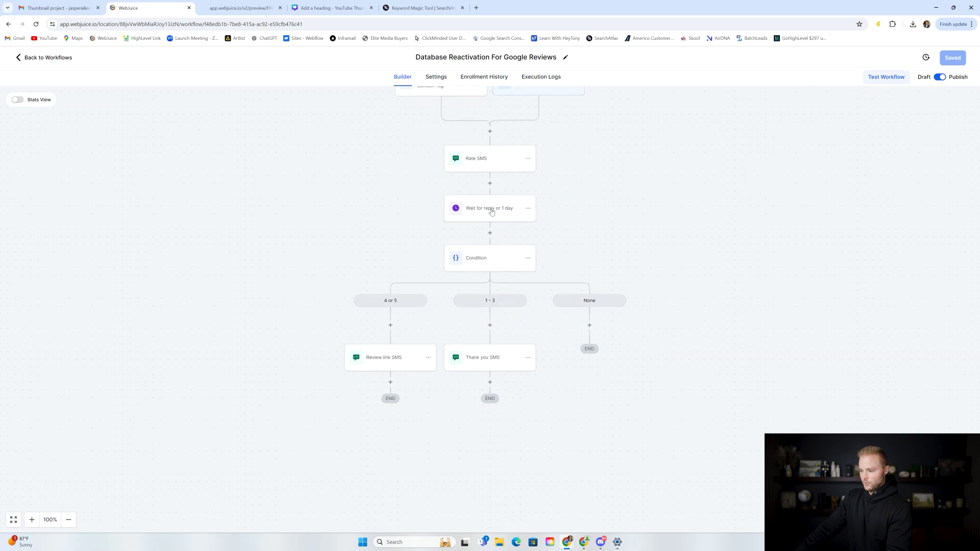
click(496, 262)
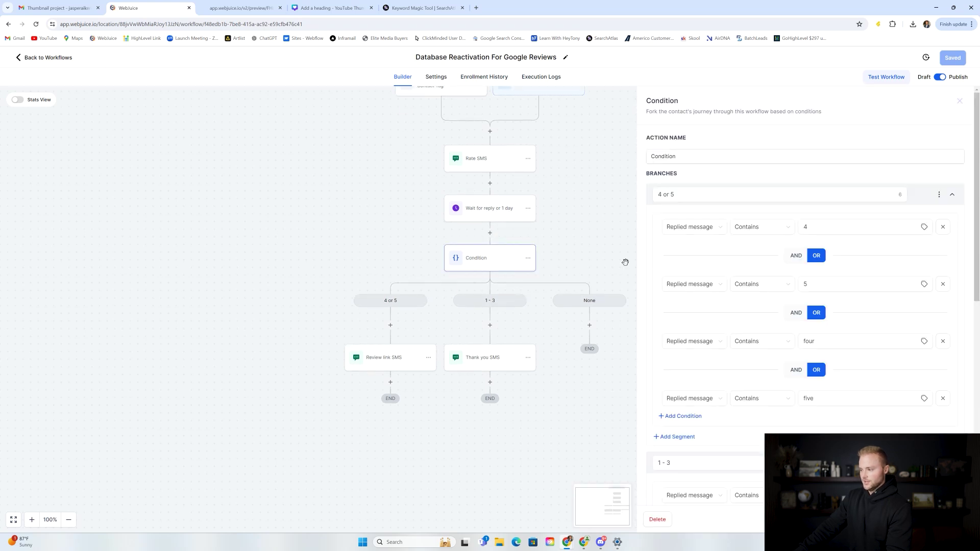
click(664, 194)
drag(659, 195, 676, 195)
click(693, 195)
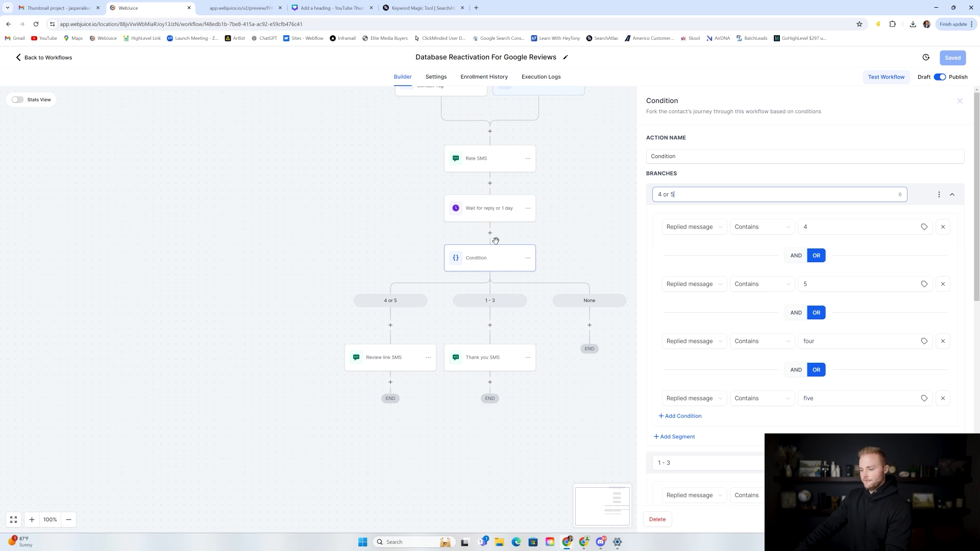
scroll(705, 232, down, 7)
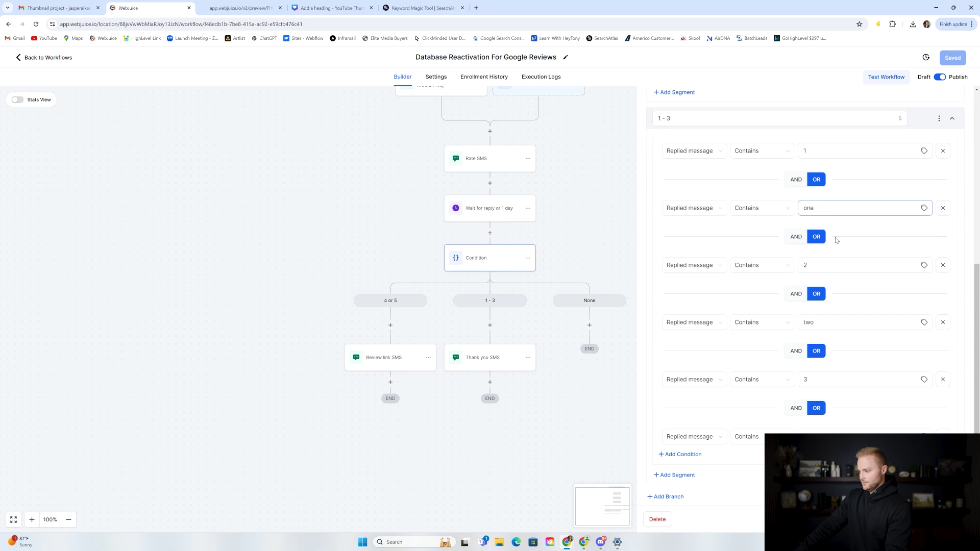
scroll(813, 260, down, 1)
click(806, 328)
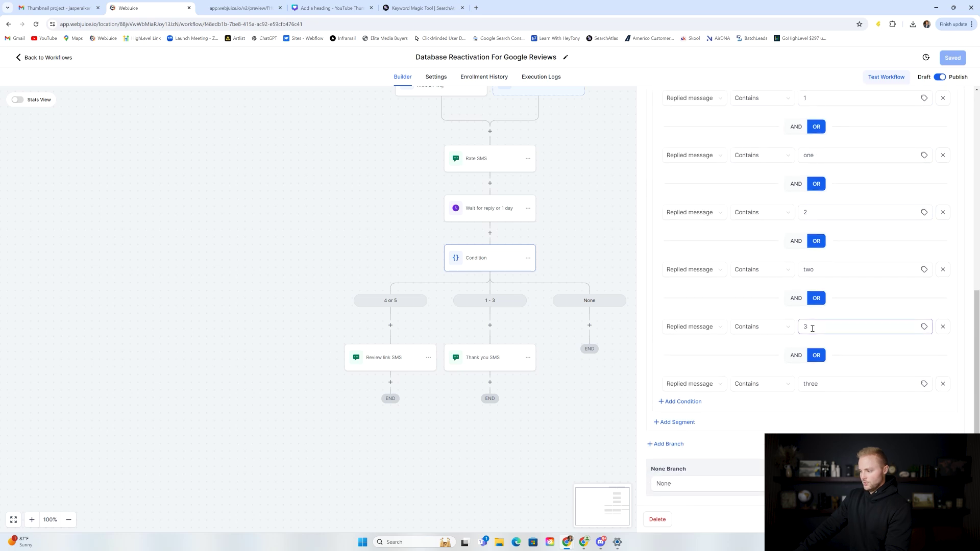
scroll(838, 320, up, 8)
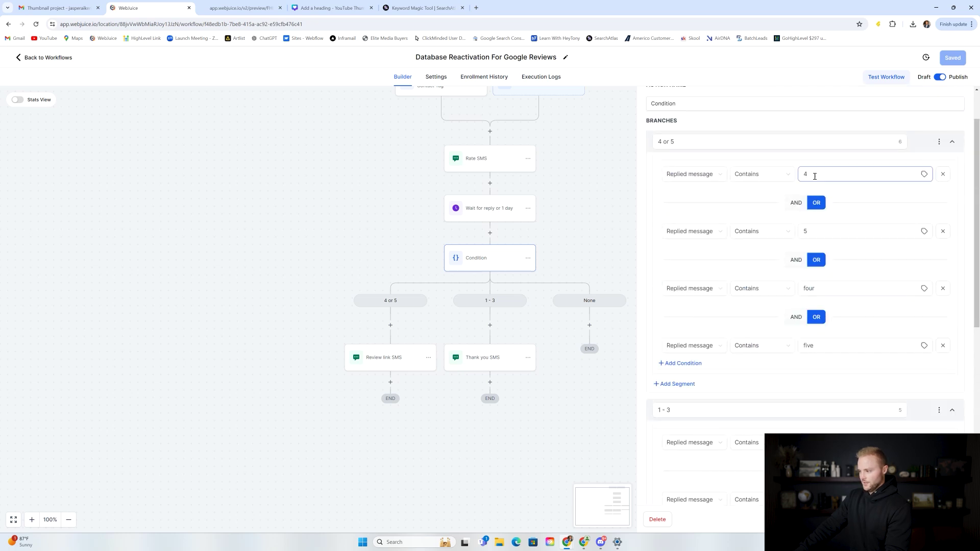
scroll(832, 291, down, 1)
click(810, 136)
click(821, 191)
double_click(817, 250)
double_click(821, 306)
scroll(735, 276, up, 2)
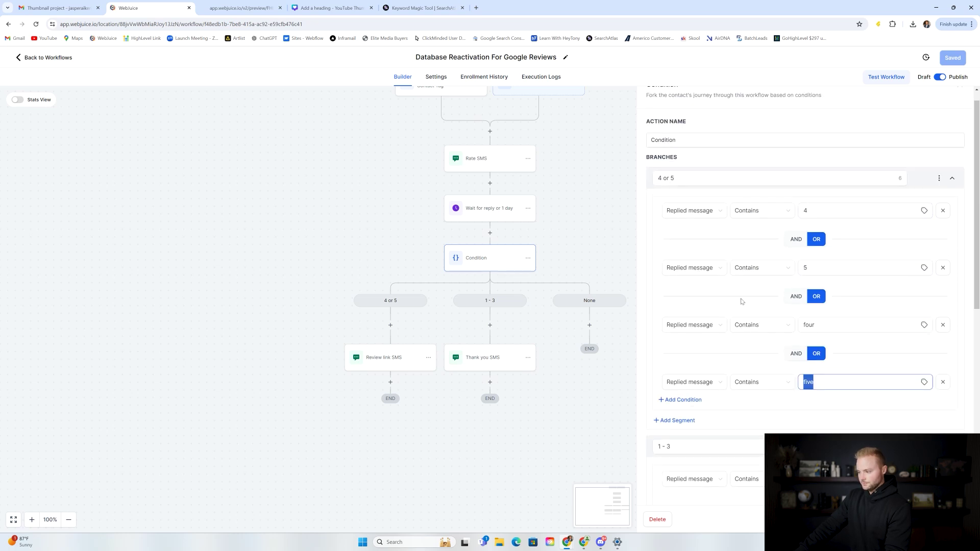
scroll(742, 278, down, 6)
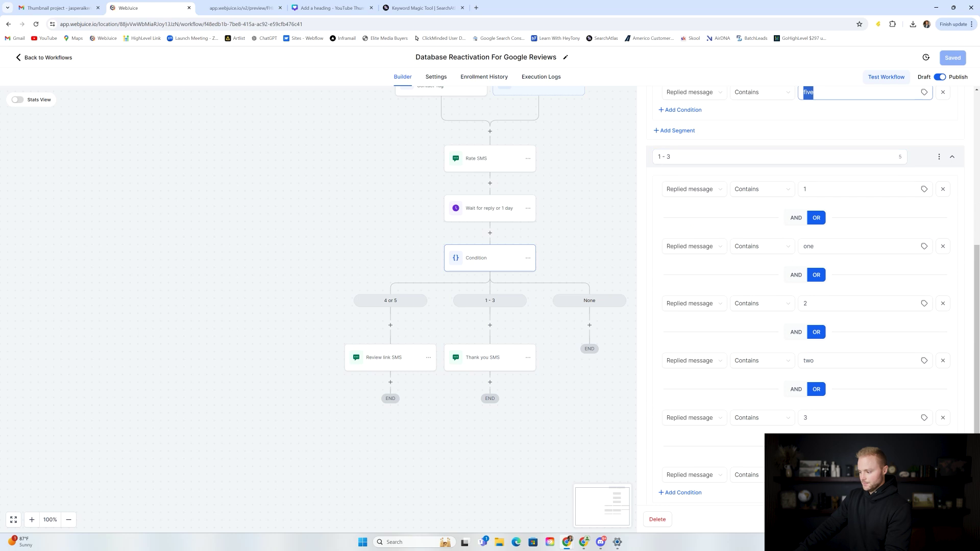
click(566, 231)
scroll(500, 196, down, 1)
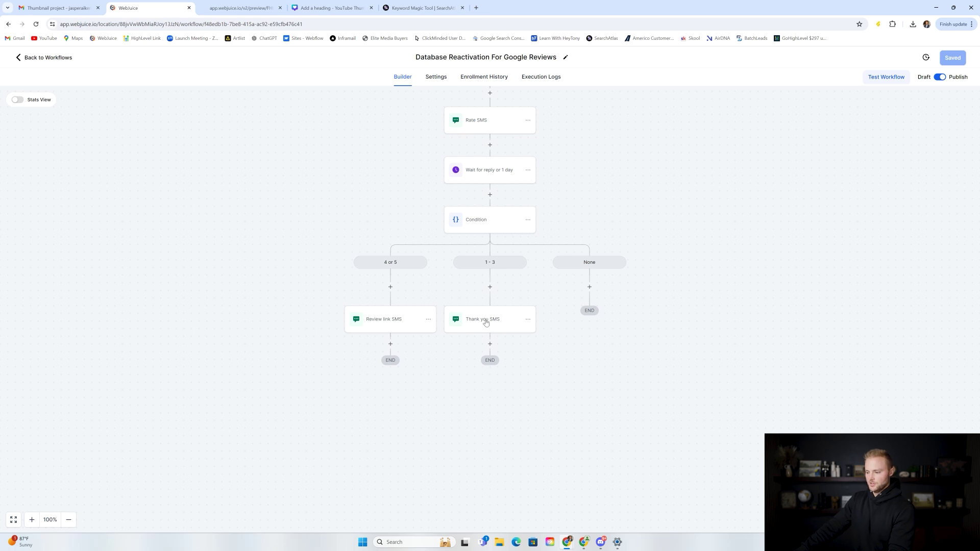
Step: Review the Thank you SMS and the Review link SMS with its Google review link placeholder
click(490, 322)
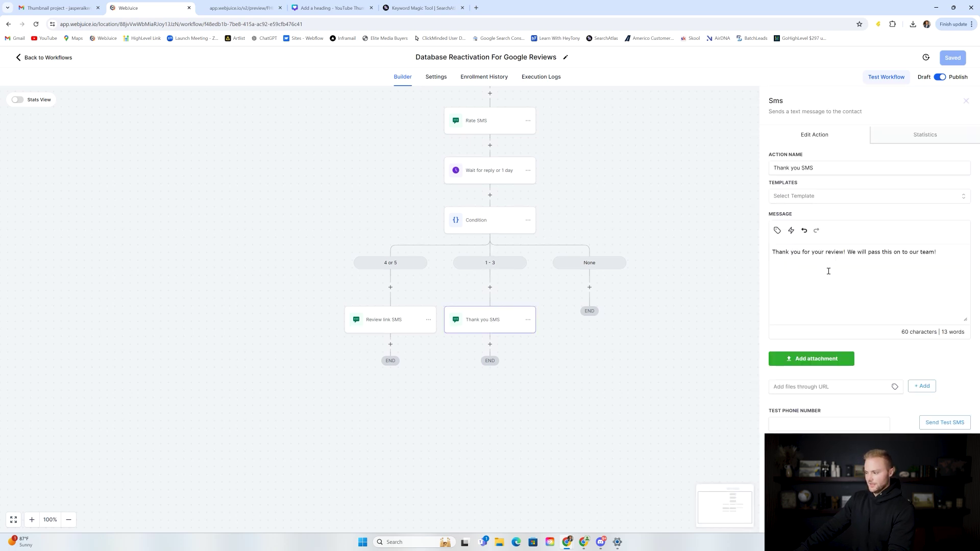
drag(943, 254, 773, 254)
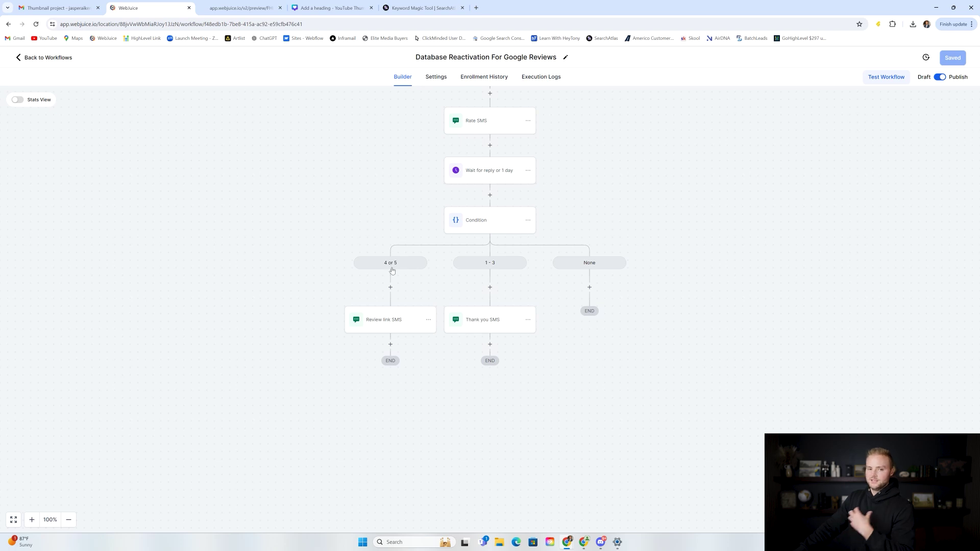
click(389, 327)
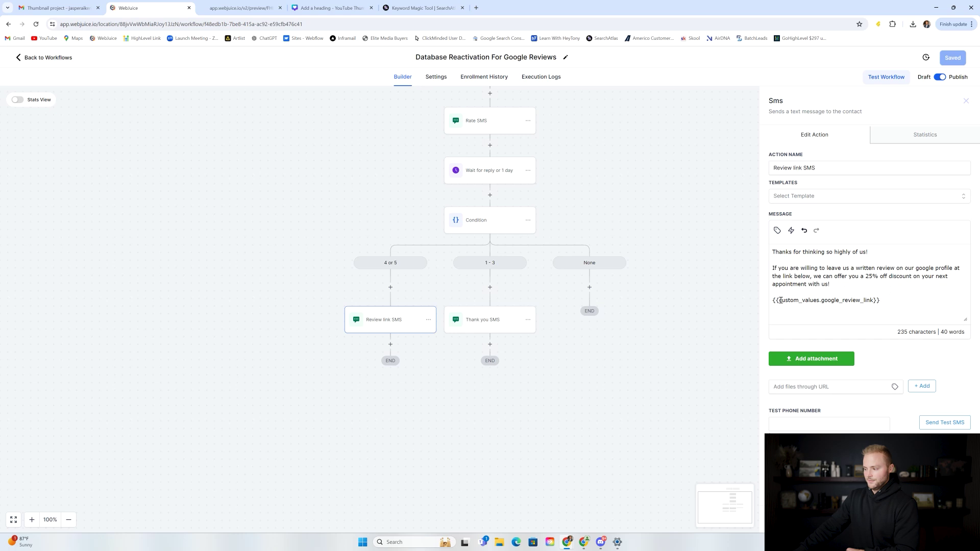
drag(774, 300, 884, 300)
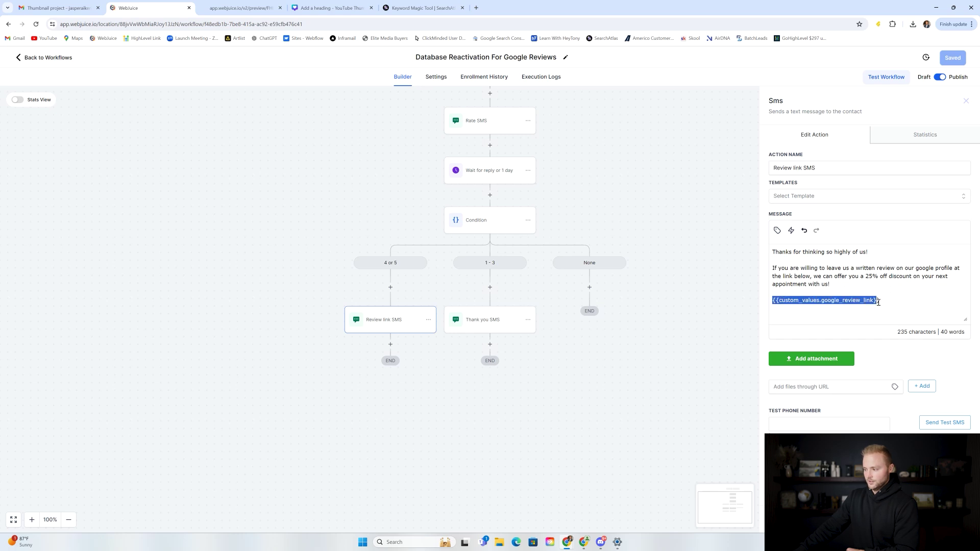
click(884, 300)
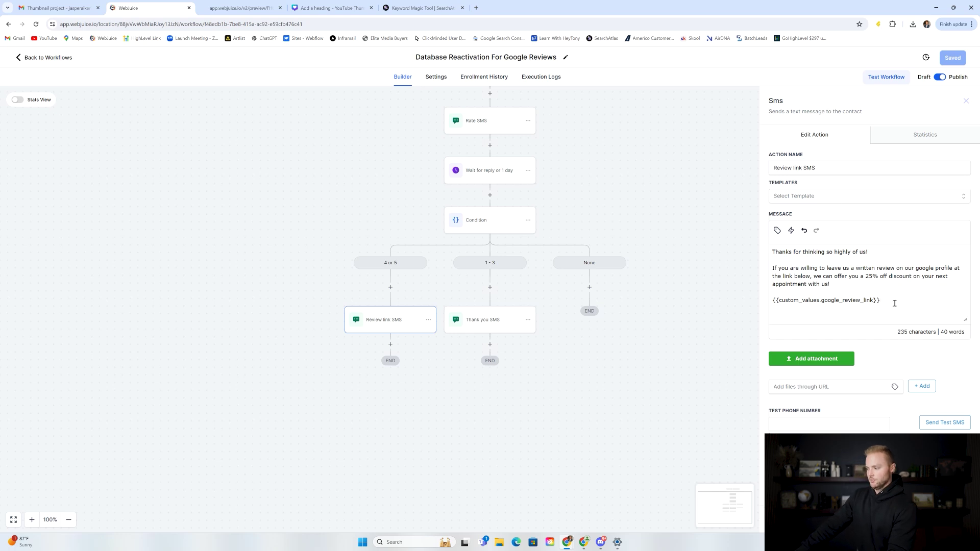
drag(886, 302, 772, 302)
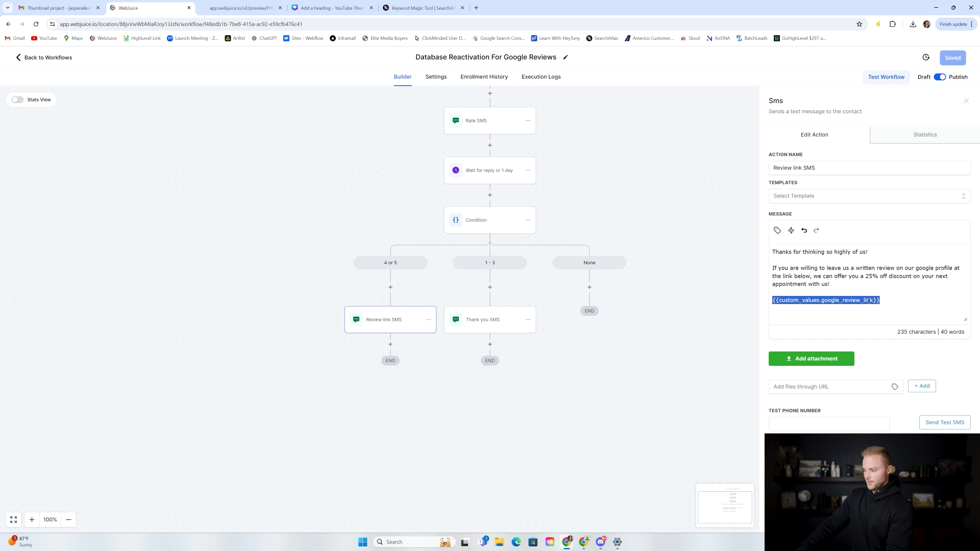
Step: Save the Google Reviews workflow, check its Settings, and return to the Builder
click(966, 101)
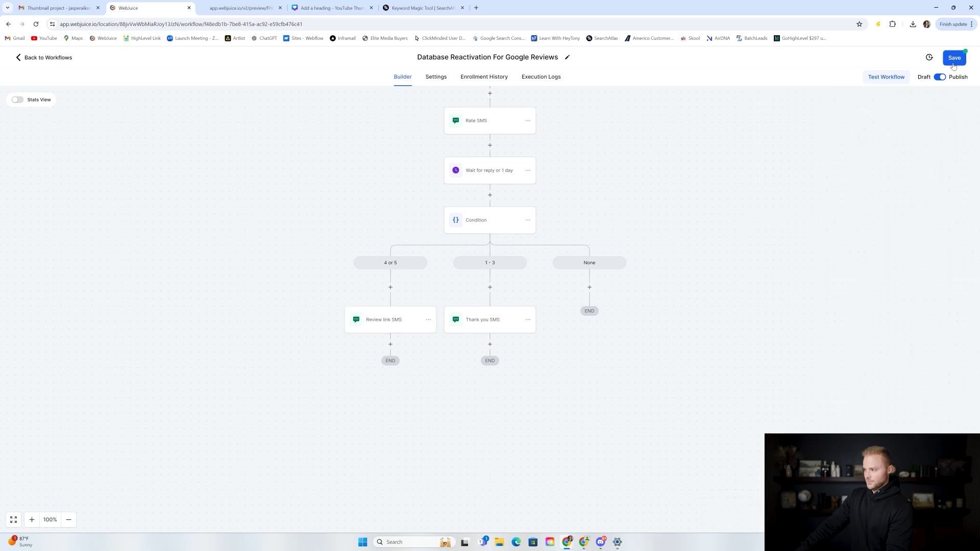
click(954, 58)
click(437, 77)
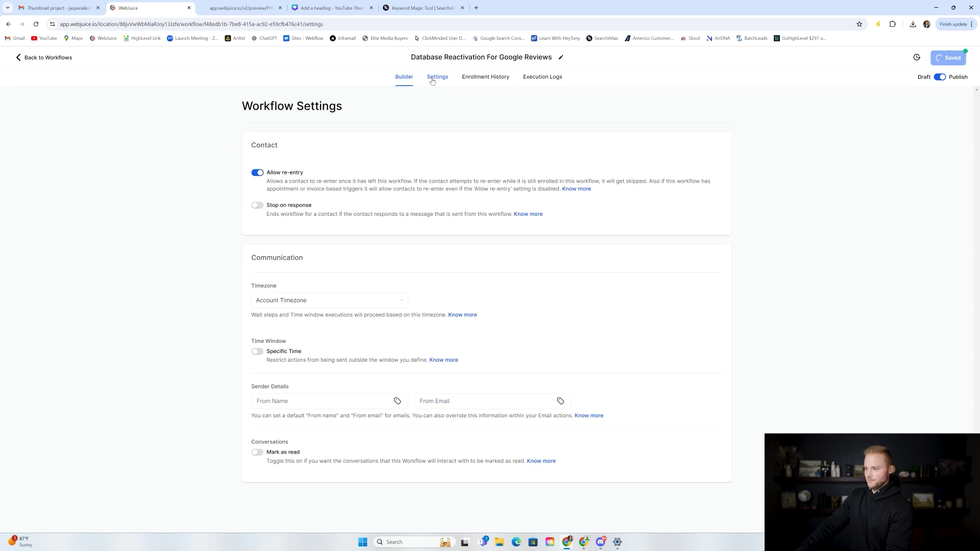
click(403, 76)
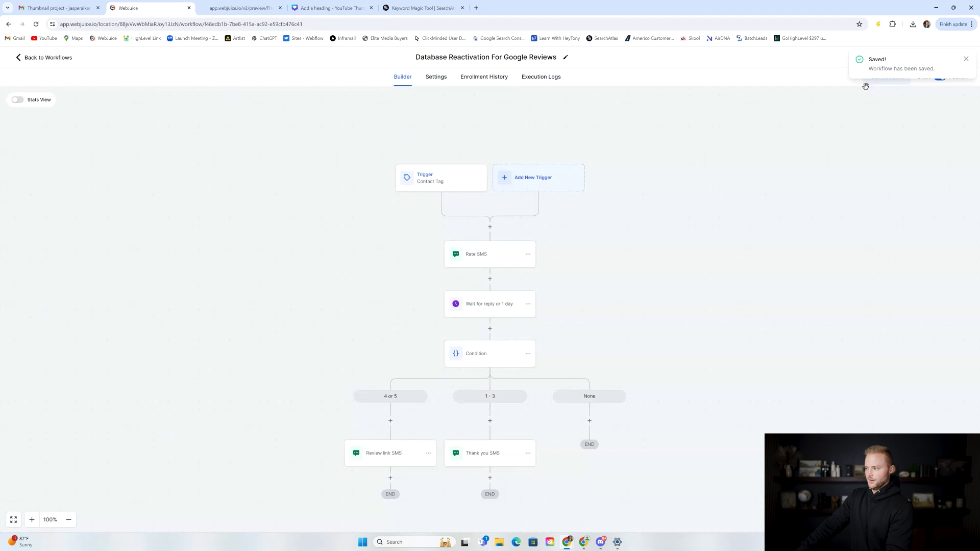
click(967, 60)
click(42, 58)
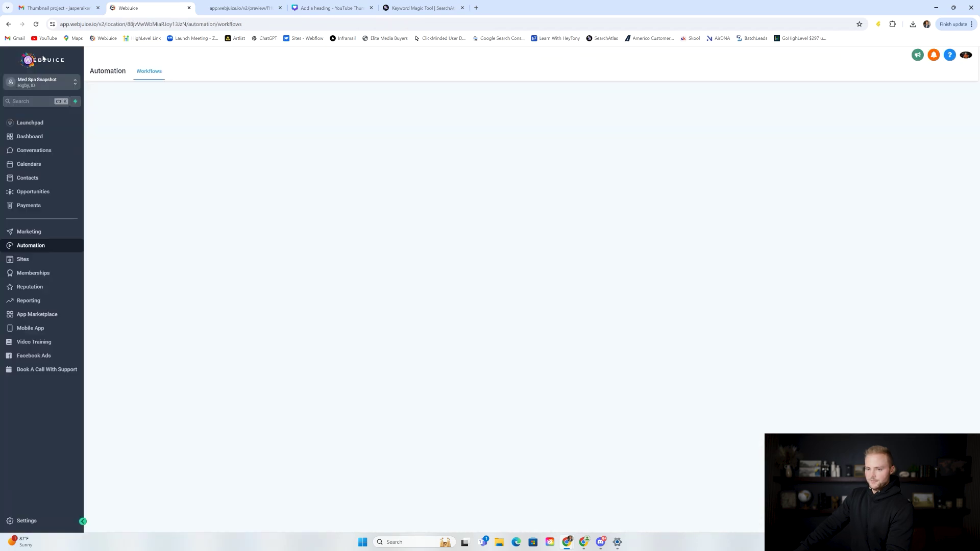
click(31, 521)
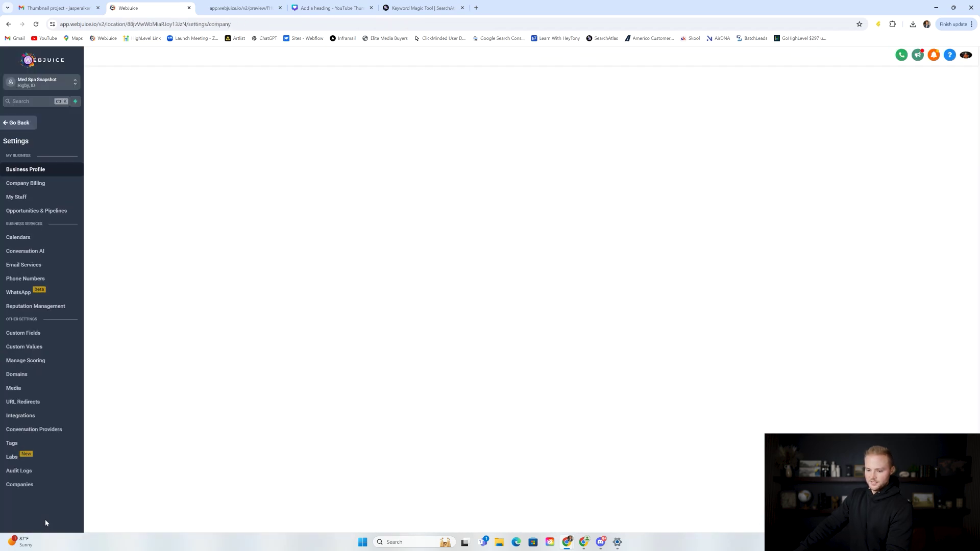
click(69, 347)
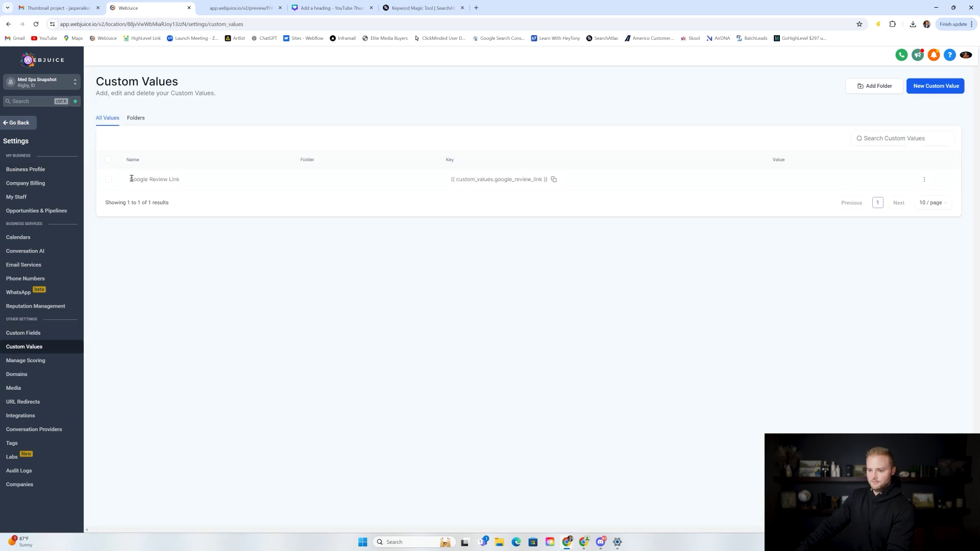
drag(131, 179, 182, 183)
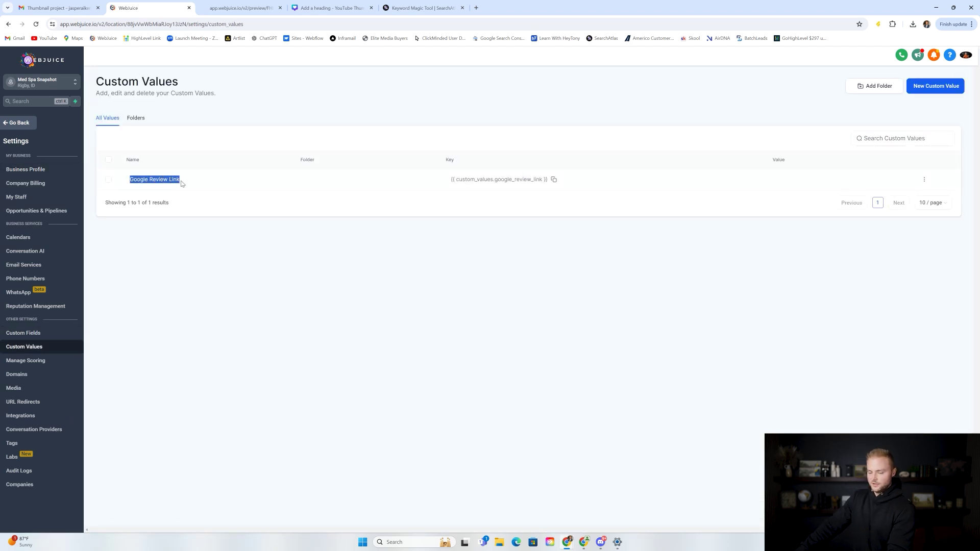
click(191, 175)
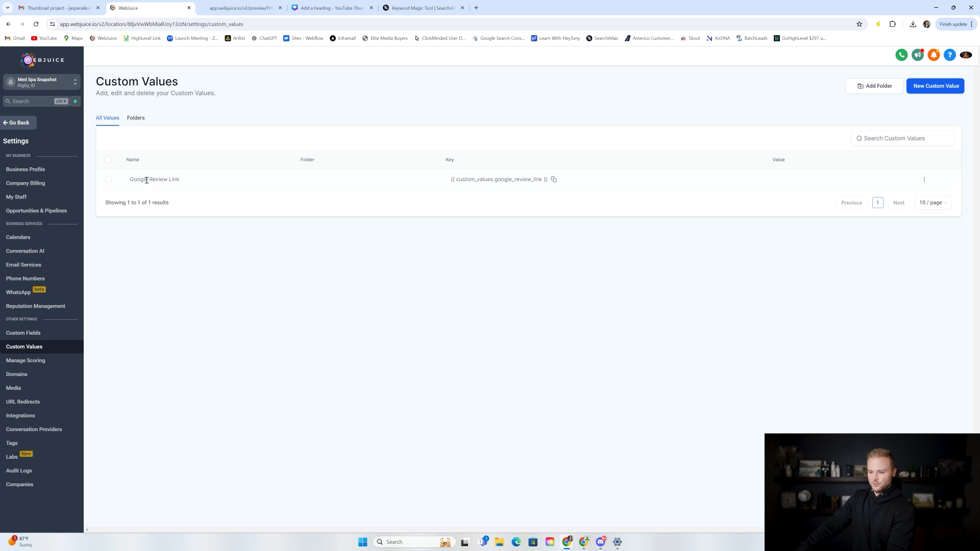
click(930, 91)
click(461, 266)
text(google review link)
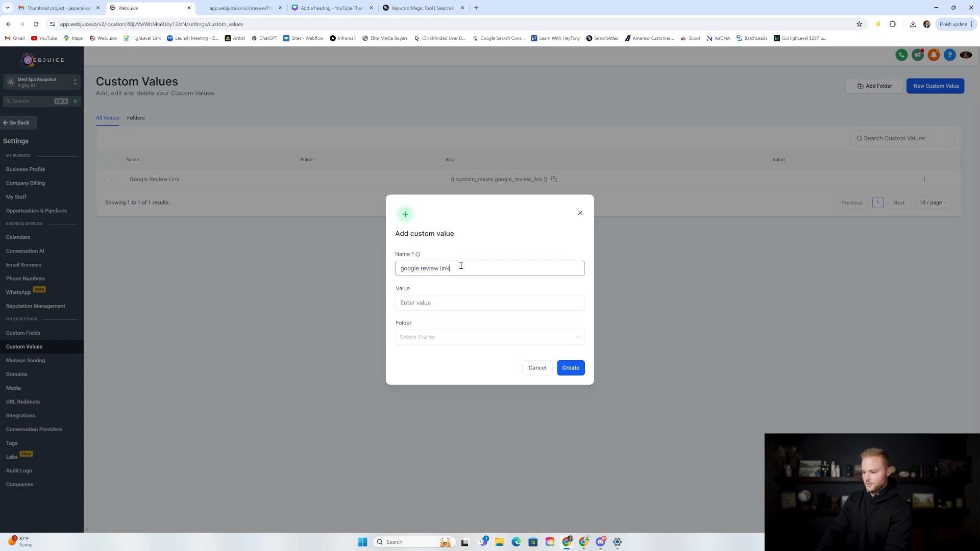
click(417, 302)
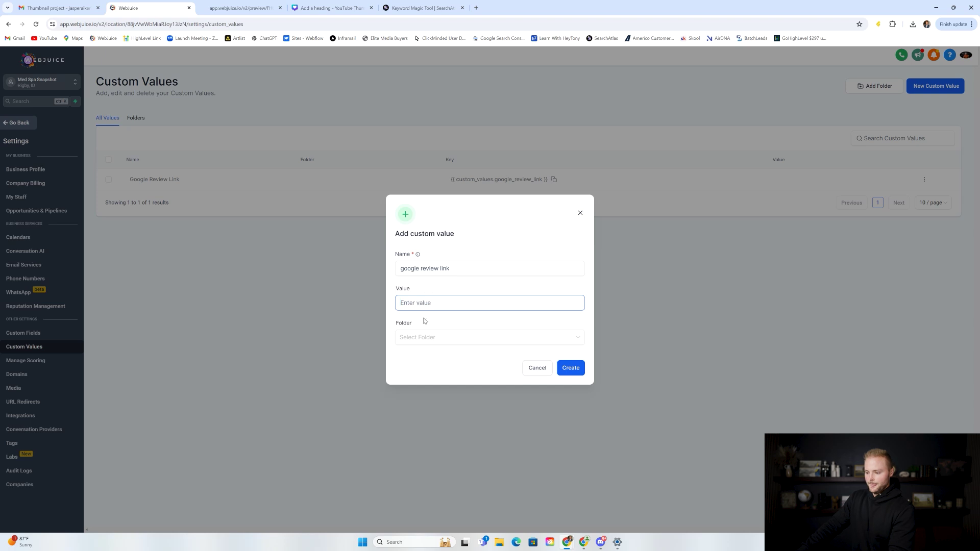
click(540, 370)
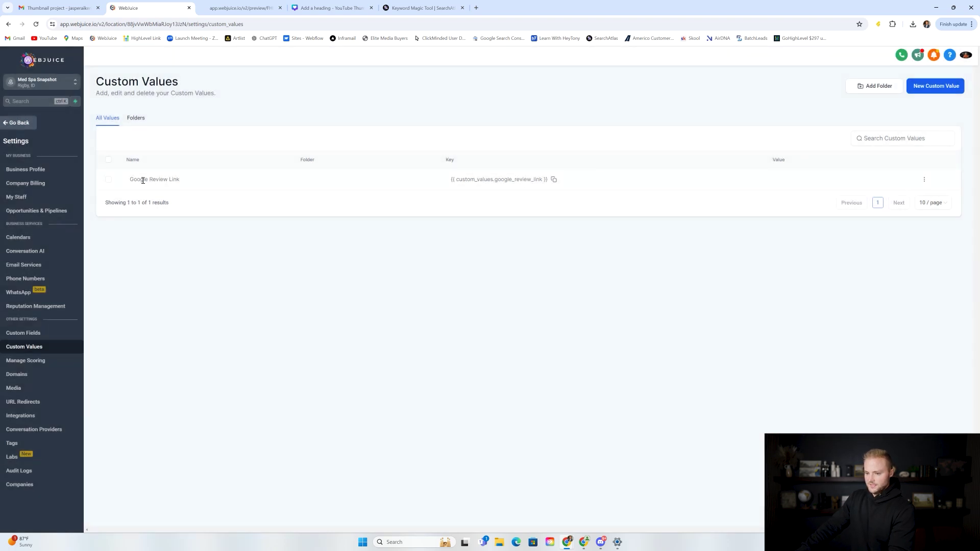
click(924, 180)
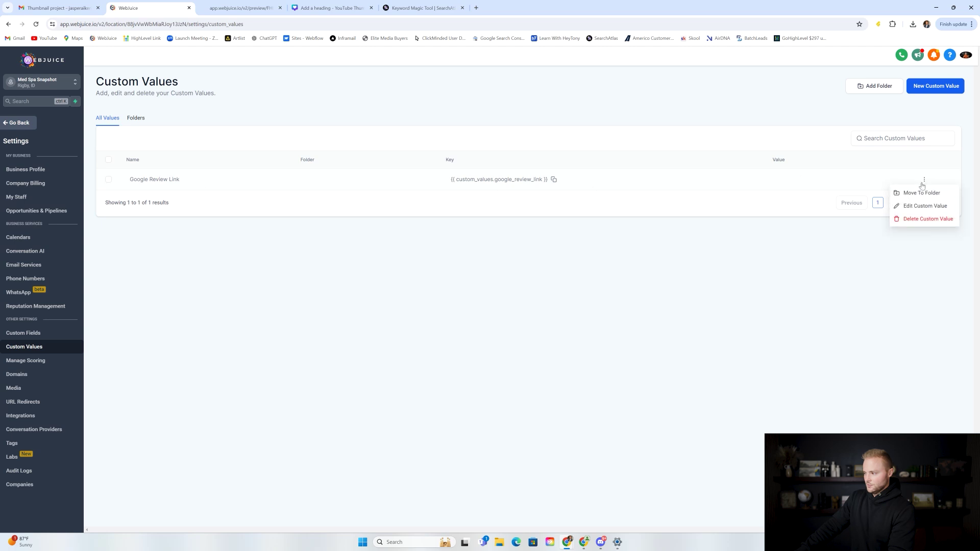
click(919, 203)
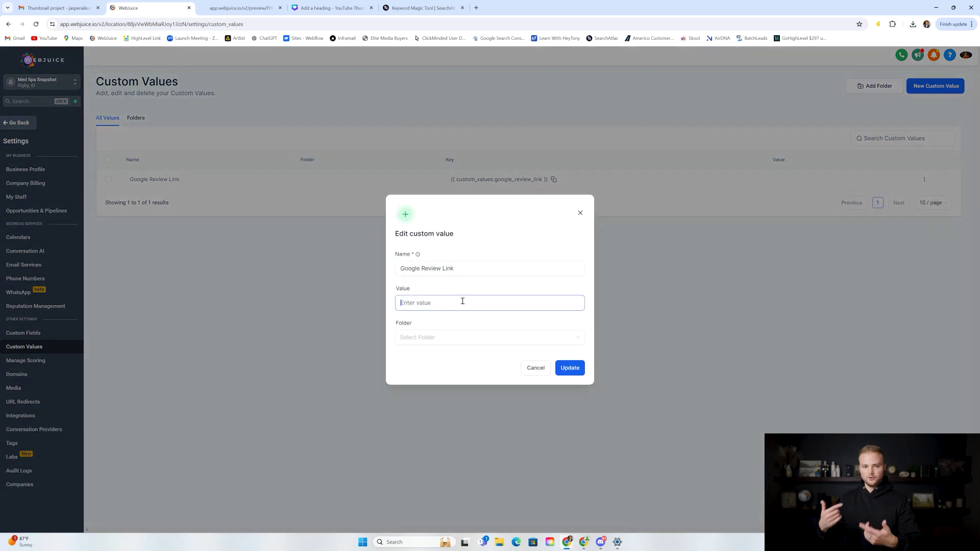
click(580, 213)
click(28, 128)
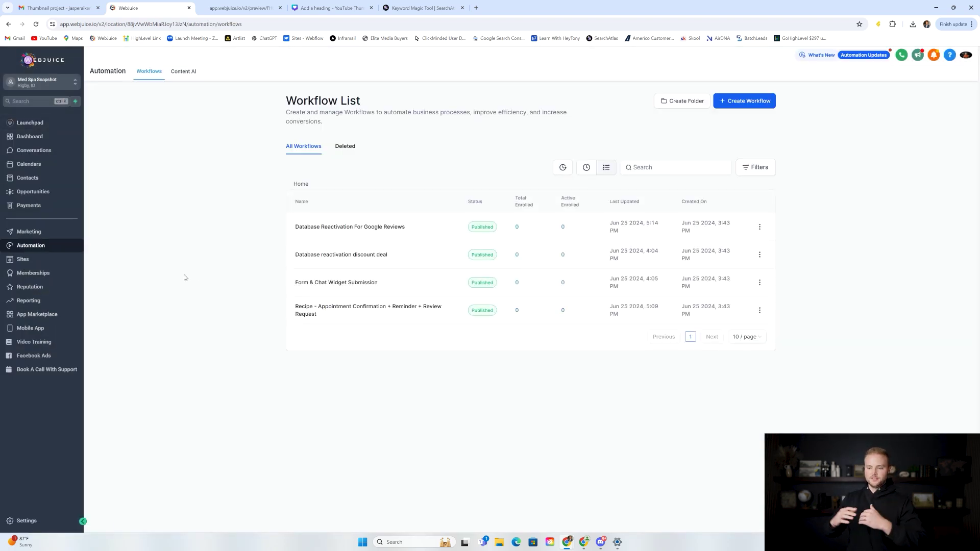
Step: Glance at the Dr.SKIN site preview, then bring up the Canva 'HighLevel Sub-Account Setup' slide
click(232, 4)
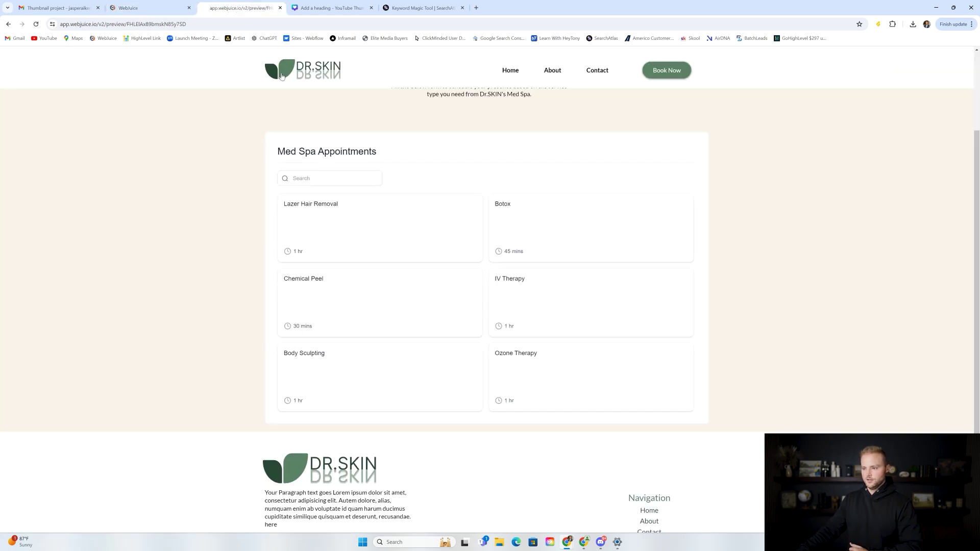
click(331, 8)
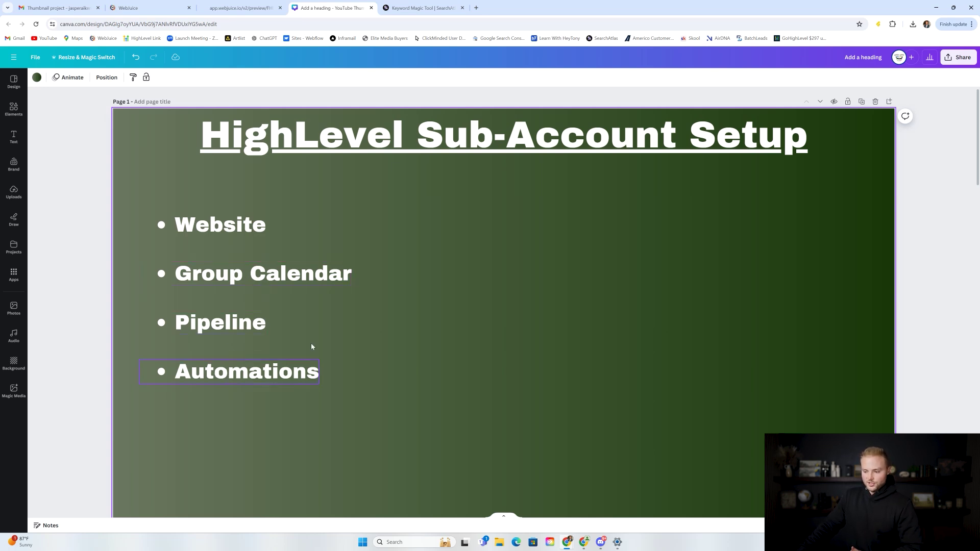
Step: Move to the 'SEO And Google Ads' slide, then pull up the 'med spa' keyword results
drag(974, 148, 979, 215)
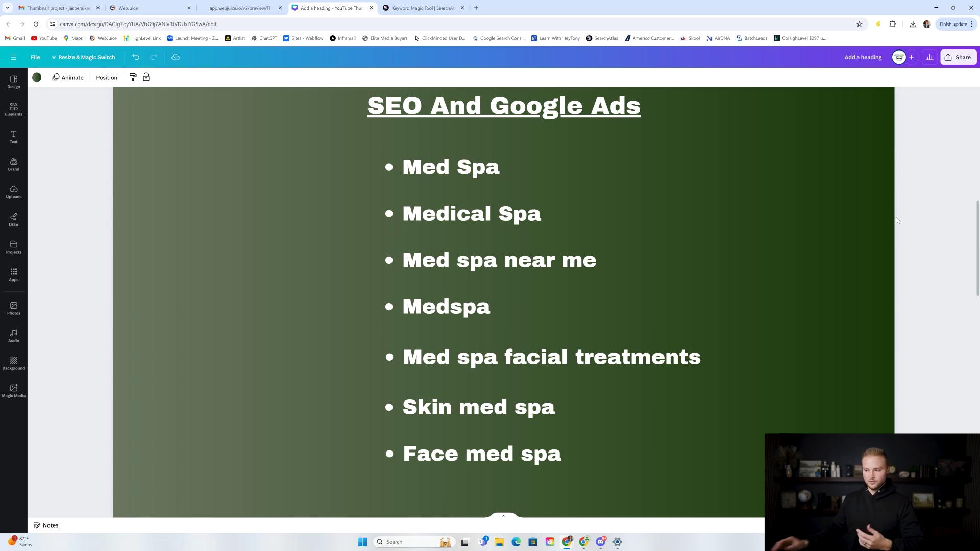
click(411, 8)
scroll(409, 155, up, 3)
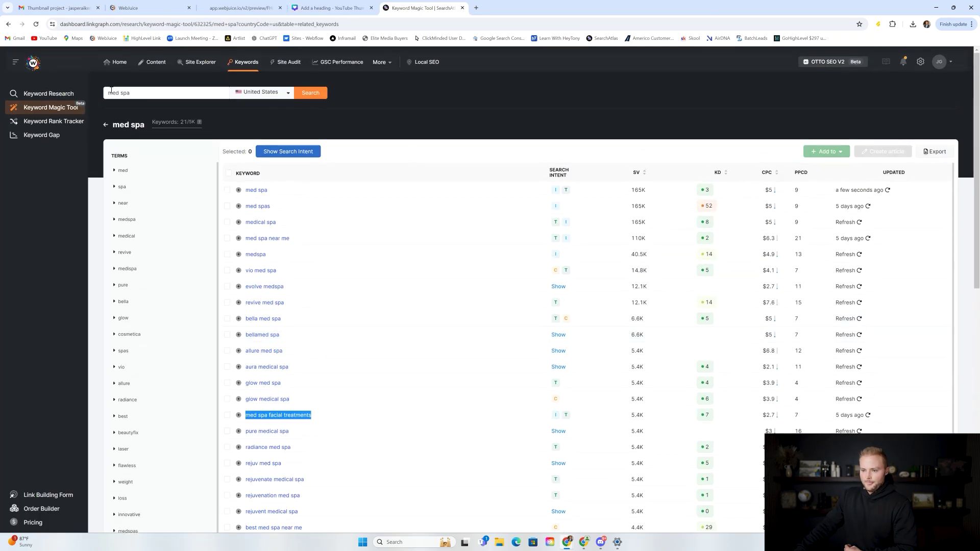
Step: Look over the 'med spa' keyword table, led by med spa, med spas and medical spa at 165K
click(137, 94)
drag(109, 94, 129, 95)
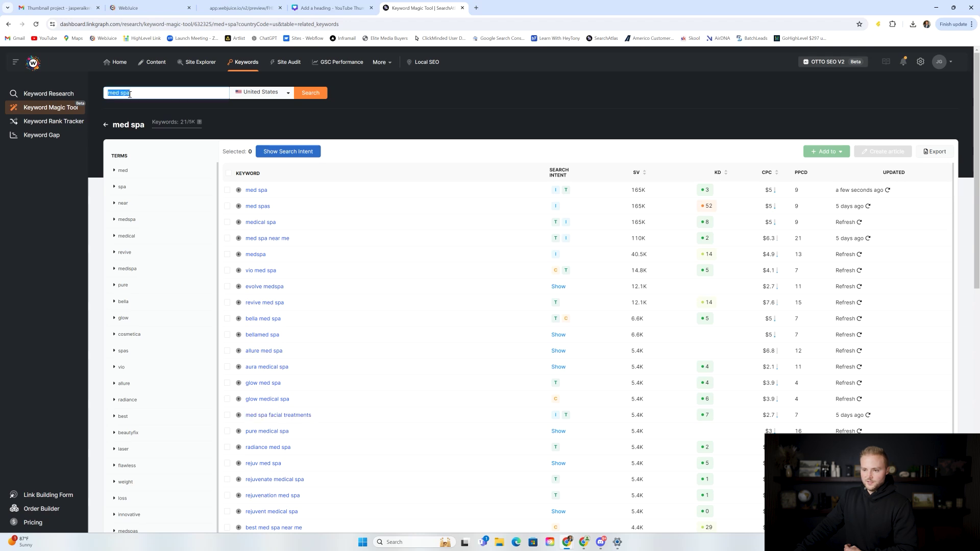
scroll(361, 115, down, 2)
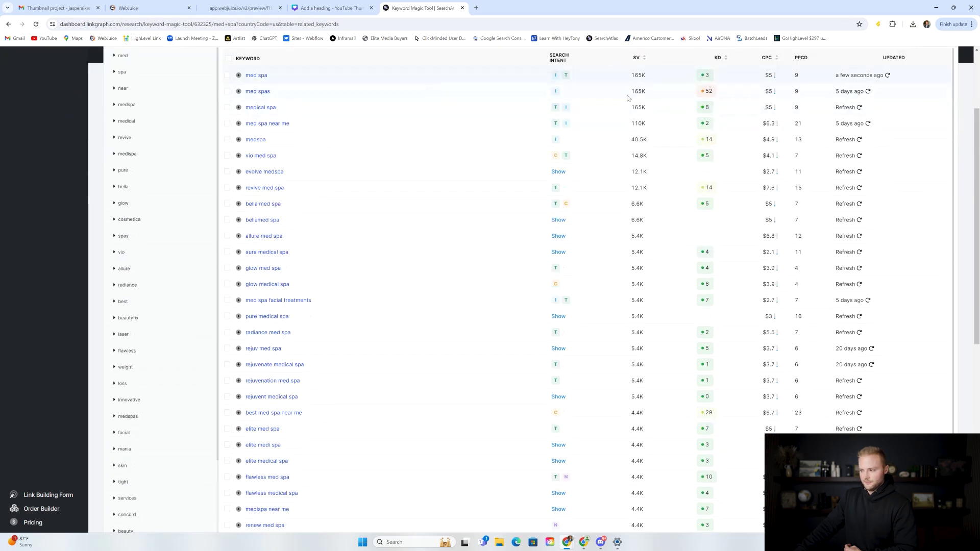
scroll(719, 62, up, 1)
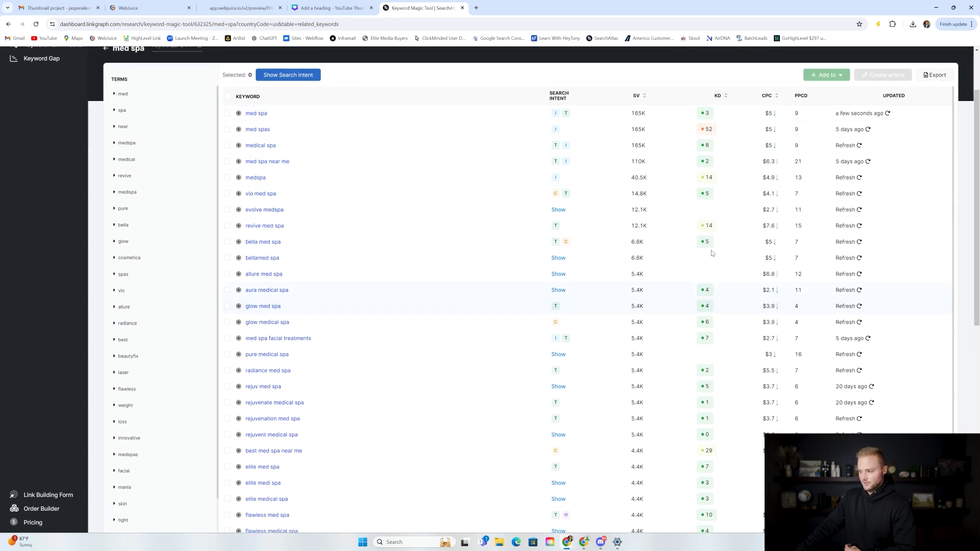
scroll(712, 262, down, 1)
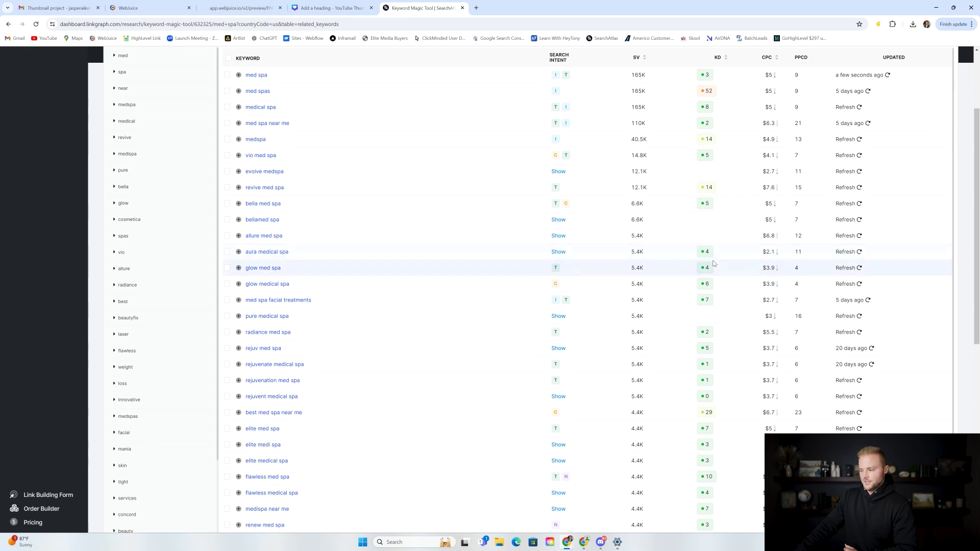
scroll(715, 286, down, 4)
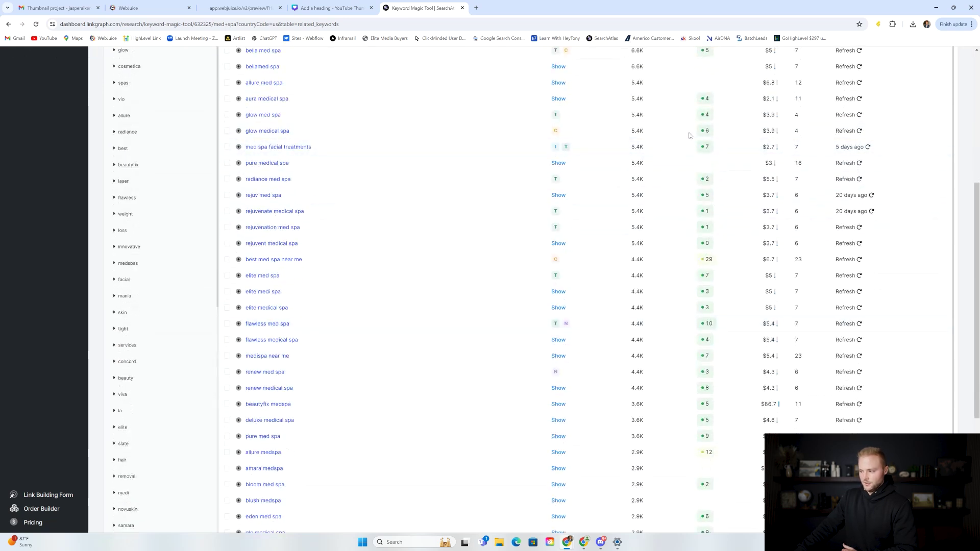
scroll(707, 193, up, 5)
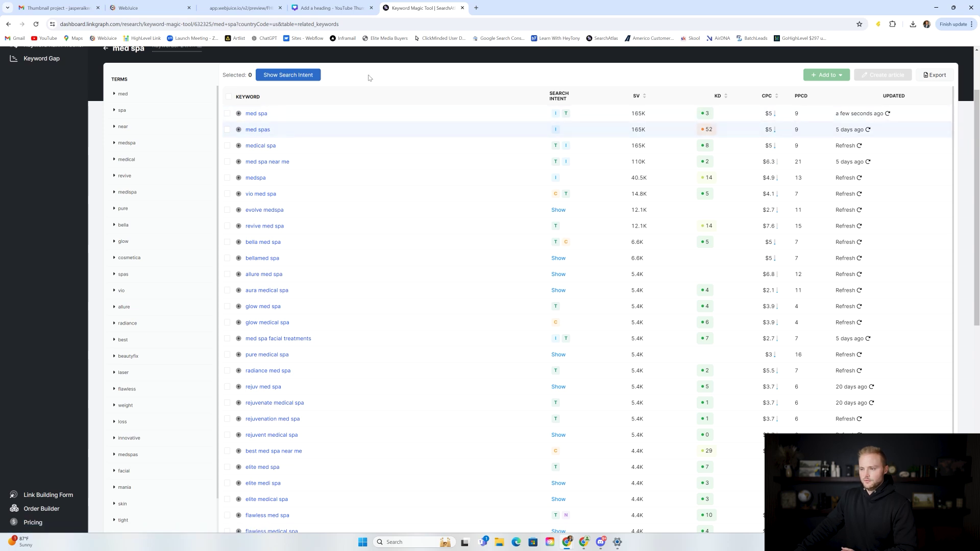
click(330, 6)
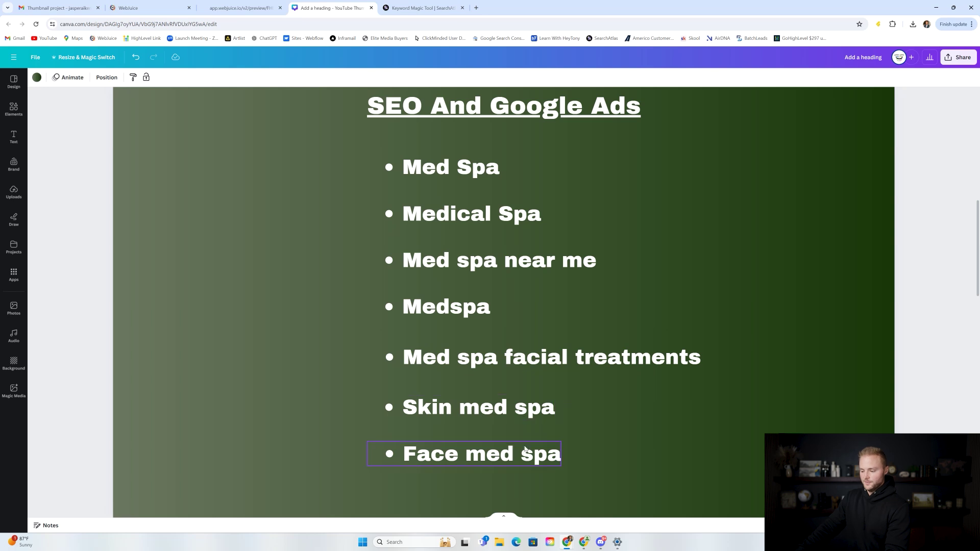
Step: Scroll past the SEO keyword list, Med Spa to Face med spa, to the Facebook Ads slide
scroll(658, 283, down, 2)
scroll(655, 276, up, 1)
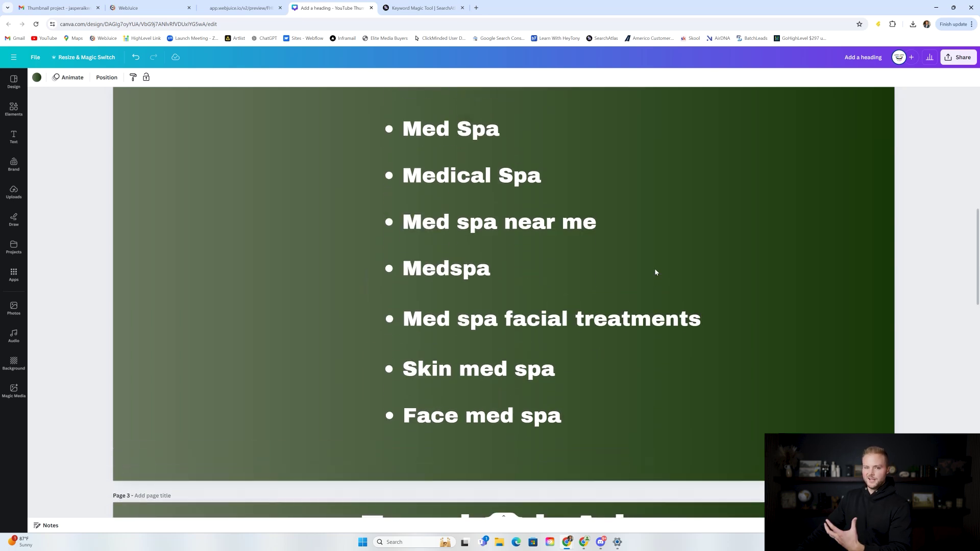
scroll(658, 250, up, 1)
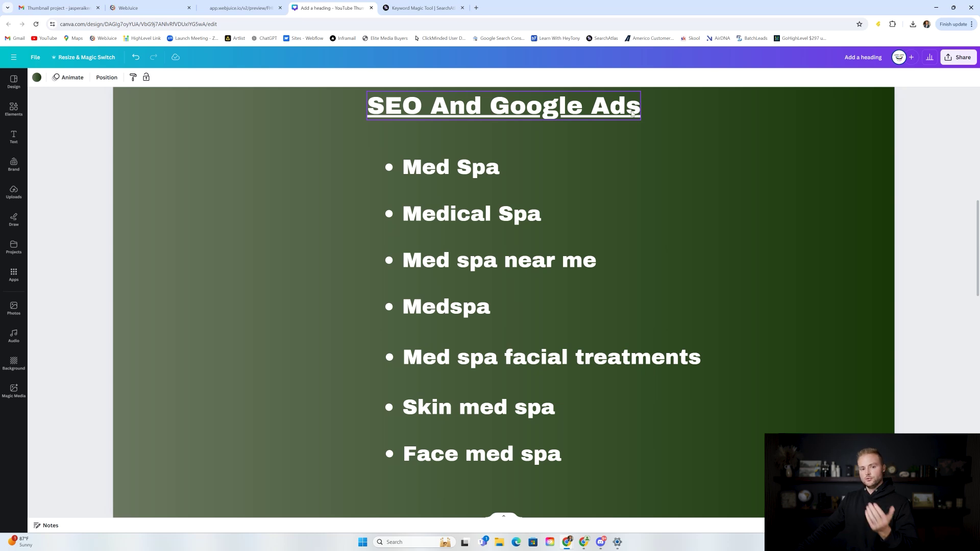
scroll(452, 171, down, 1)
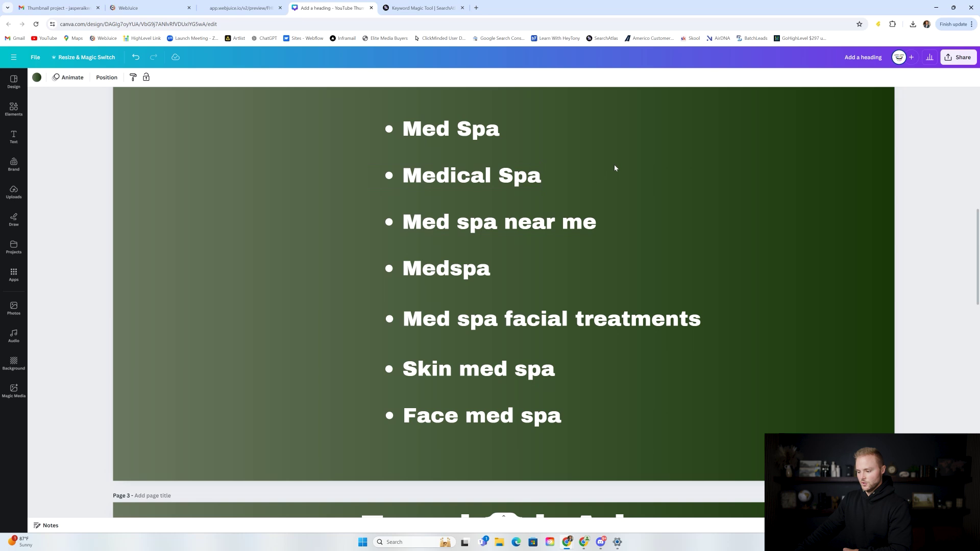
scroll(615, 168, down, 8)
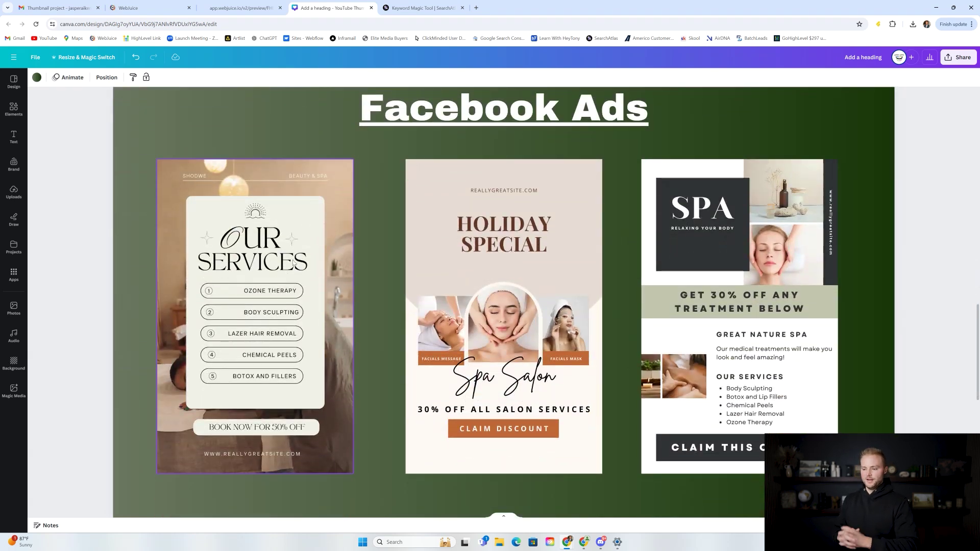
Step: Show the Med Spa account's media library and Relocated Item folder via Settings > Media
click(149, 8)
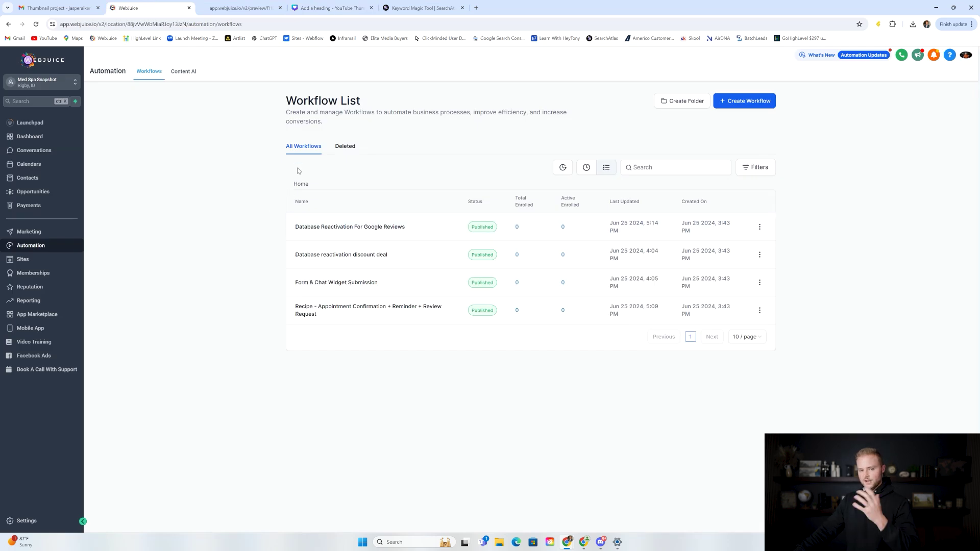
click(43, 521)
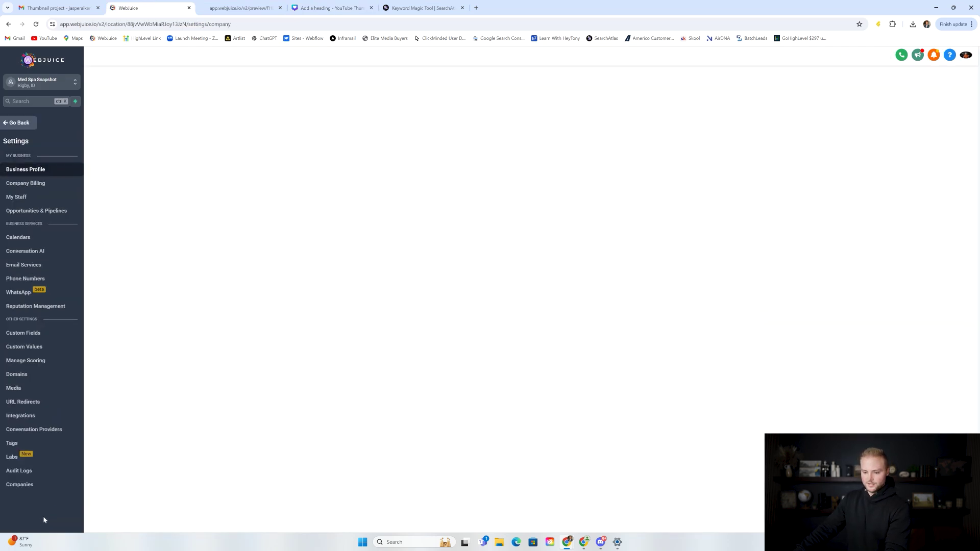
click(23, 389)
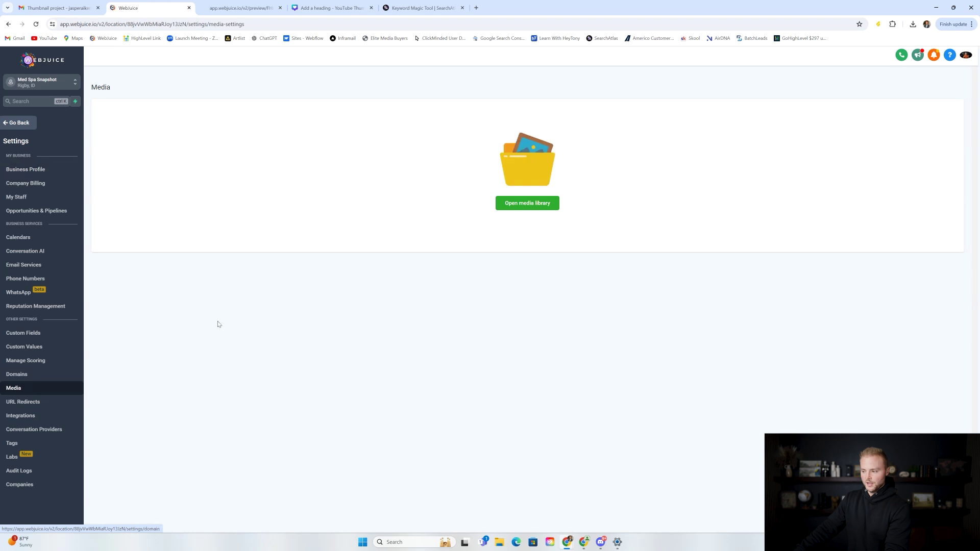
click(534, 205)
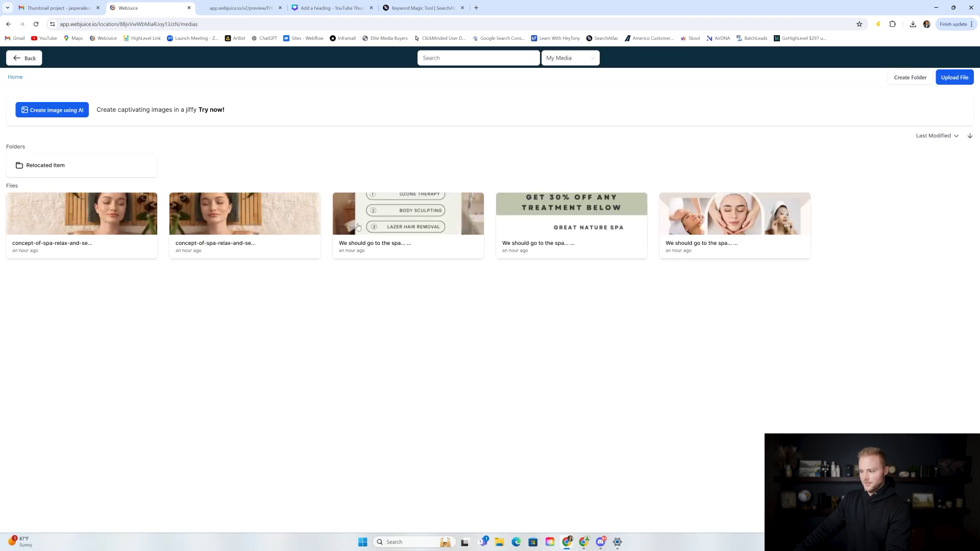
click(104, 171)
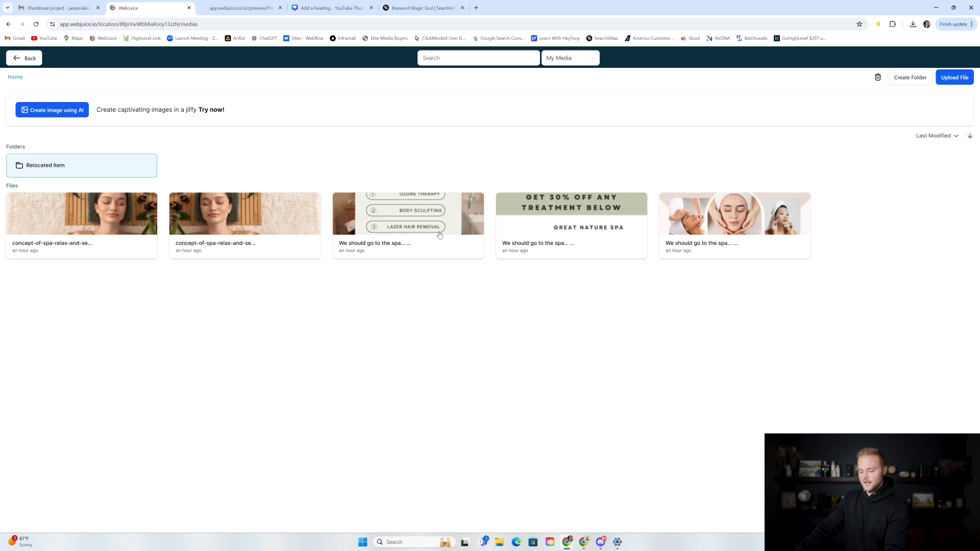
click(332, 9)
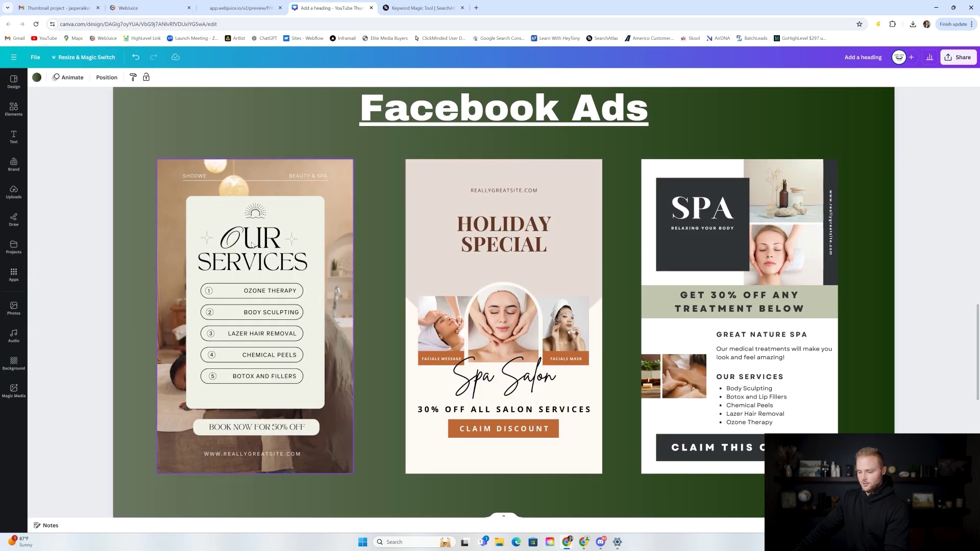
scroll(284, 330, down, 1)
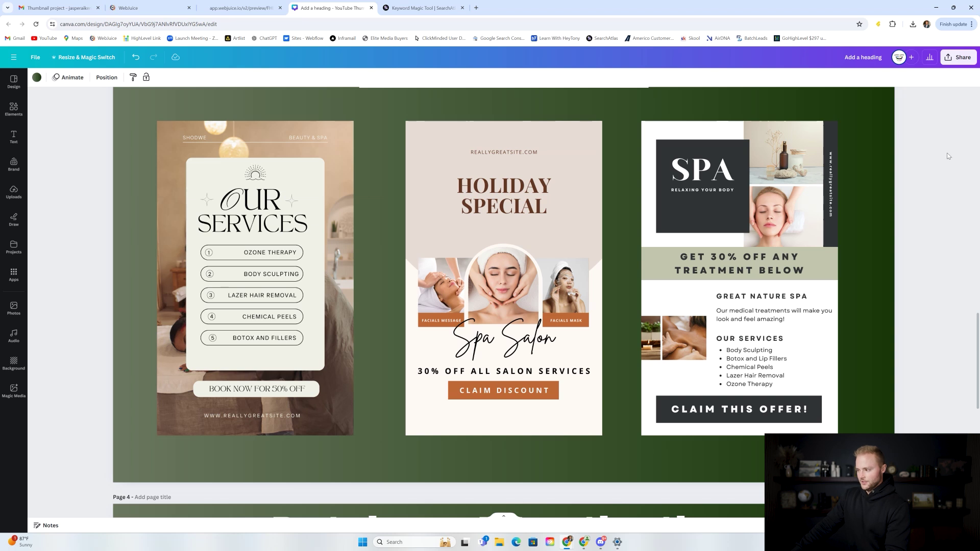
Step: Scroll past the Database Reactivation slide and return to WebJuice's media library of spa images
scroll(948, 152, down, 3)
scroll(950, 134, up, 1)
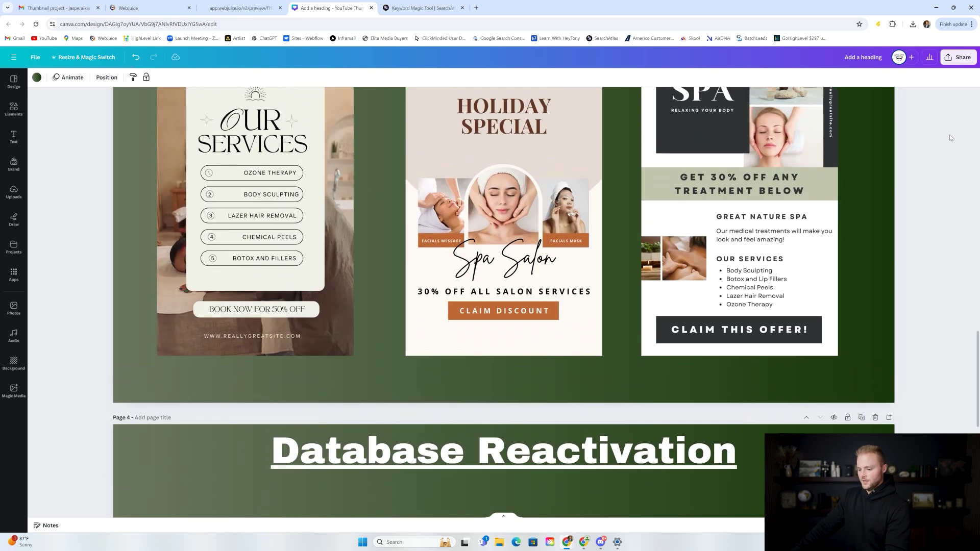
scroll(949, 138, down, 6)
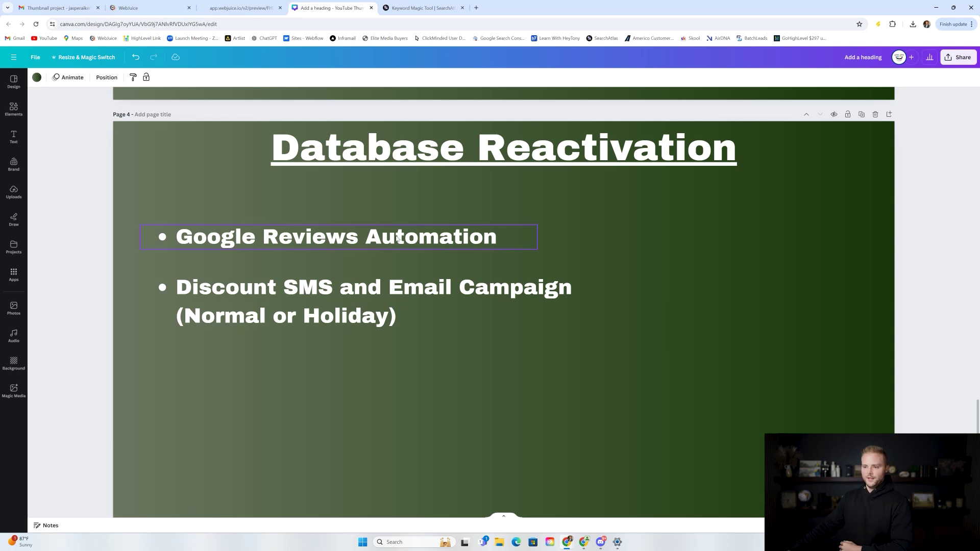
click(143, 5)
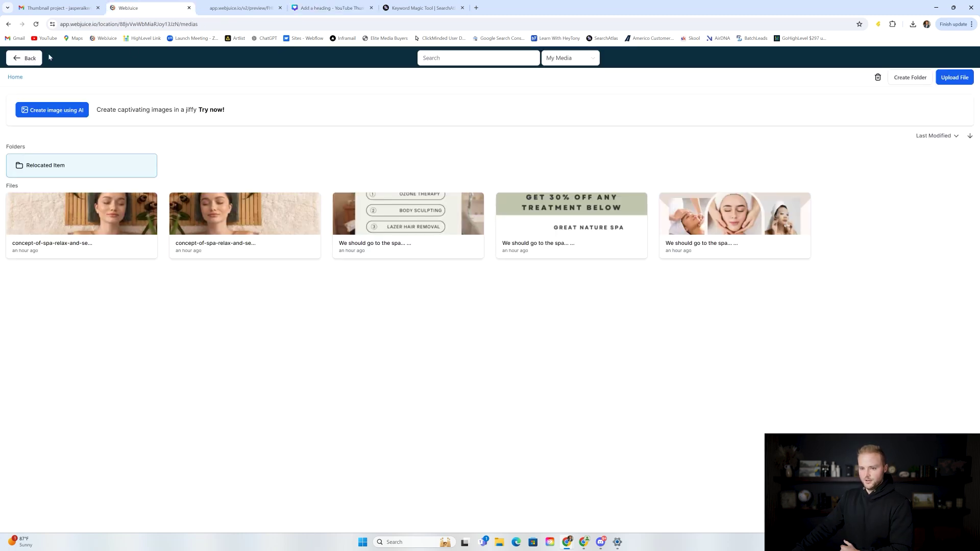
Step: Leave the media library for Automation, then show the 6-page Med Spa Website Template (Version 2) under Sites > Websites
click(36, 58)
click(28, 121)
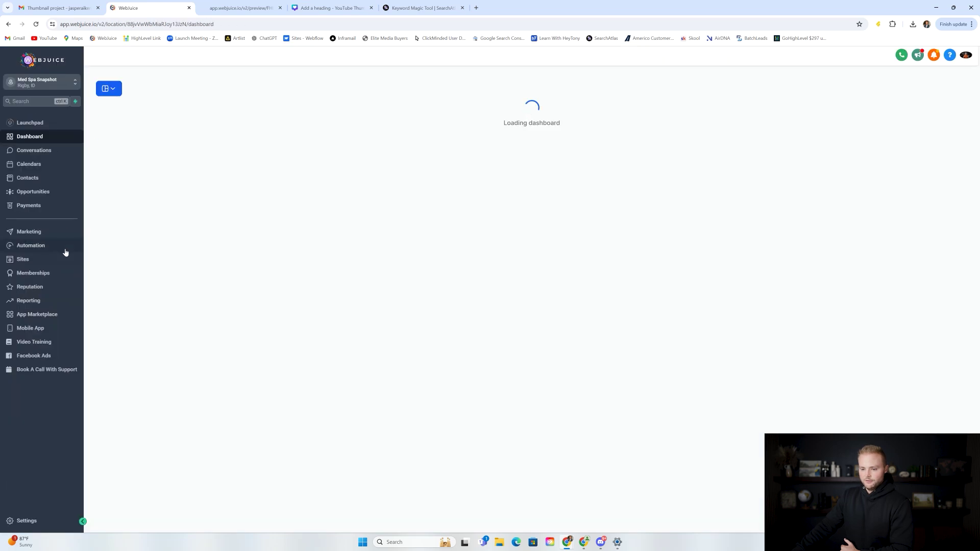
click(63, 244)
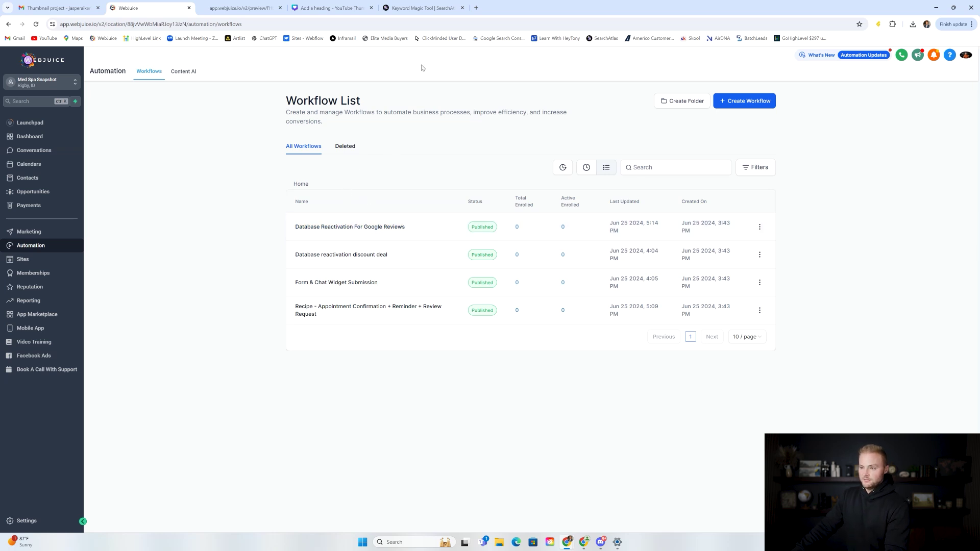
mouse_move(239, 10)
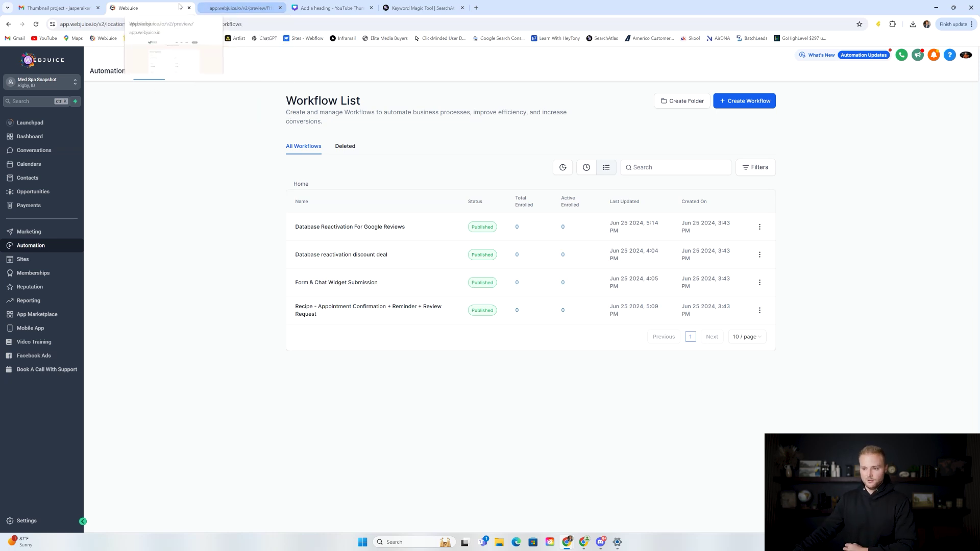
click(23, 259)
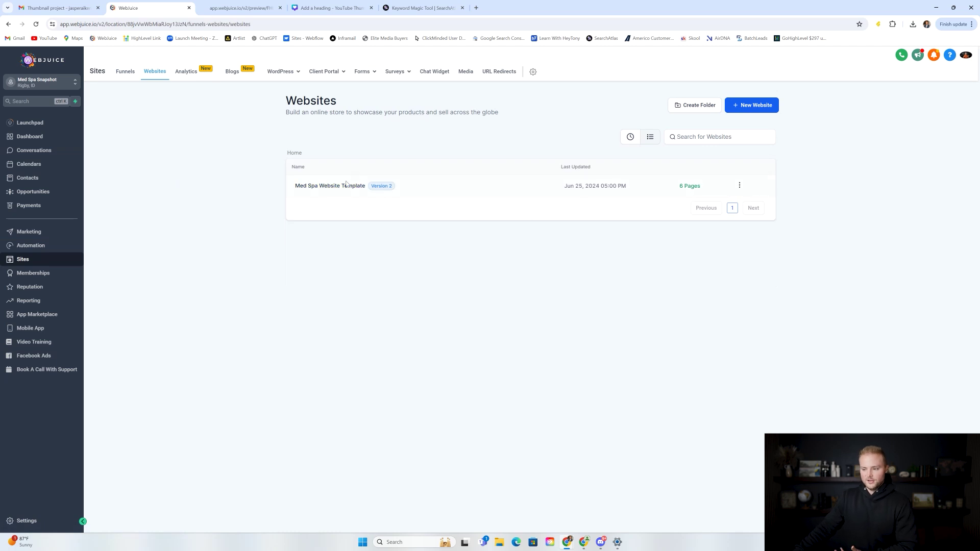
click(221, 3)
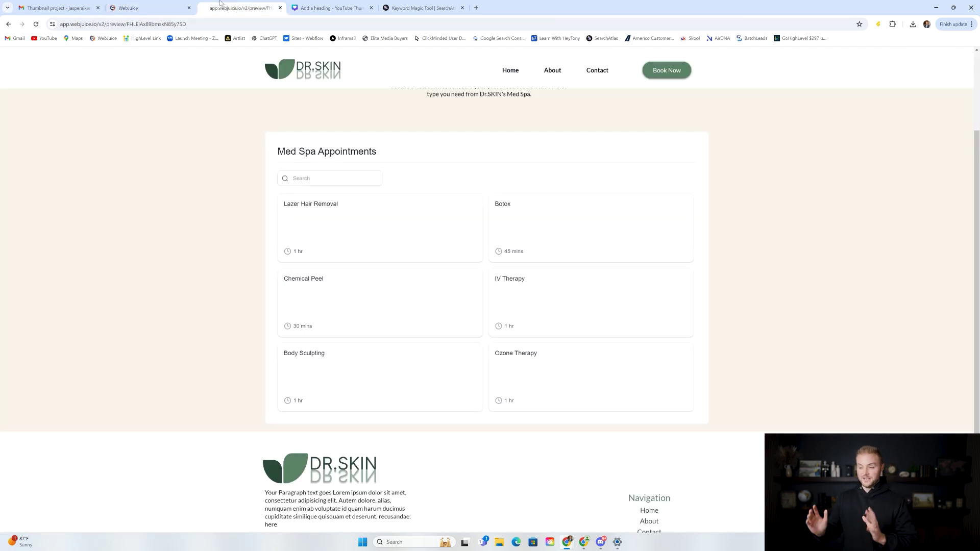
click(509, 71)
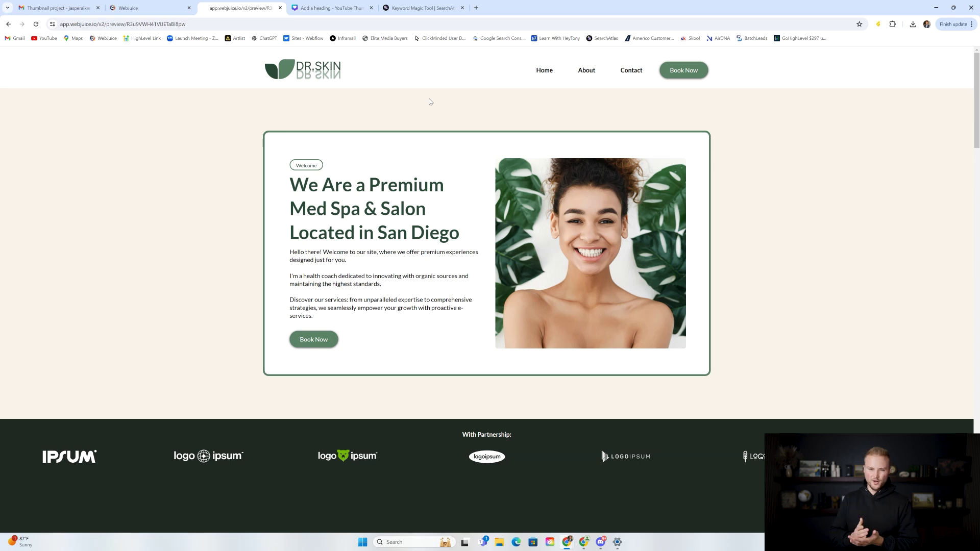
click(153, 7)
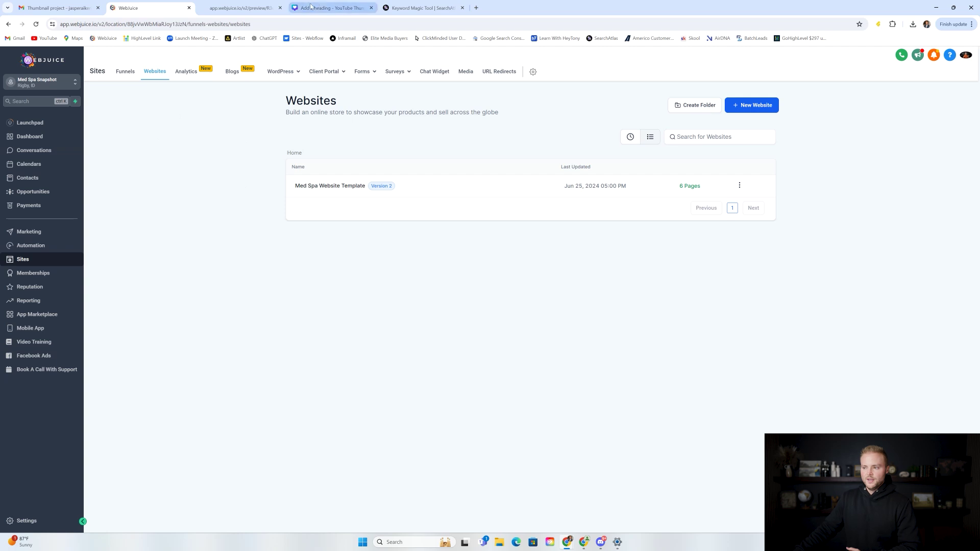
click(329, 8)
scroll(433, 246, up, 3)
scroll(434, 243, up, 10)
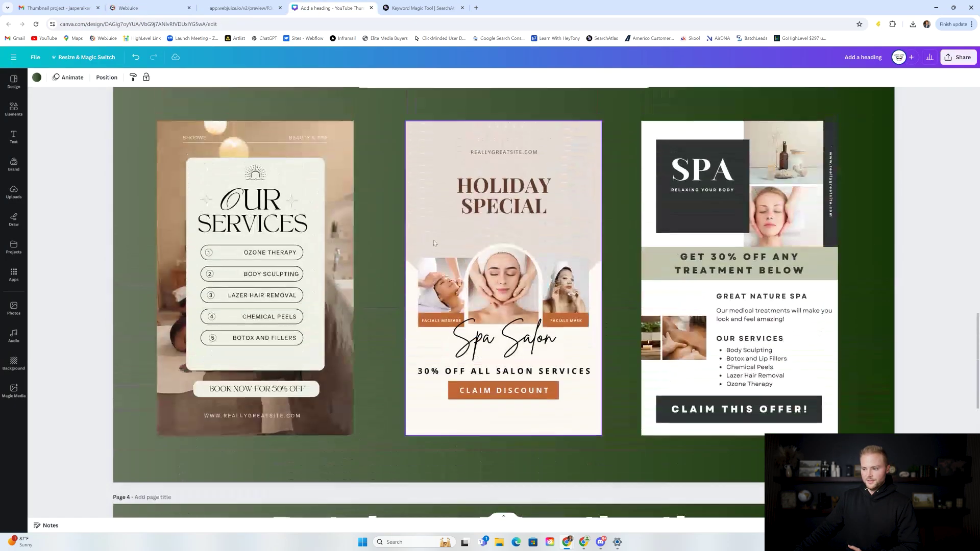
scroll(485, 205, down, 5)
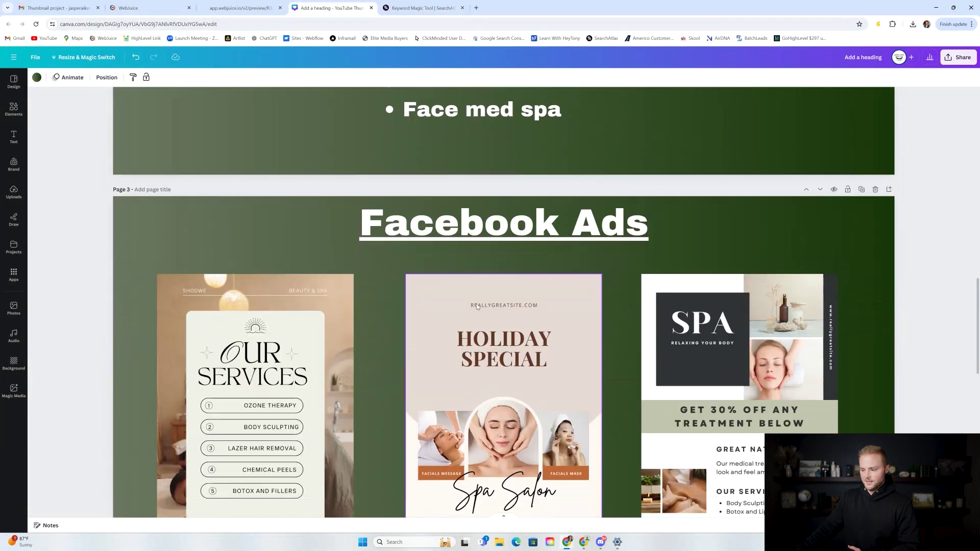
scroll(418, 253, down, 2)
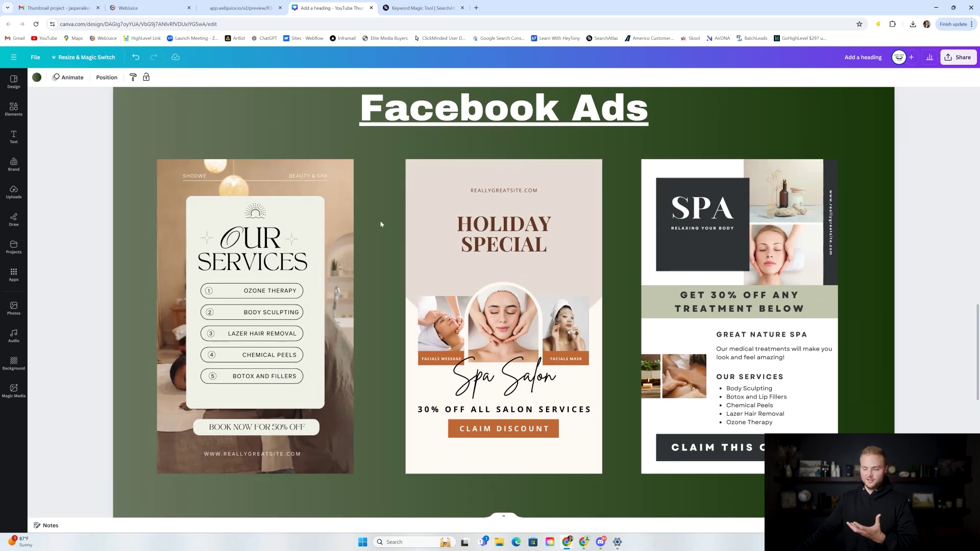
scroll(381, 223, up, 2)
scroll(358, 210, down, 2)
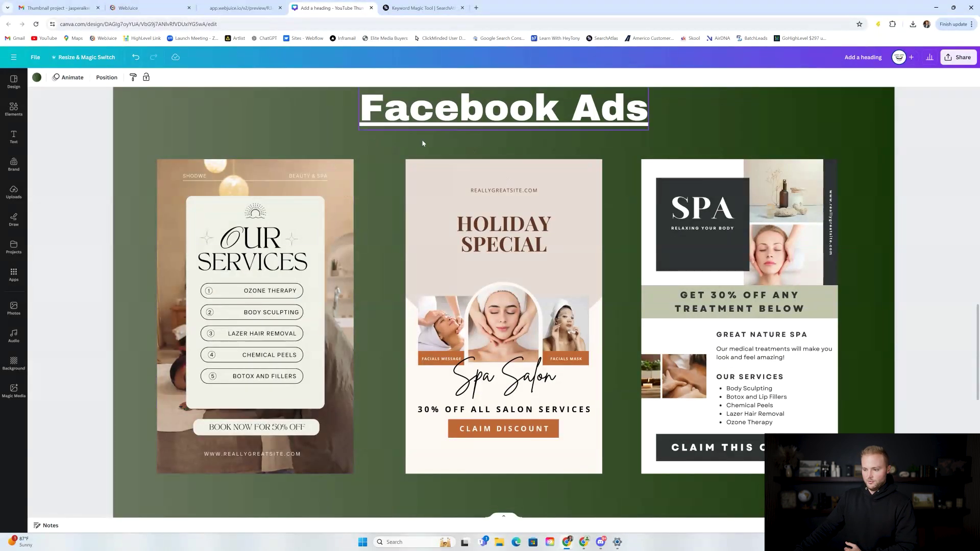
scroll(346, 198, up, 8)
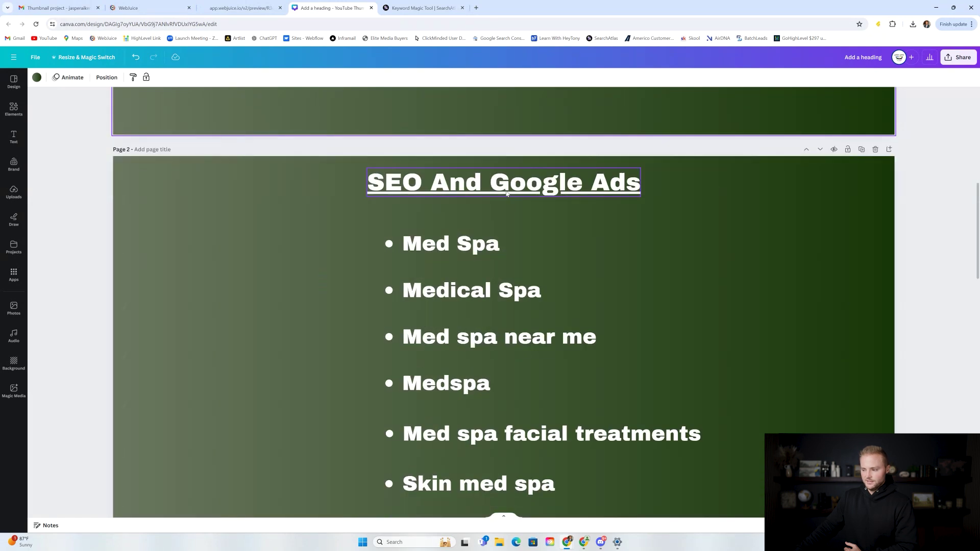
scroll(510, 199, down, 3)
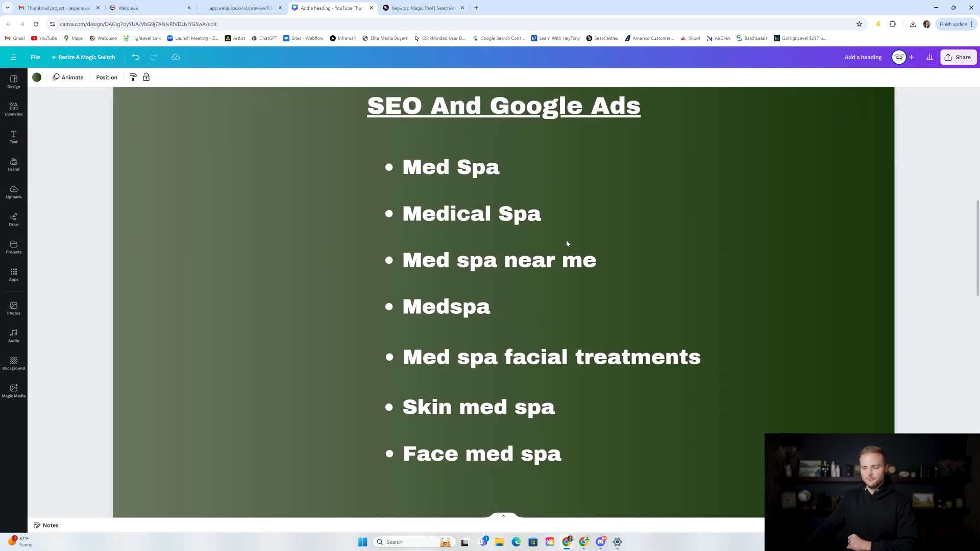
scroll(566, 221, up, 8)
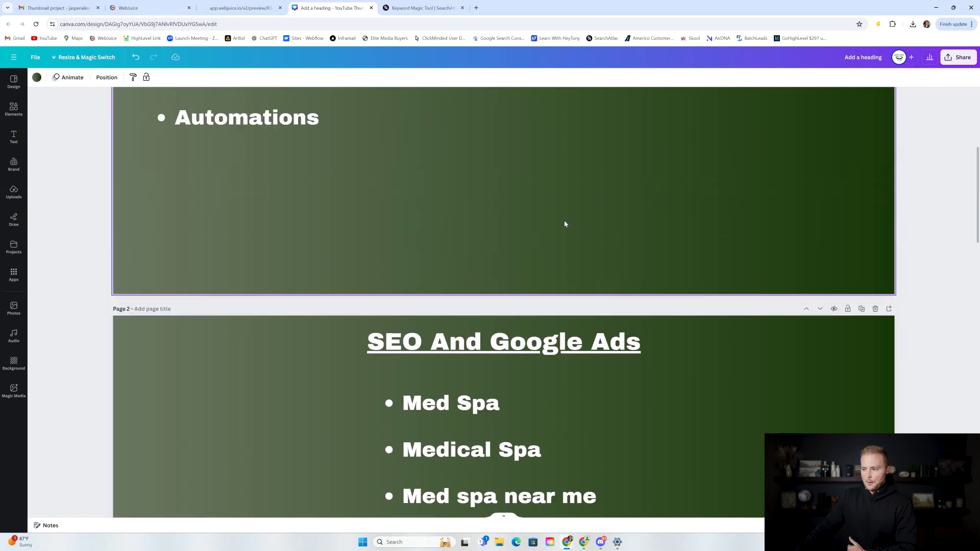
click(148, 8)
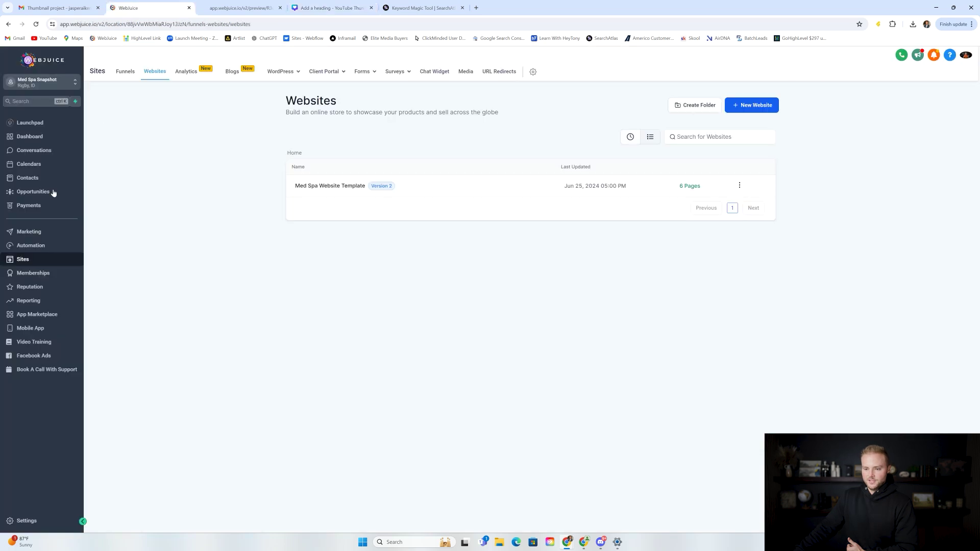